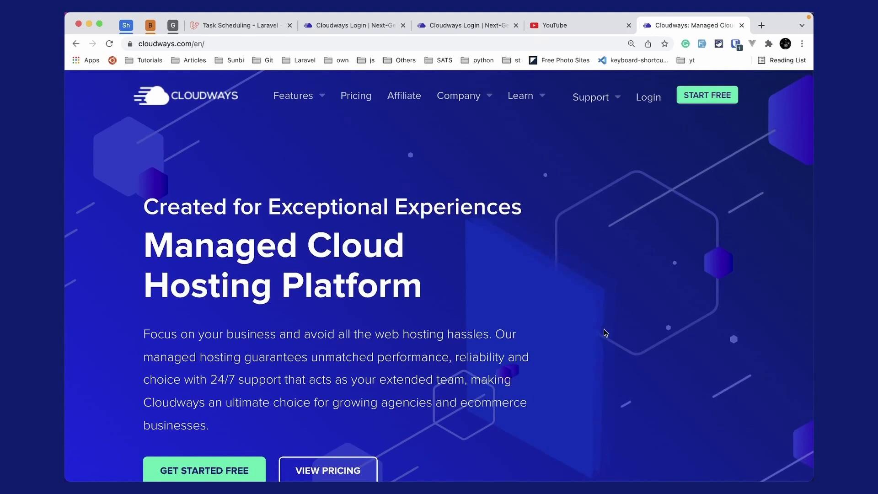
- Look through the Cloudways home page down to the application and server selection section
scroll(604, 328, down, 8)
scroll(604, 329, down, 8)
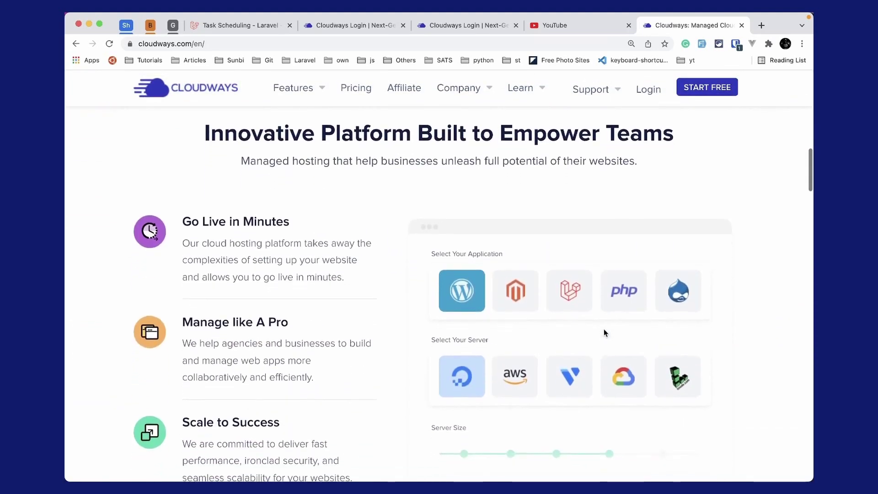
scroll(604, 333, down, 3)
scroll(604, 332, up, 3)
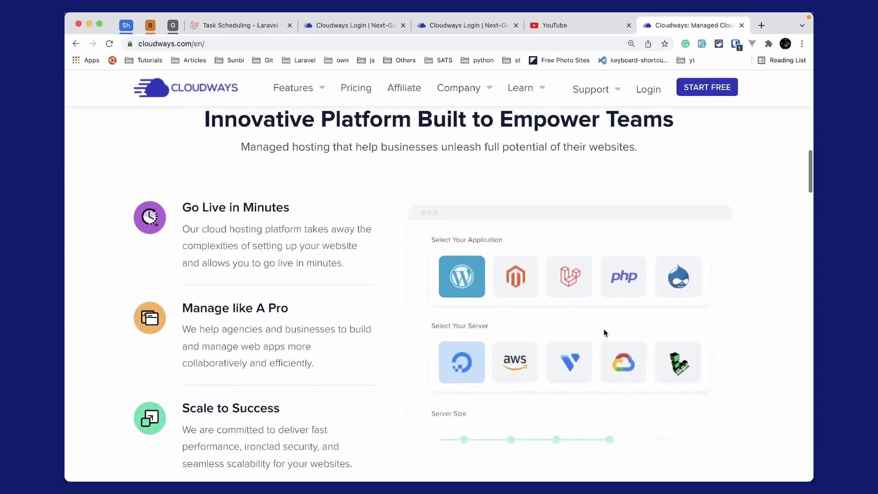
scroll(604, 330, down, 1)
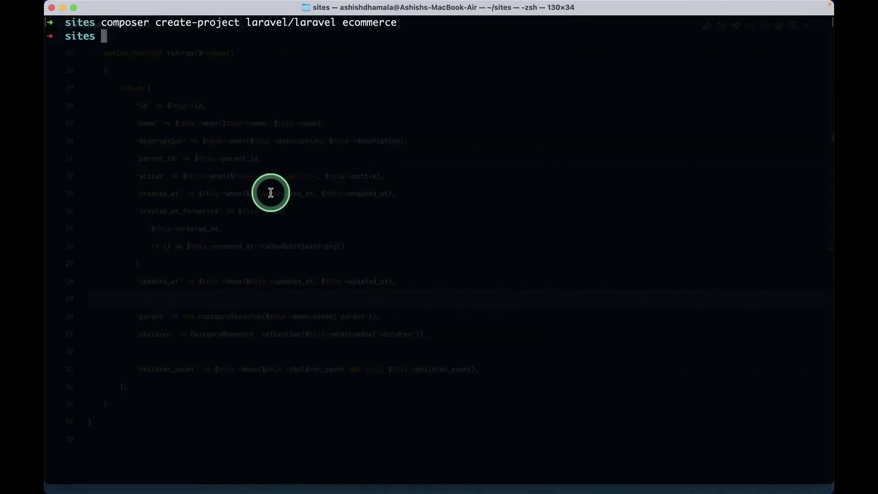
- Create a Laravel project named ecommerce in the sites folder with composer create-project laravel/laravel ecommerce
text(composer cre)
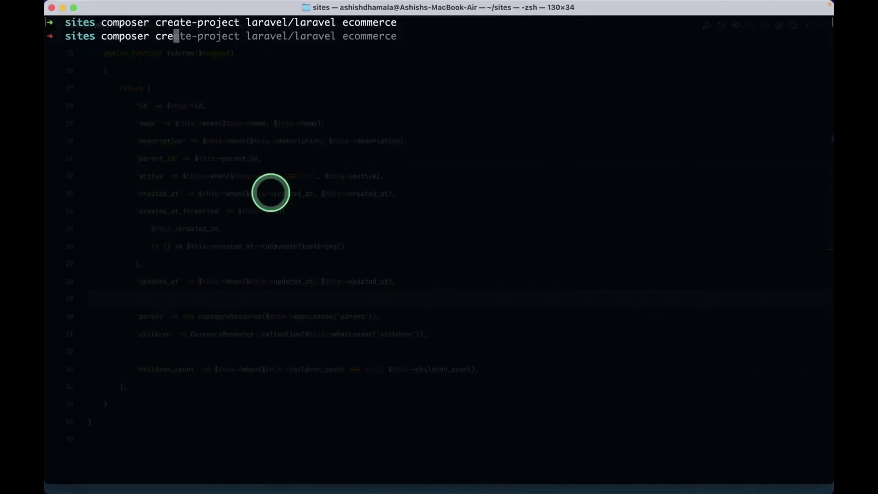
key(Right)
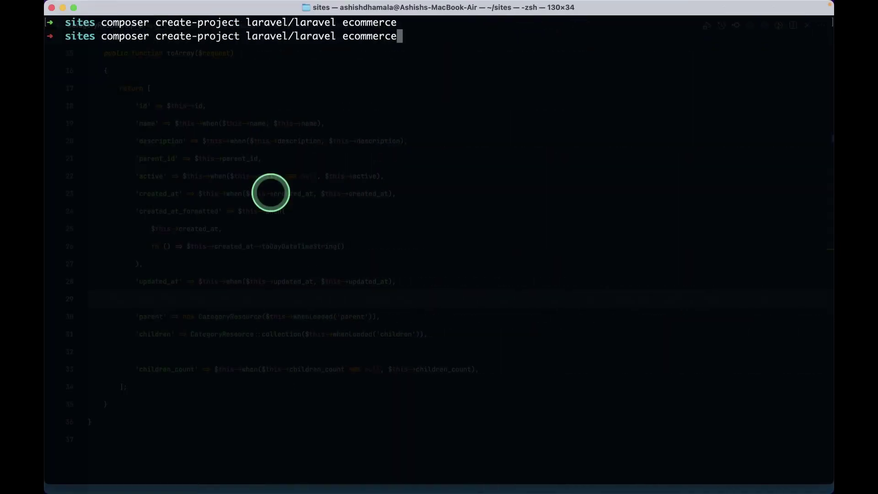
key(ctrl+l)
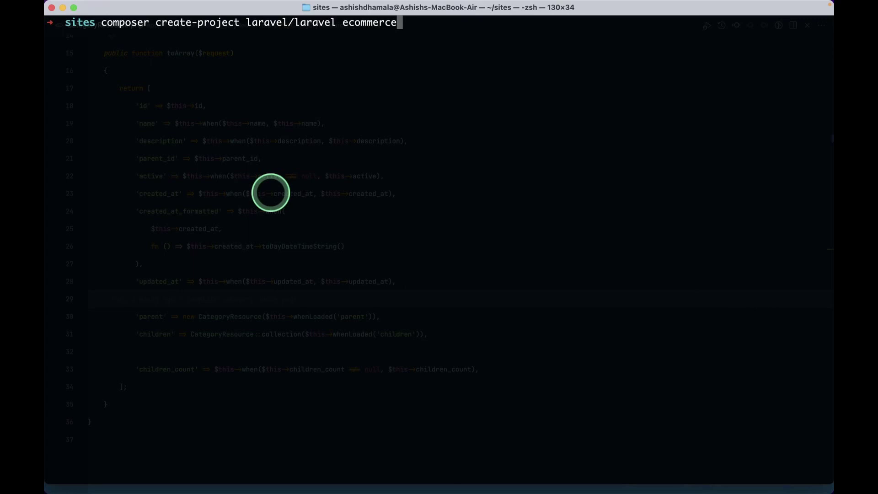
key(Return)
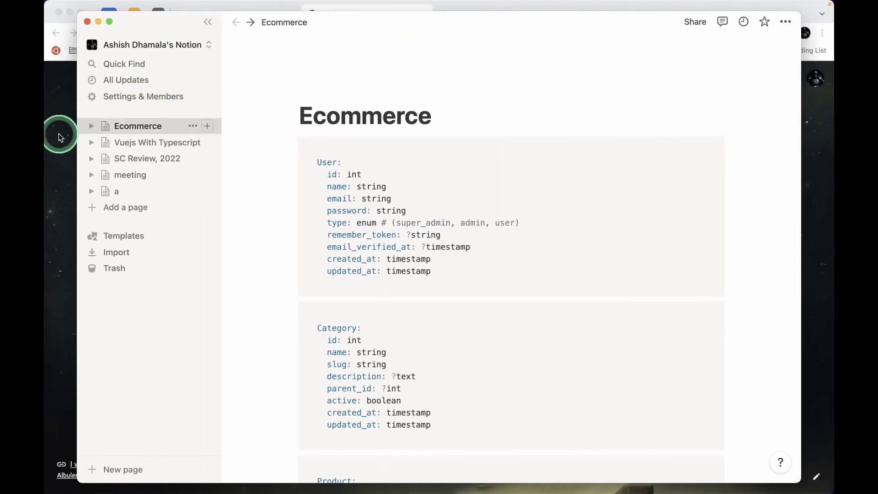
- Switch to Chrome, open laravel.com/docs and go to the Breeze & Inertia section of the Starter Kits page
click(59, 133)
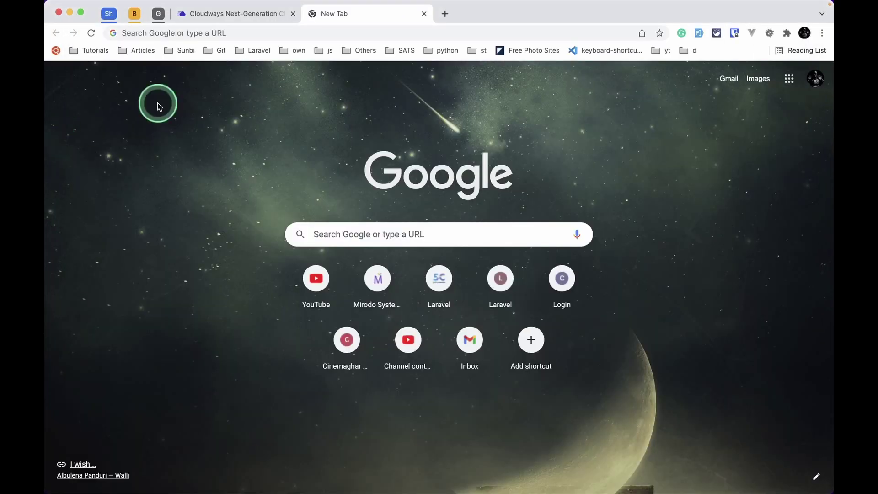
click(336, 33)
text(laravel.com/docs)
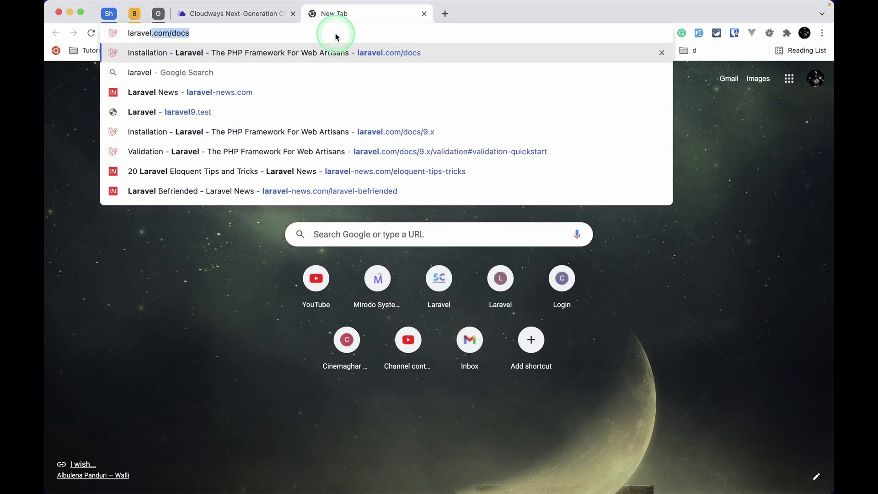
key(Right)
key(Return)
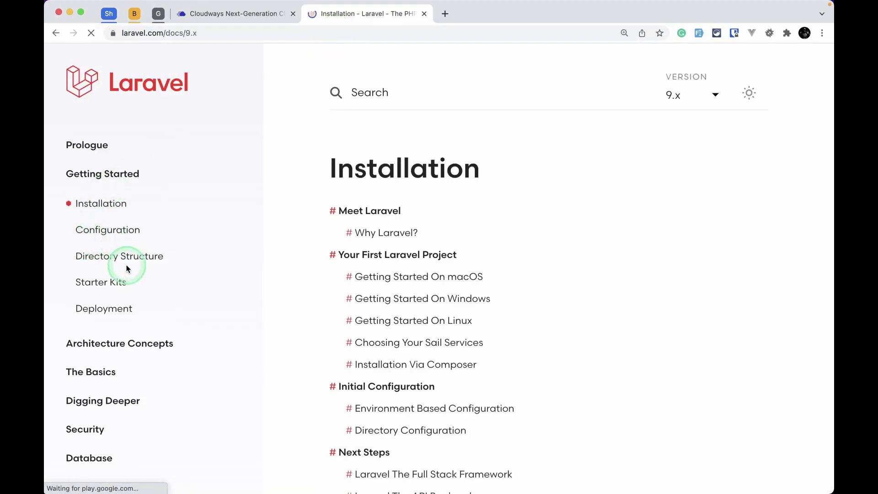
scroll(128, 268, down, 1)
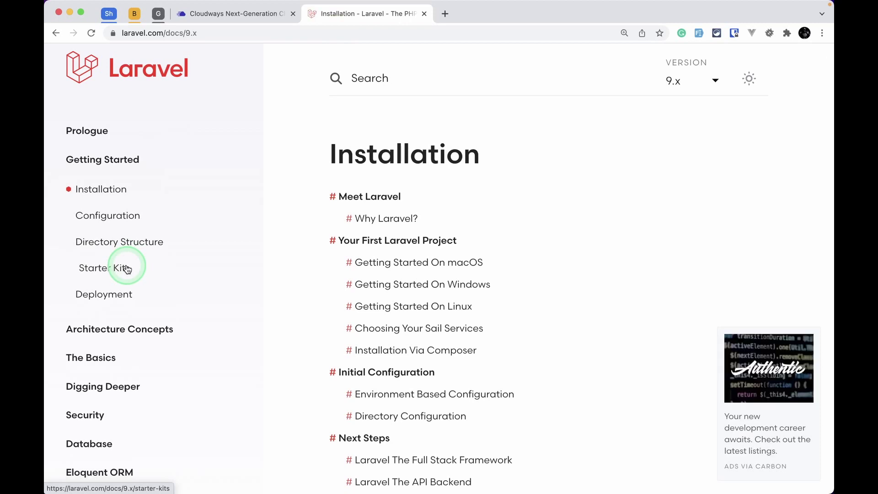
click(128, 269)
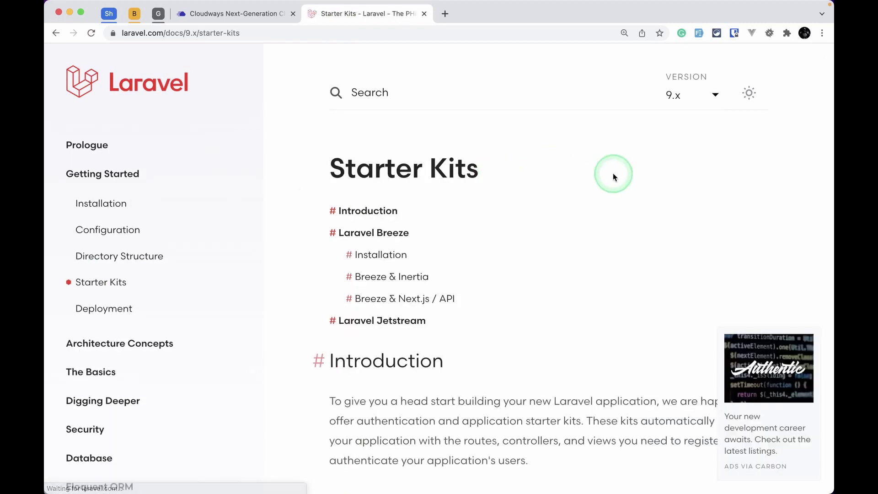
click(362, 276)
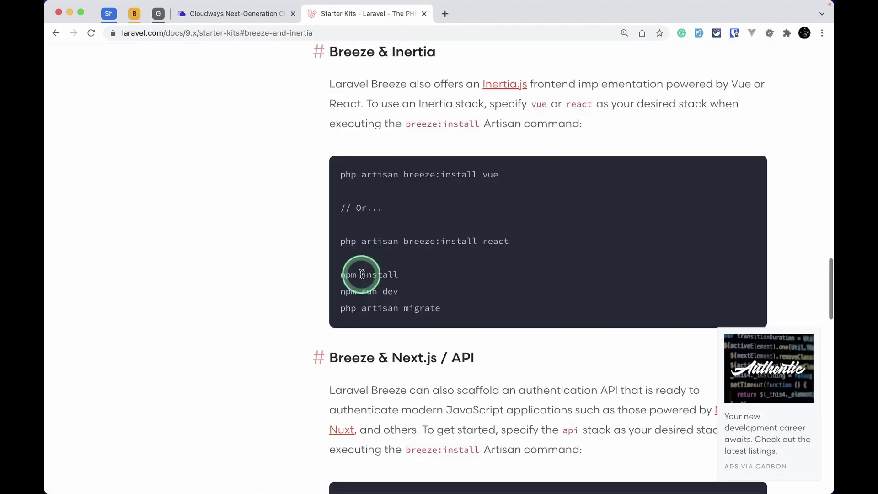
- Take the Breeze Composer command from the Installation section and run composer require laravel/breeze --dev in the sites folder
scroll(301, 216, up, 10)
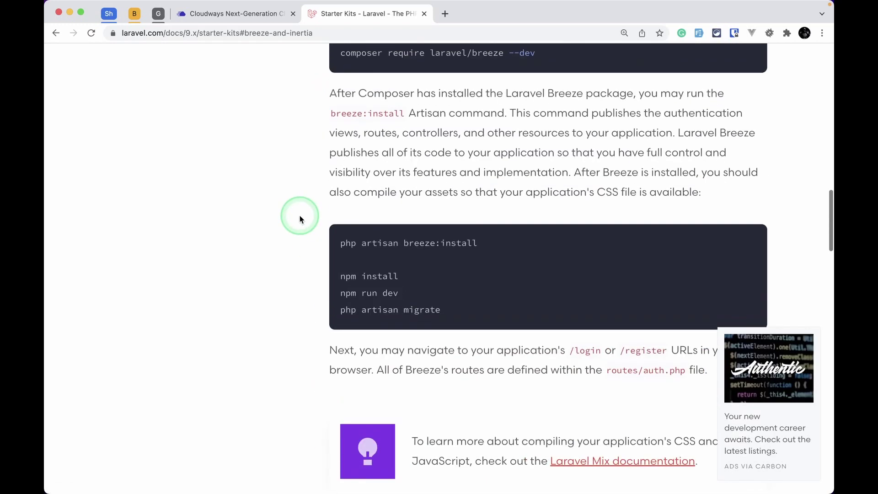
scroll(300, 218, up, 8)
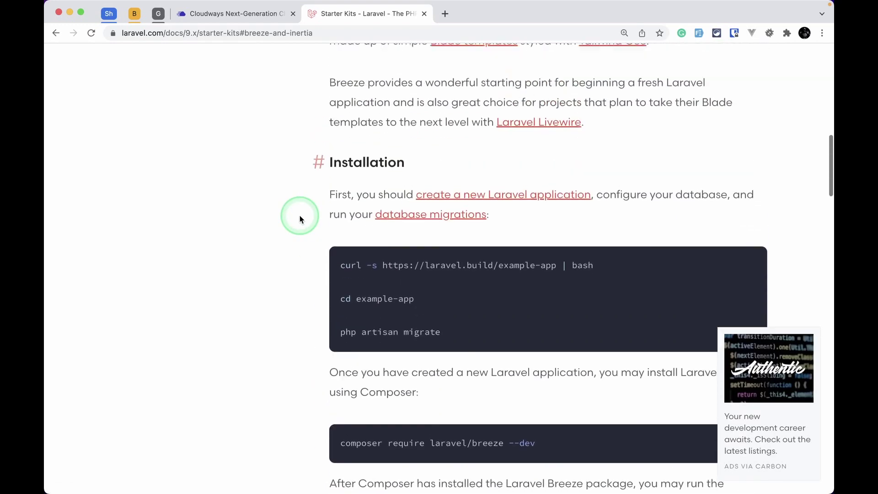
scroll(300, 218, down, 3)
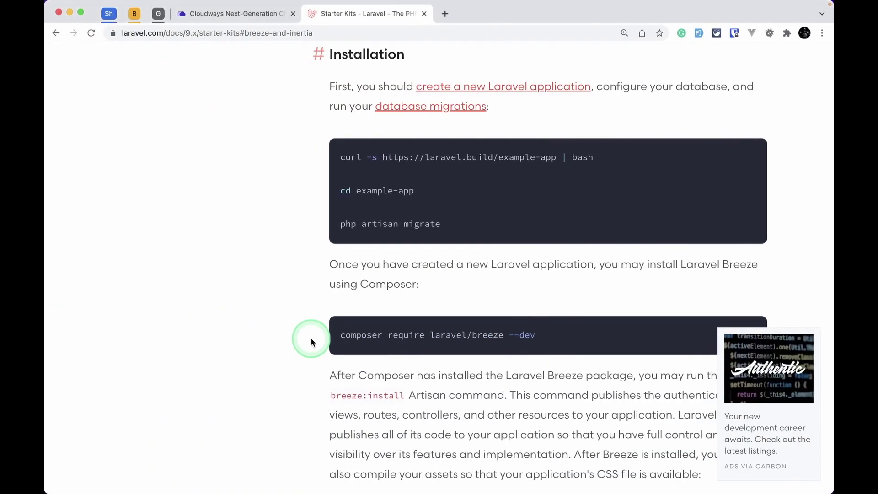
scroll(311, 339, down, 2)
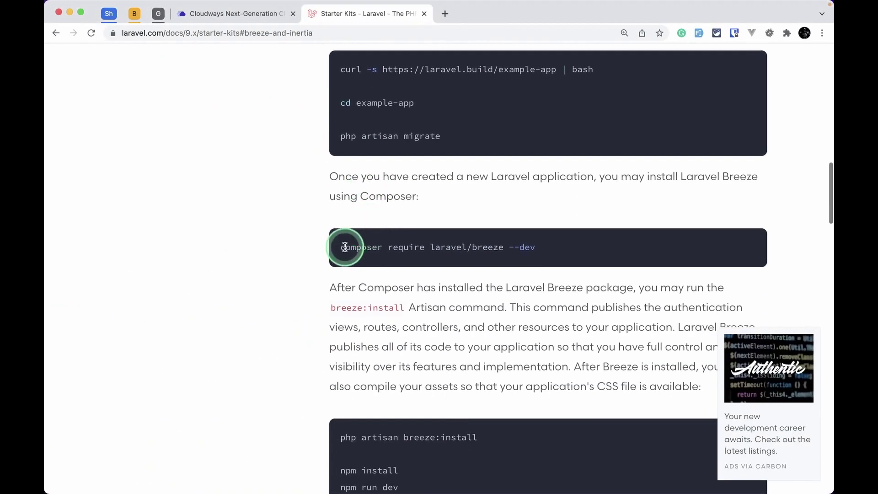
drag(345, 247, 566, 250)
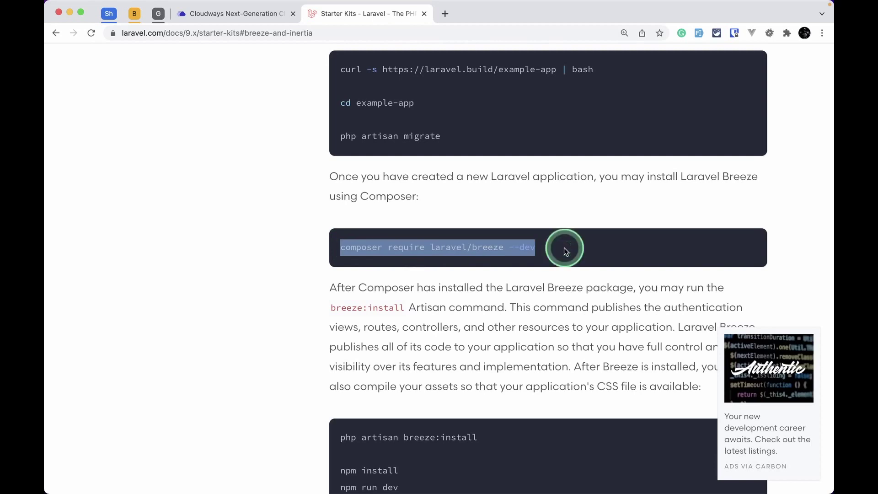
text(composer require laravel/breeze --dev)
key(Return)
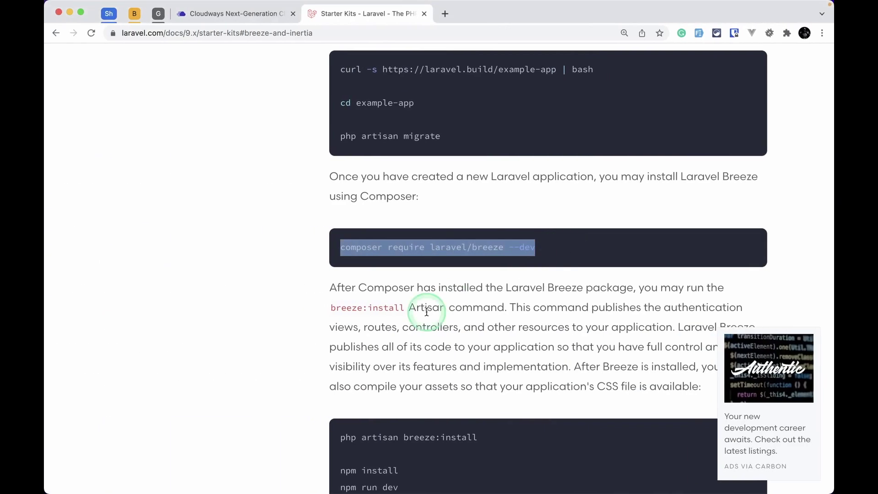
- Copy the Vue stack command from Breeze & Inertia and try running php artisan breeze:install vue in the sites folder
scroll(392, 324, down, 5)
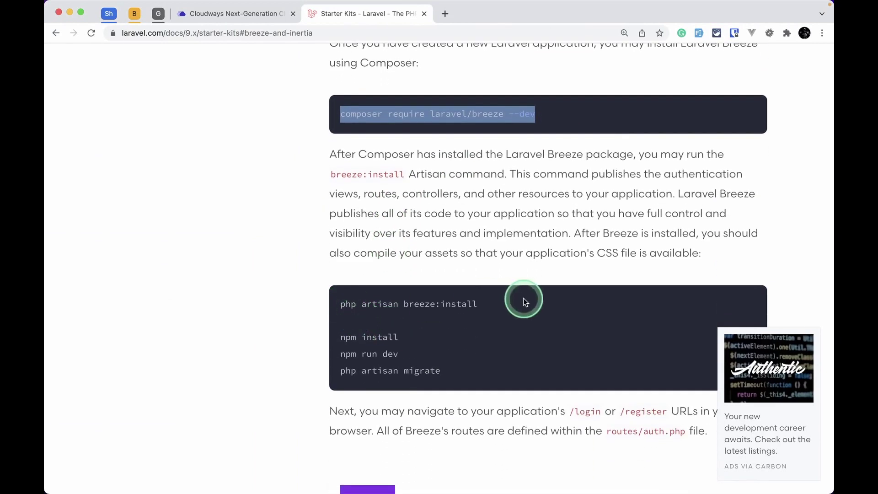
scroll(465, 315, down, 8)
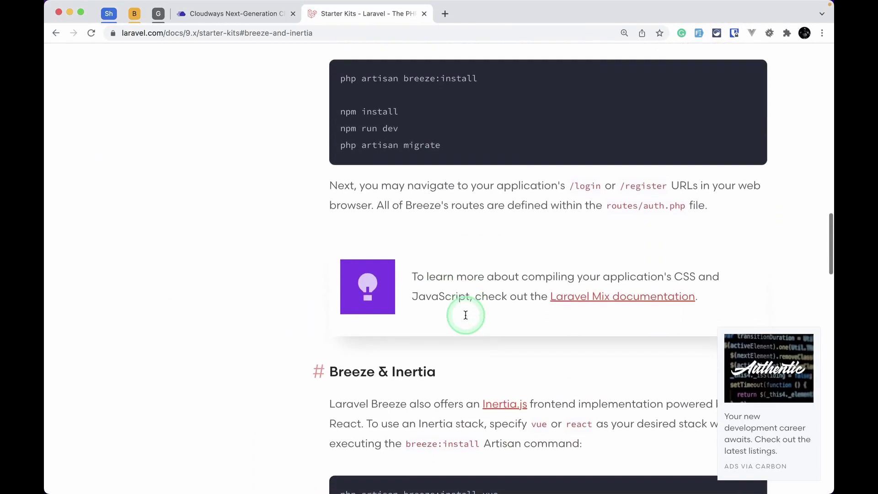
scroll(452, 393, down, 2)
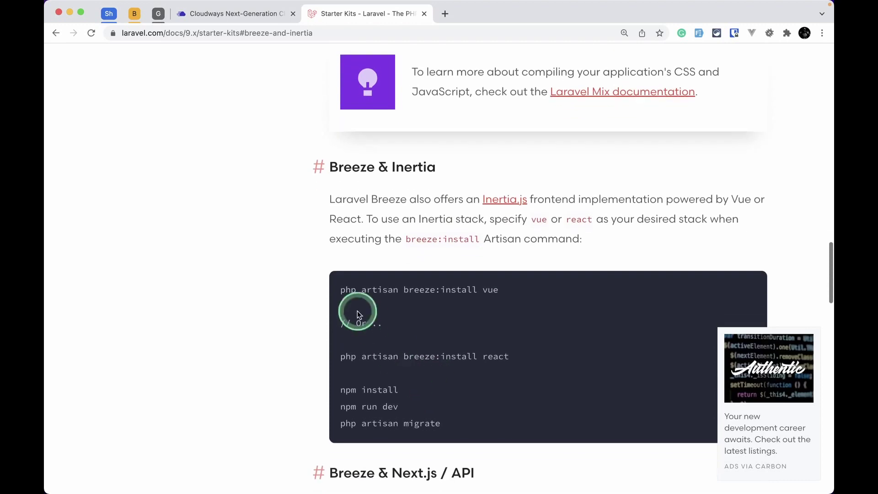
drag(339, 290, 506, 290)
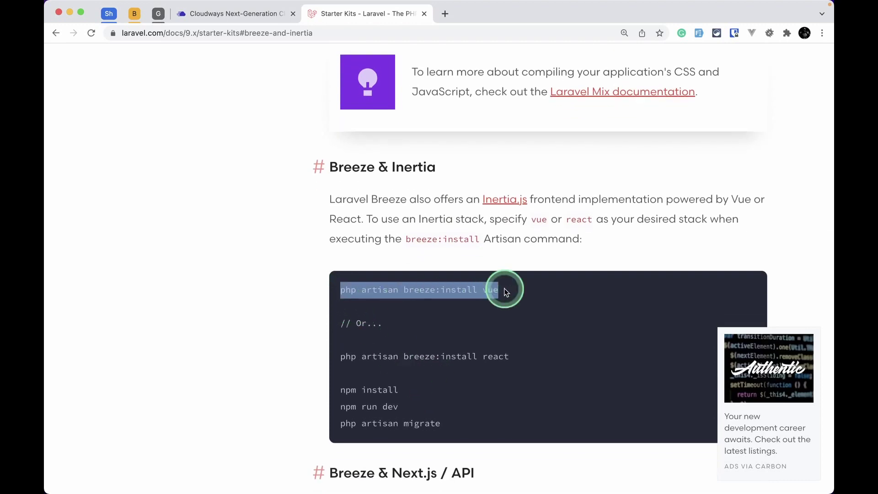
key(super+c)
key(super+Tab)
key(super+v)
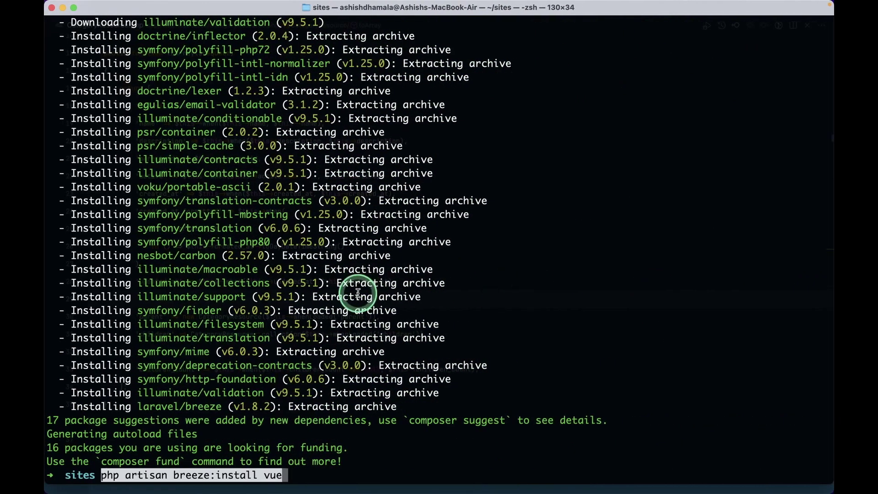
key(Return)
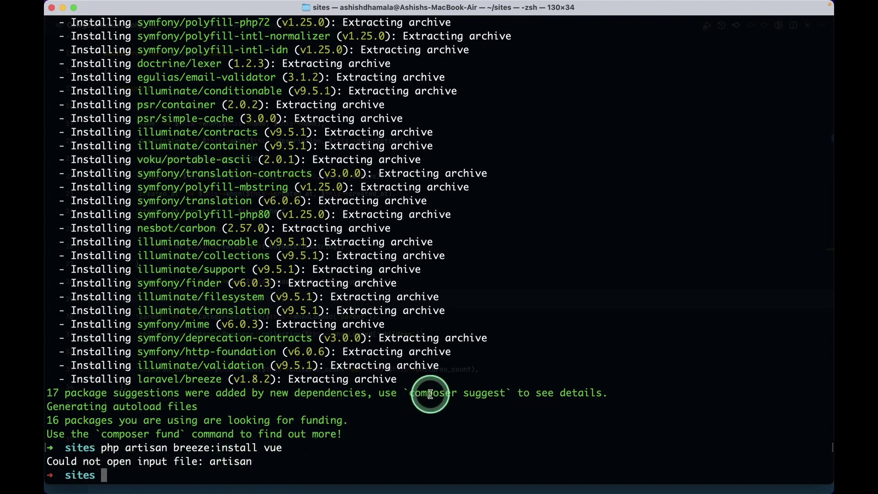
- Change into the ecommerce folder and add Laravel Breeze with composer require laravel/breeze --dev
text(cd ecommerce)
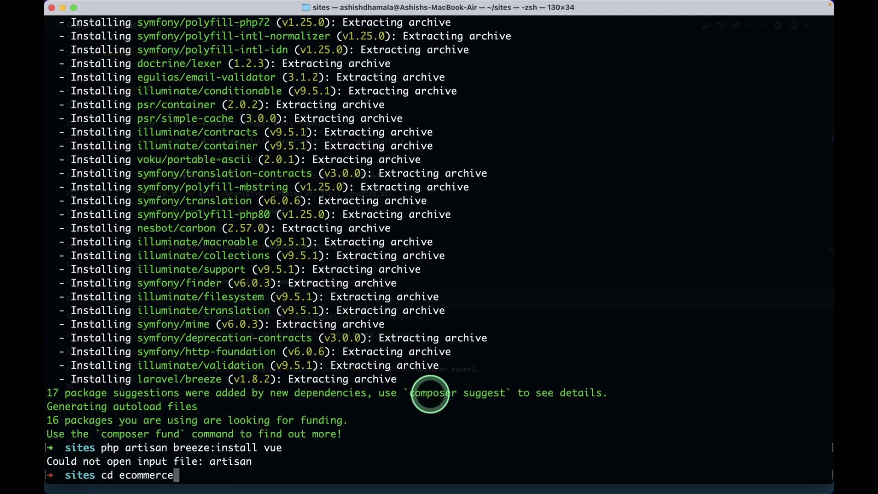
key(Return)
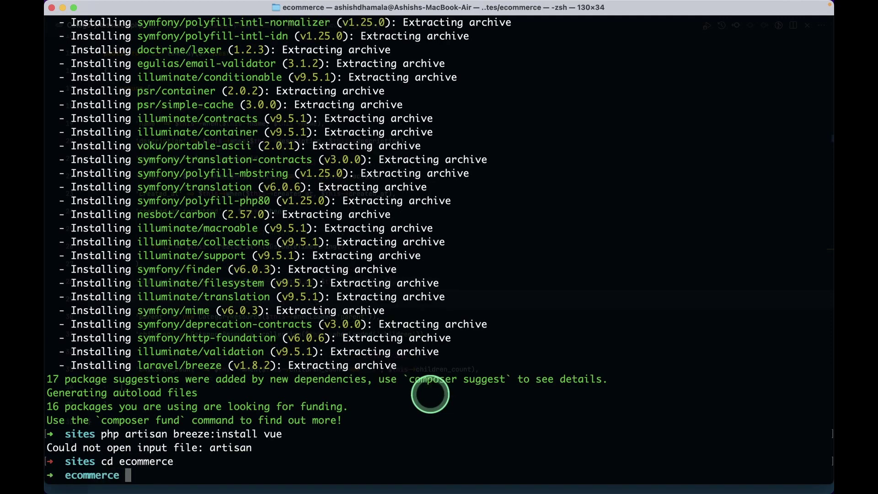
key(Up)
key(Up)
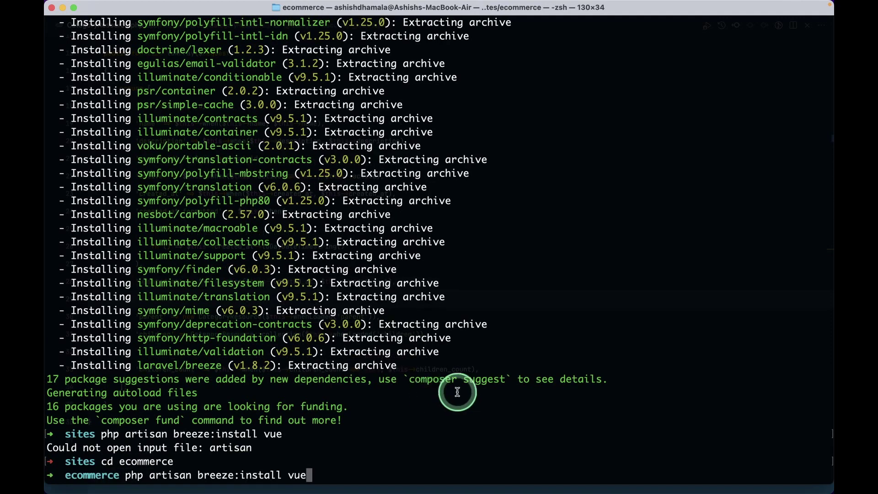
key(Up)
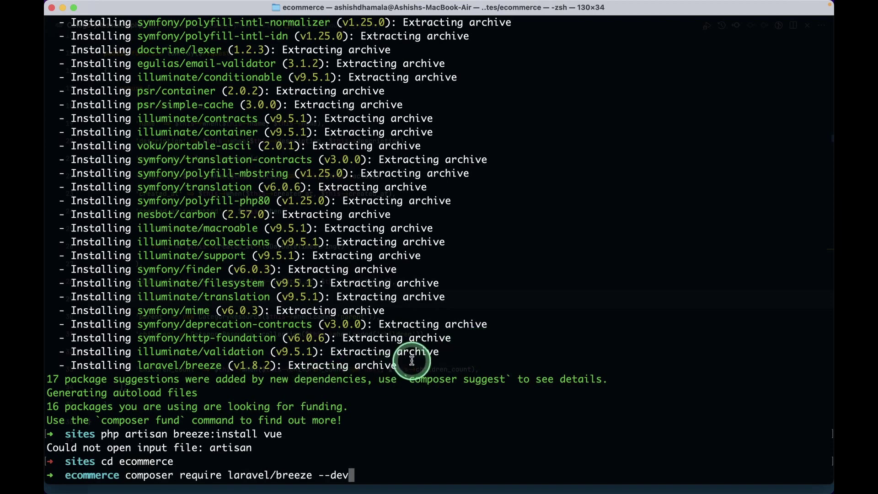
key(Return)
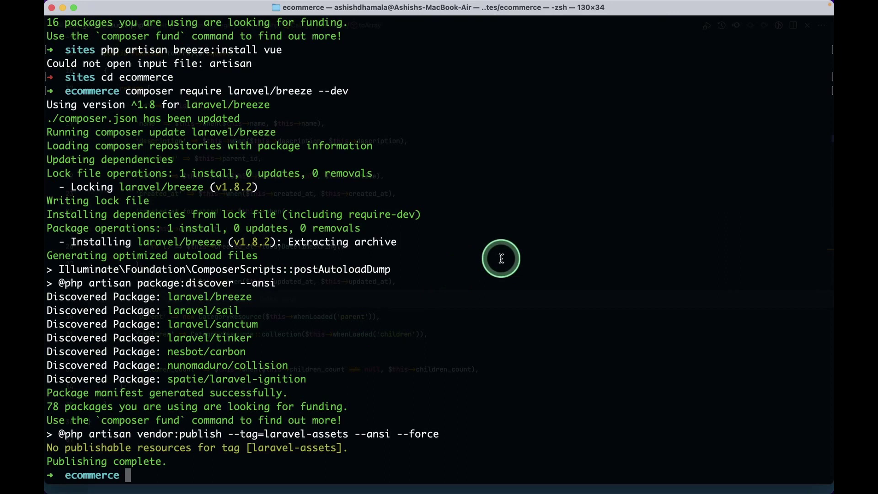
- Install the Breeze Vue scaffolding in the ecommerce project with php artisan breeze:install vue
key(Up)
key(Up)
key(Up)
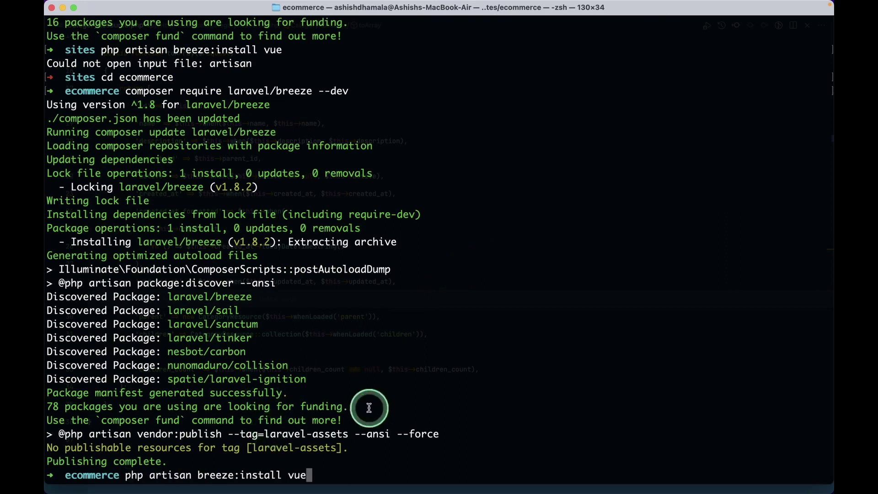
key(Return)
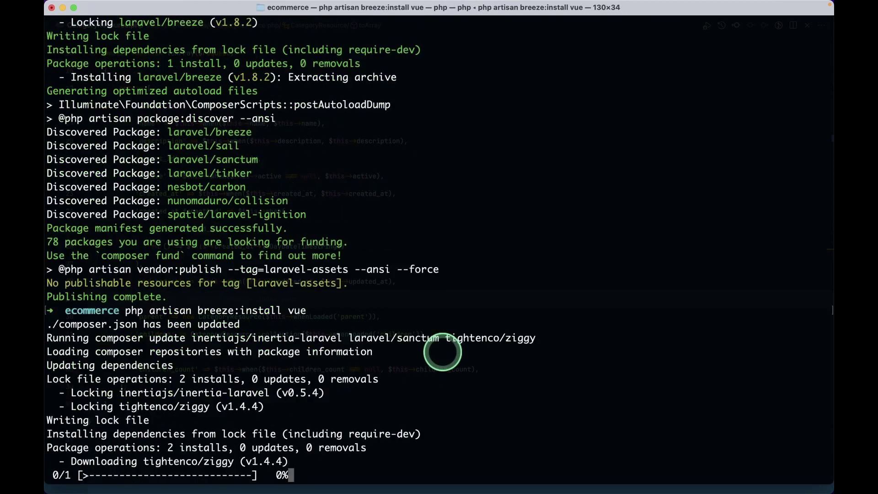
- Copy npm install from the Breeze & Inertia documentation and run npm install && npm run dev in the ecommerce folder
key(super+Tab)
scroll(375, 353, down, 3)
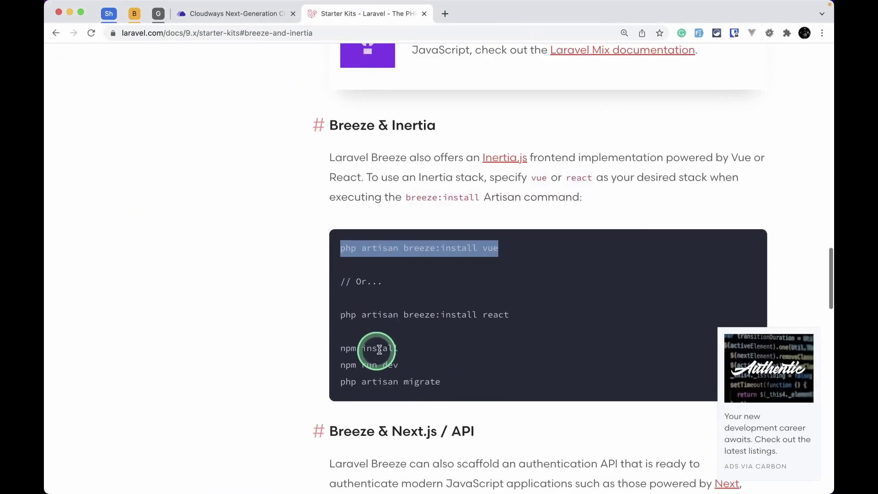
drag(339, 313, 408, 313)
key(super+c)
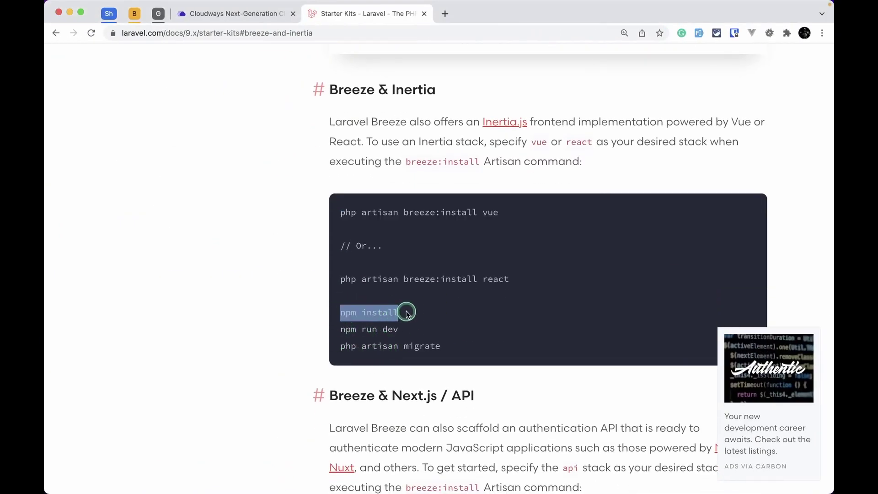
key(super+Tab)
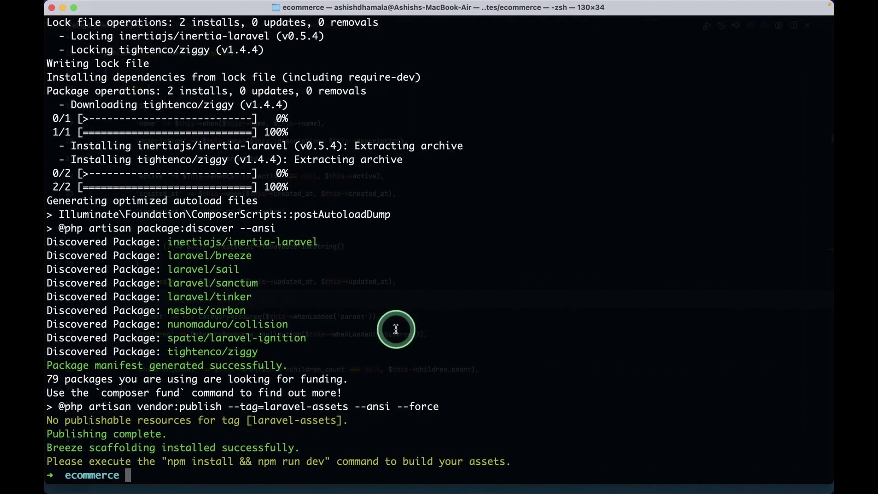
key(super+v)
text(&&)
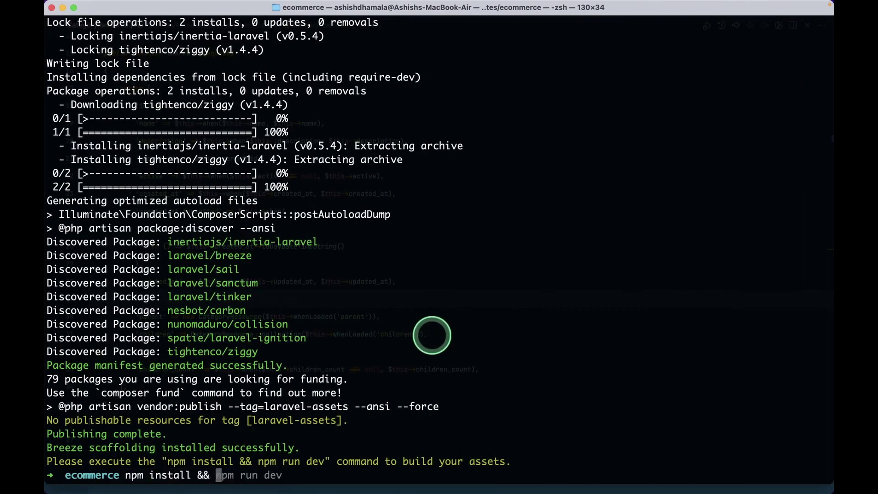
key(Right)
key(super+Tab)
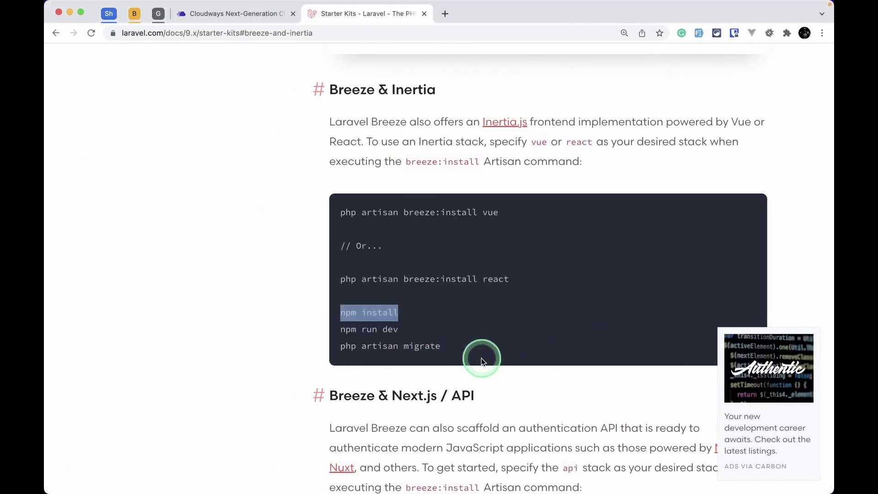
drag(341, 348, 458, 346)
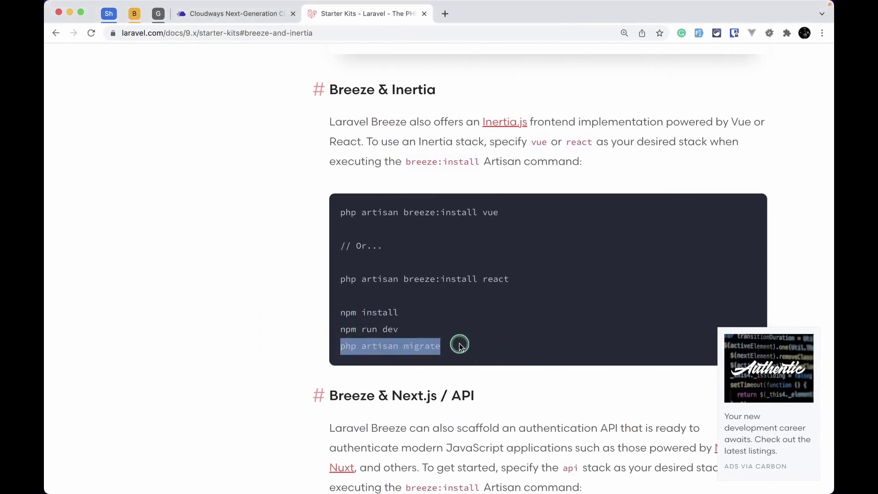
key(super+Tab)
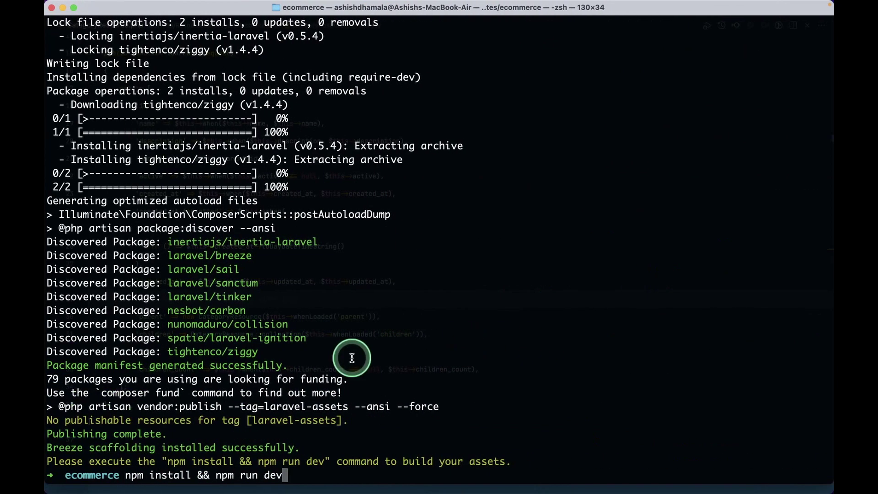
key(Return)
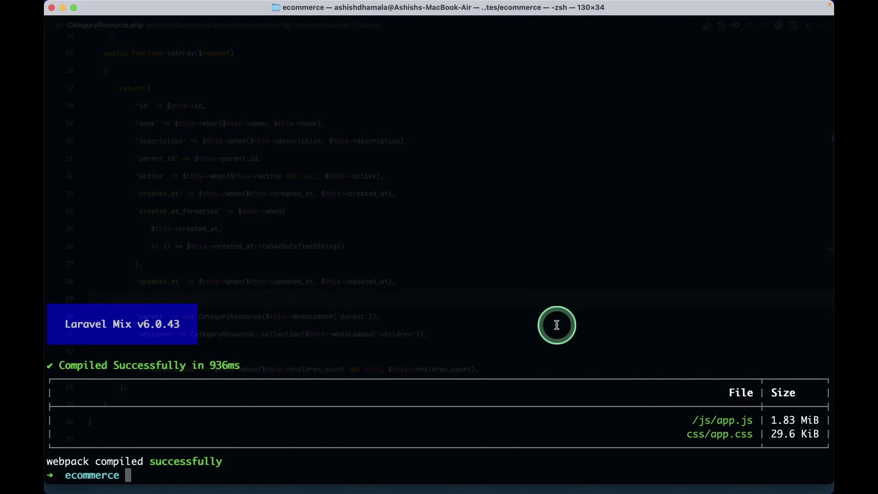
- Log in to MySQL from the terminal with mysql -u root -p, entering the account password
text(mysql)
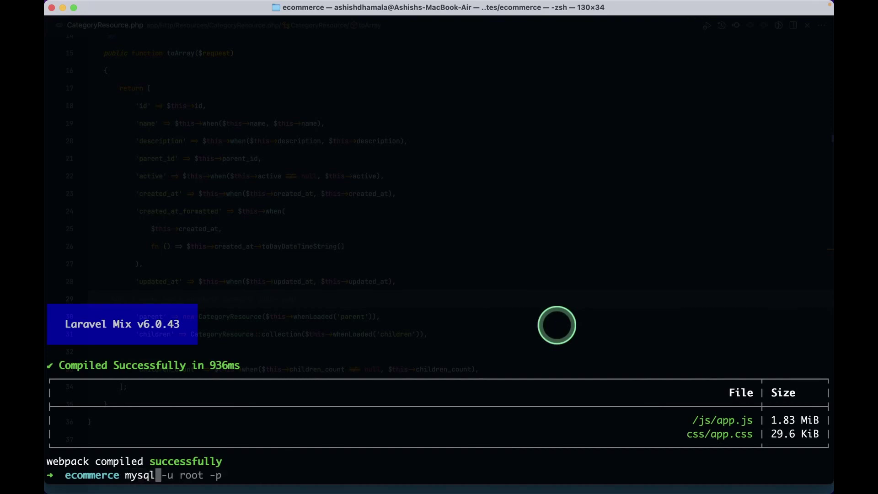
key(Right)
key(Return)
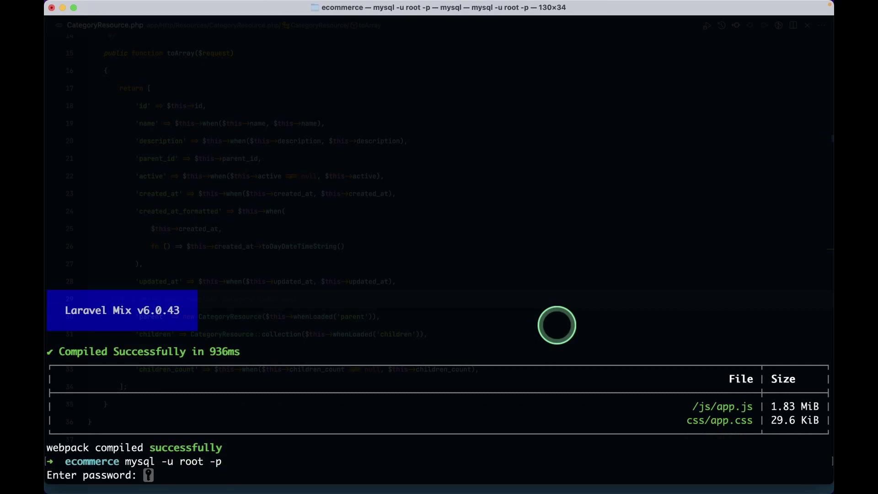
key(Return)
- Create a MySQL database named ecommerce_new and exit the MySQL monitor
text(crea)
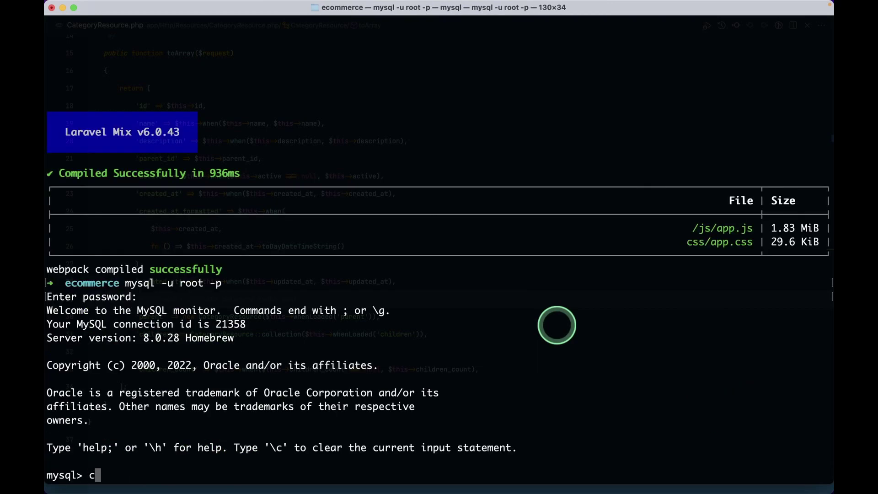
text(te data)
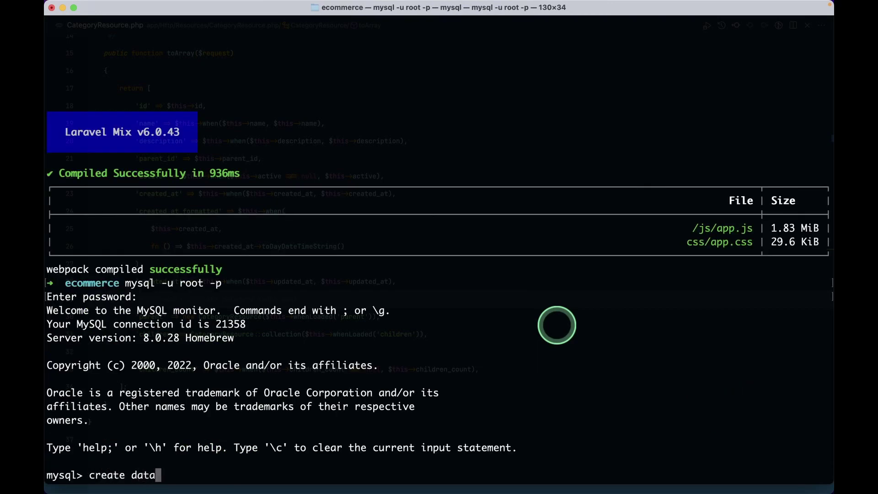
text(base ecommerce_new;)
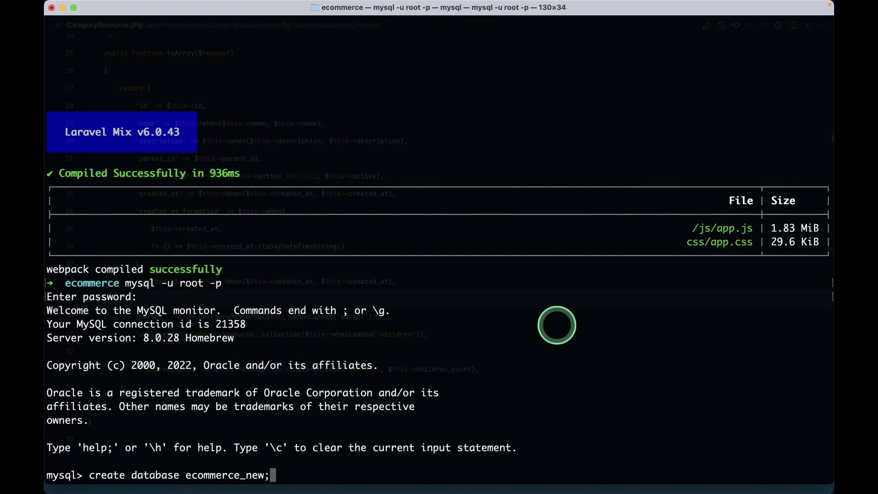
key(Return)
text(exit;)
key(Return)
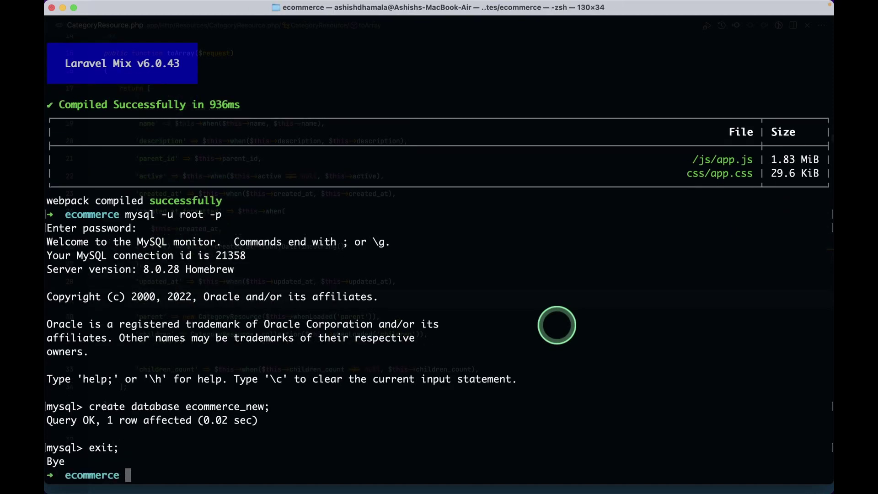
- Open the ecommerce project in Visual Studio Code with code . and open its .env file
text(code .)
key(Return)
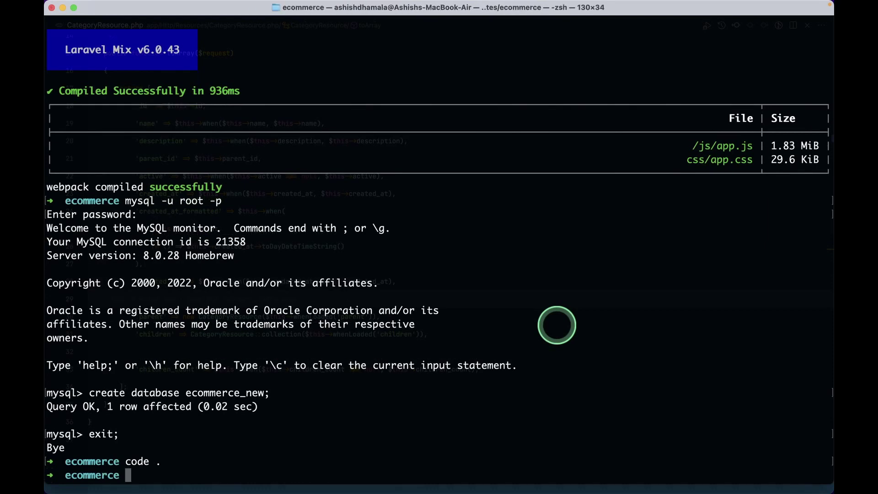
drag(457, 51, 403, 13)
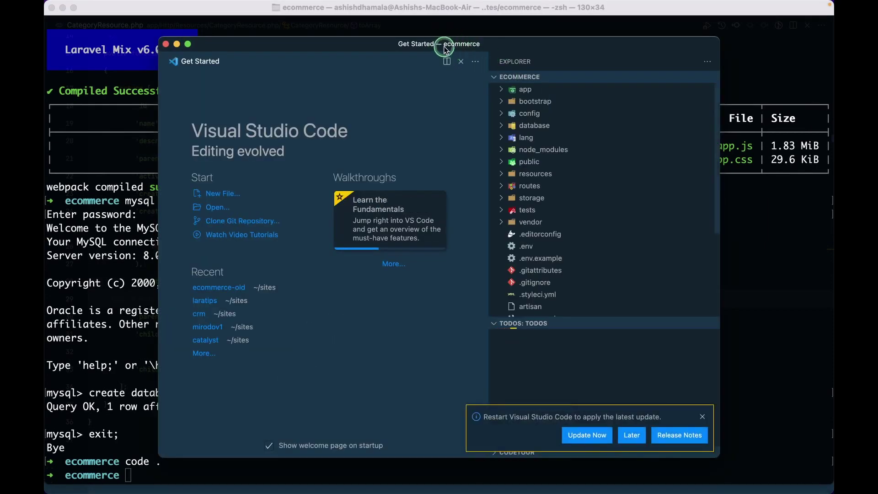
key(super+p)
text(.env)
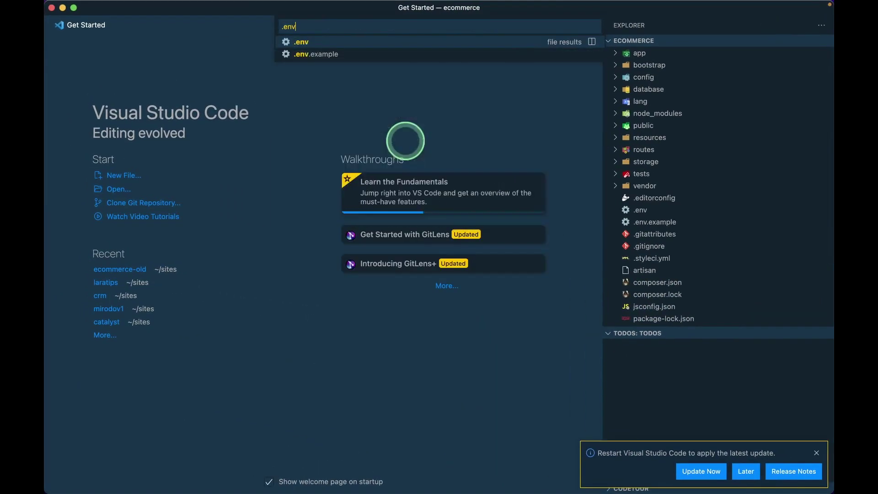
key(Return)
- Fill in the database password for DB_PASSWORD and set DB_DATABASE to ecommerce_new in .env
scroll(212, 275, down, 3)
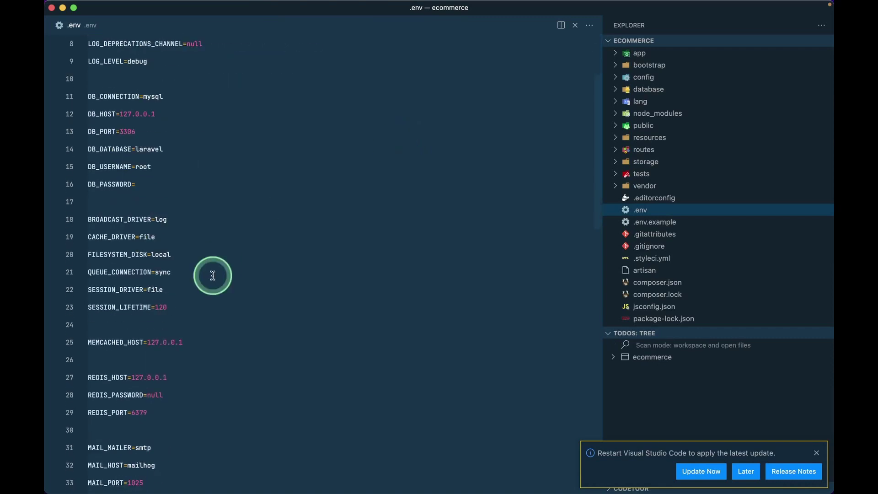
scroll(213, 275, up, 3)
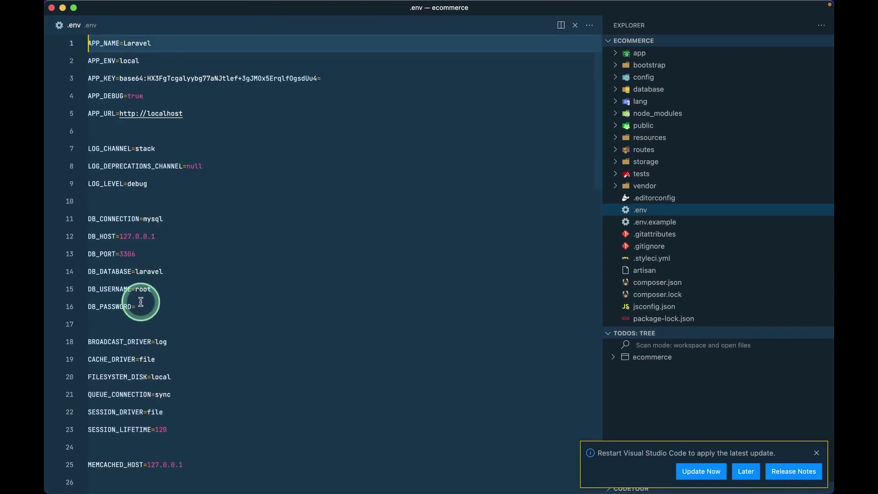
click(157, 306)
text(password)
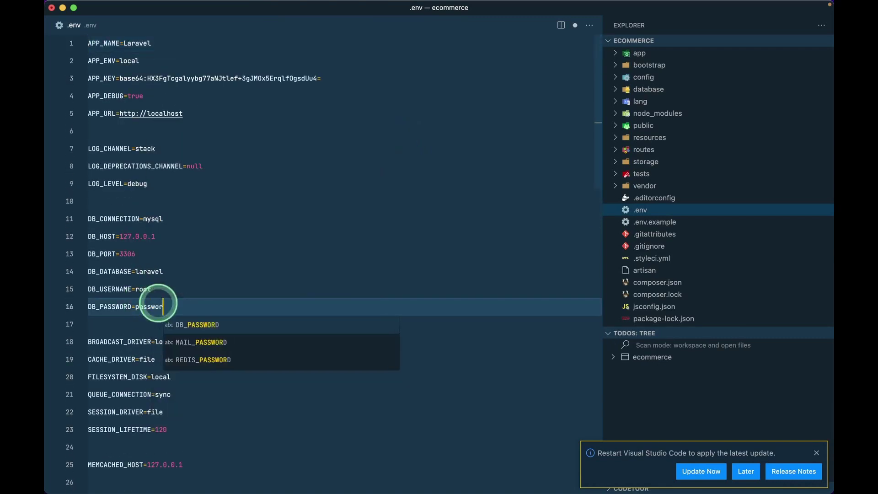
double_click(146, 270)
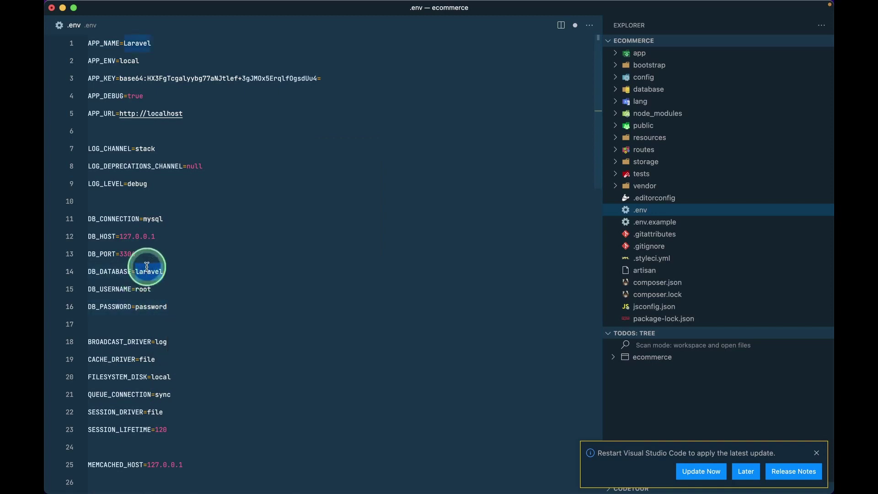
text(ecommerce_new)
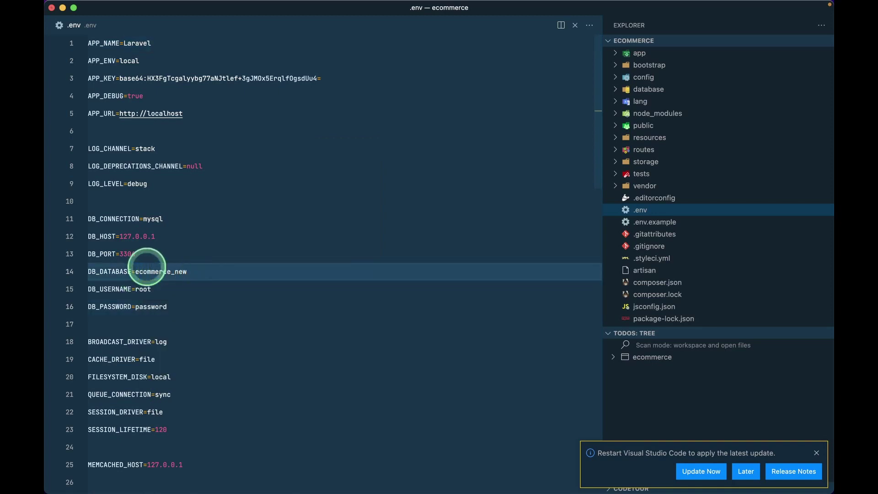
- Hide the file explorer, enlarge the editor text, and run php artisan migrate in the integrated terminal
key(super+b)
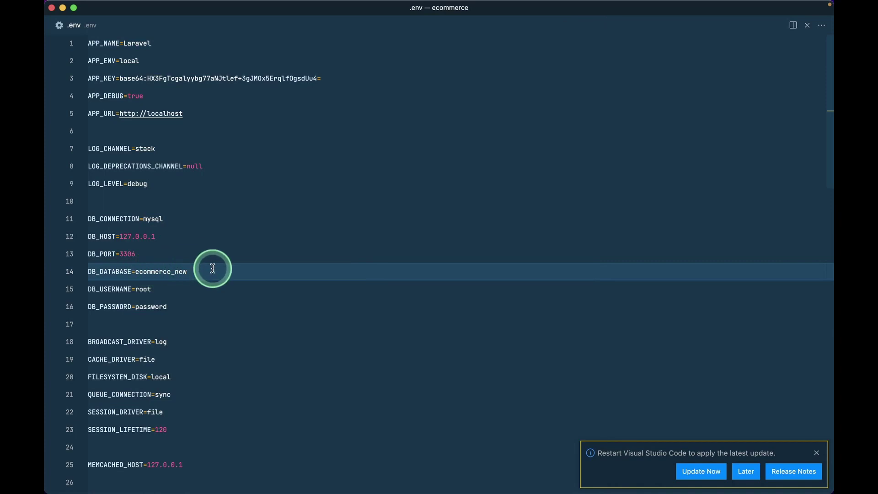
key(super+equal)
key(super+equal)
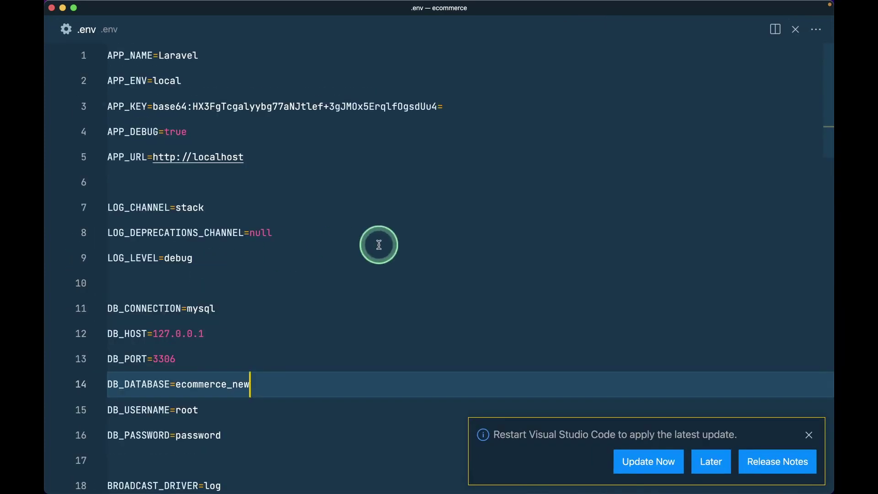
key(ctrl+grave)
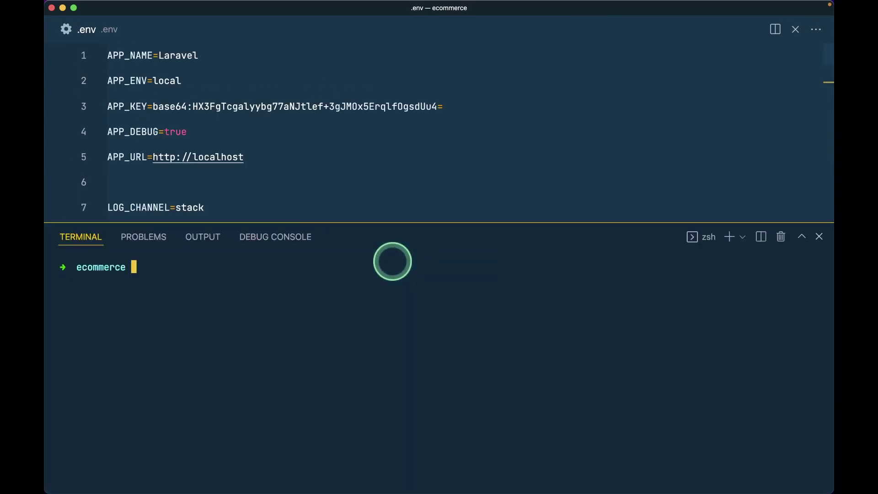
text(php artisan migrate)
key(Return)
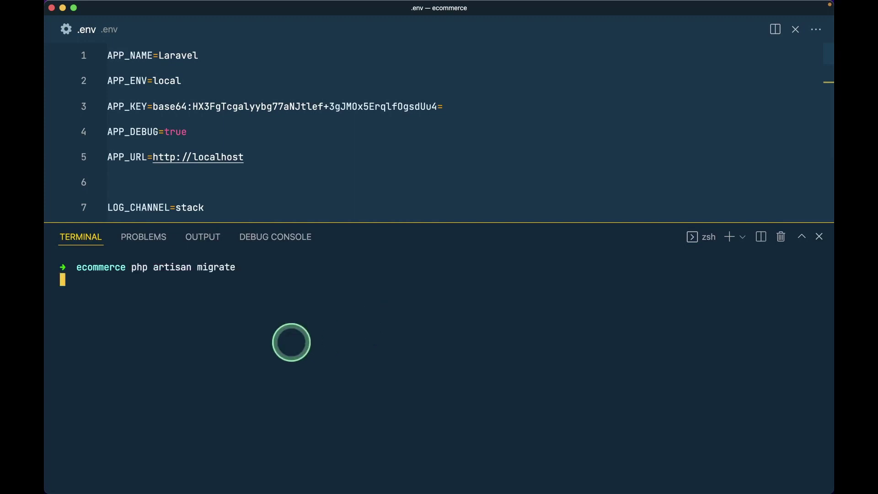
drag(153, 293, 440, 378)
- Switch to the browser and load ecommerce.test in a new tab
key(super+Tab)
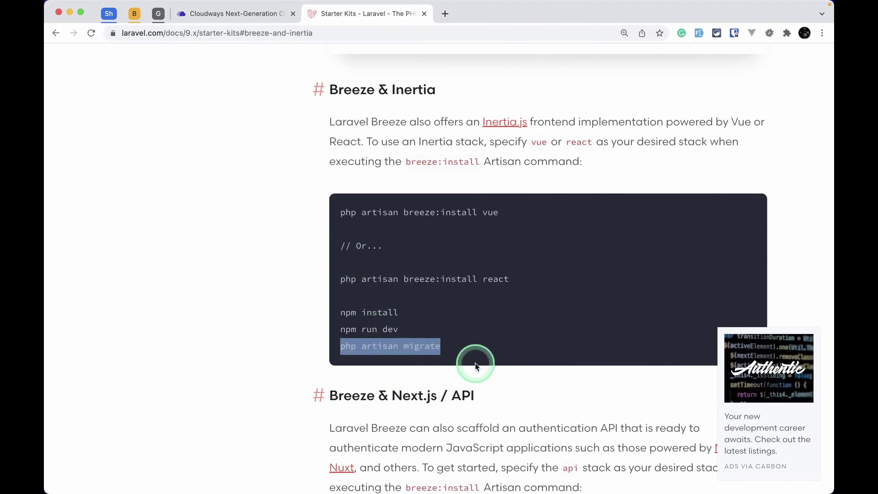
click(445, 13)
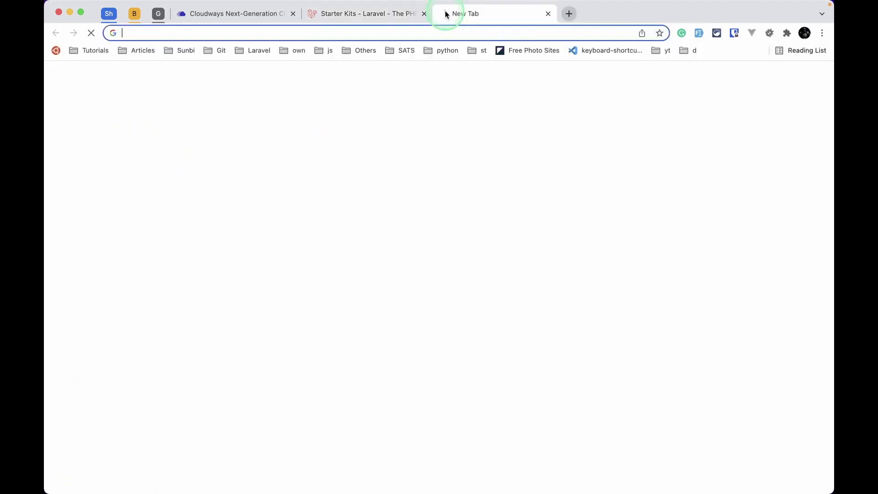
text(ecommerce)
key(Right)
key(BackSpace)
key(BackSpace)
key(BackSpace)
key(BackSpace)
key(BackSpace)
key(BackSpace)
key(BackSpace)
key(BackSpace)
key(BackSpace)
key(BackSpace)
key(BackSpace)
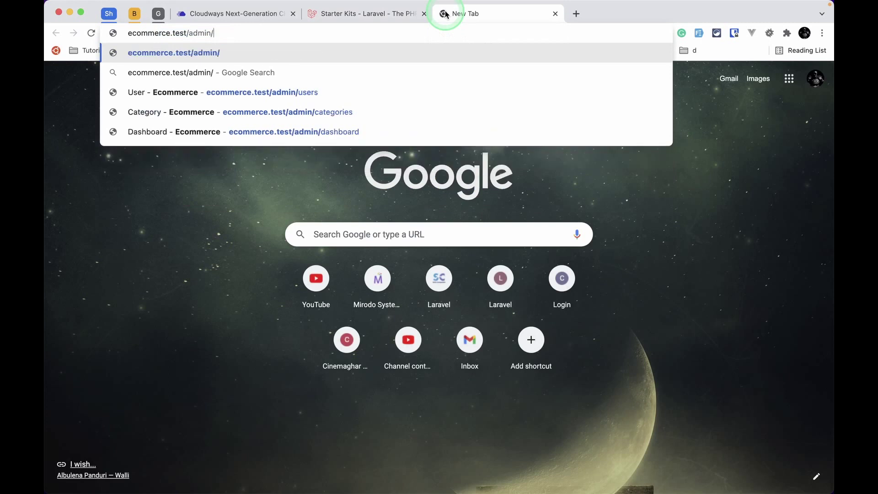
key(Return)
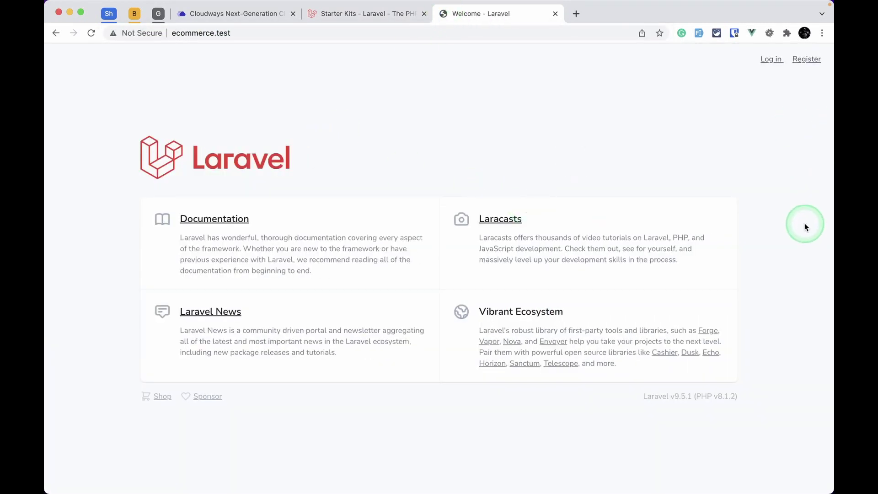
- Check the site's Log in and Register pages, returning to the welcome page after each
click(771, 60)
key(super+bracketleft)
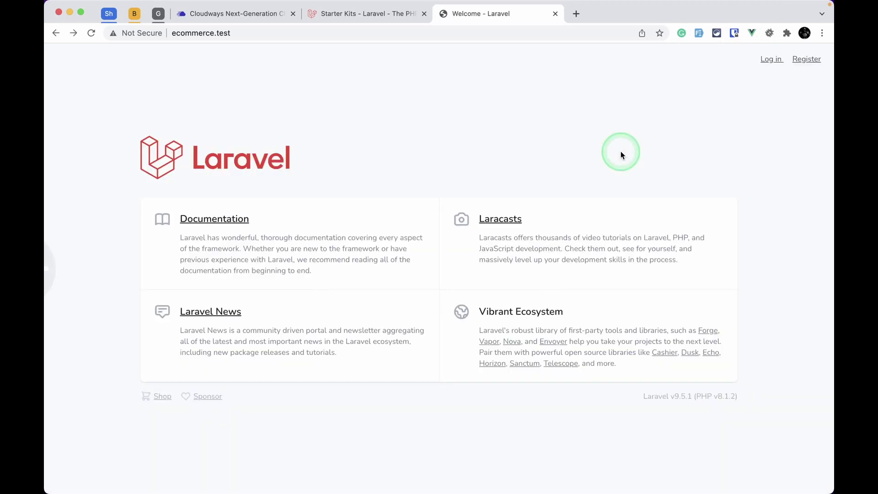
click(807, 60)
key(super+bracketleft)
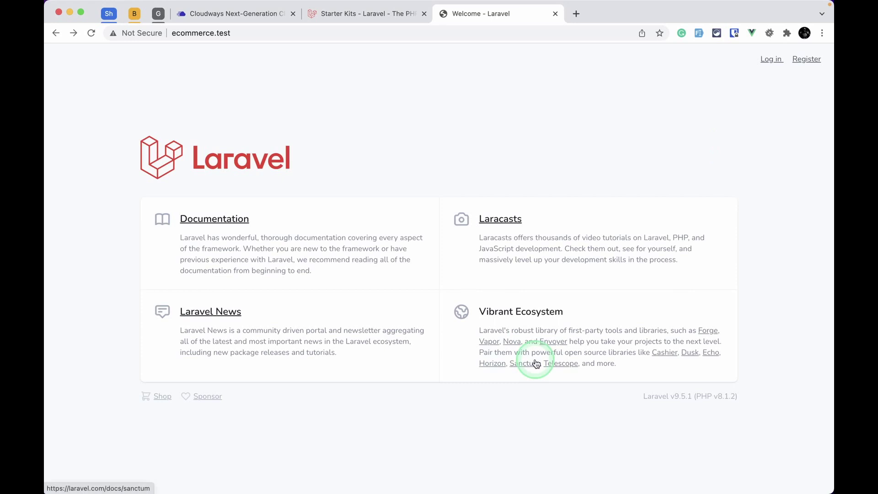
- Look over the project's Git output in the editor terminal, and open GitHub in a new browser tab
key(ctrl+Right)
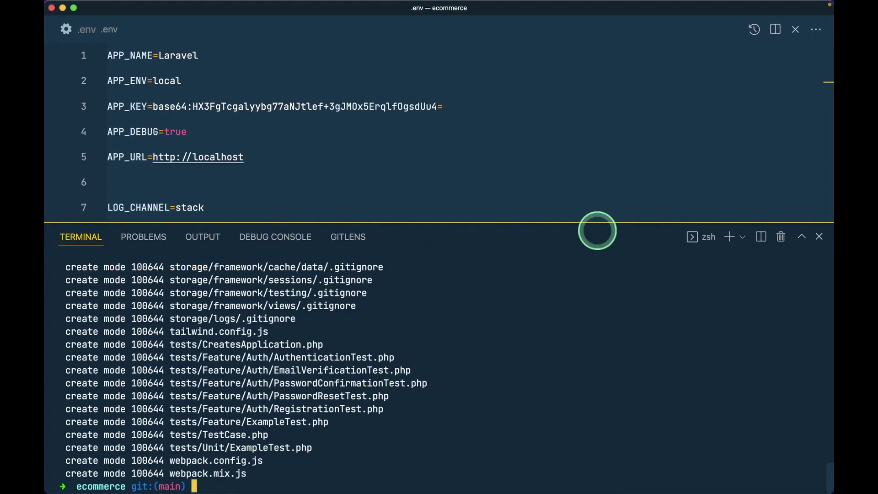
key(ctrl+Left)
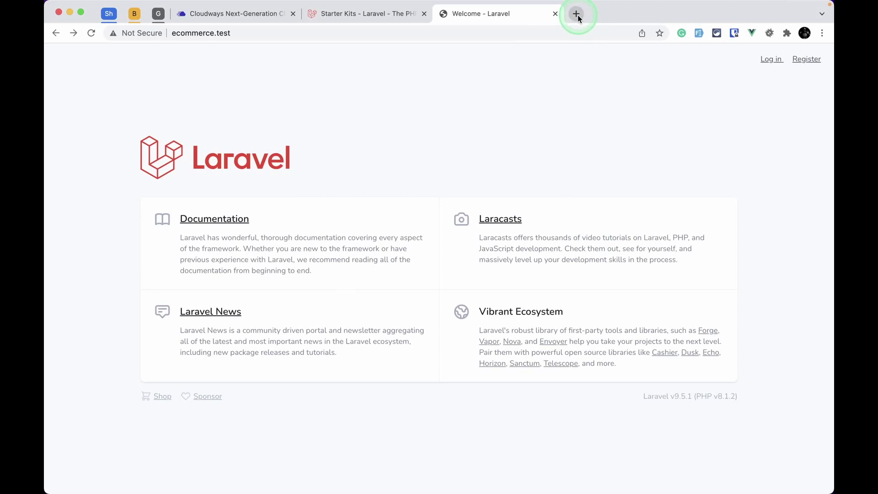
click(577, 14)
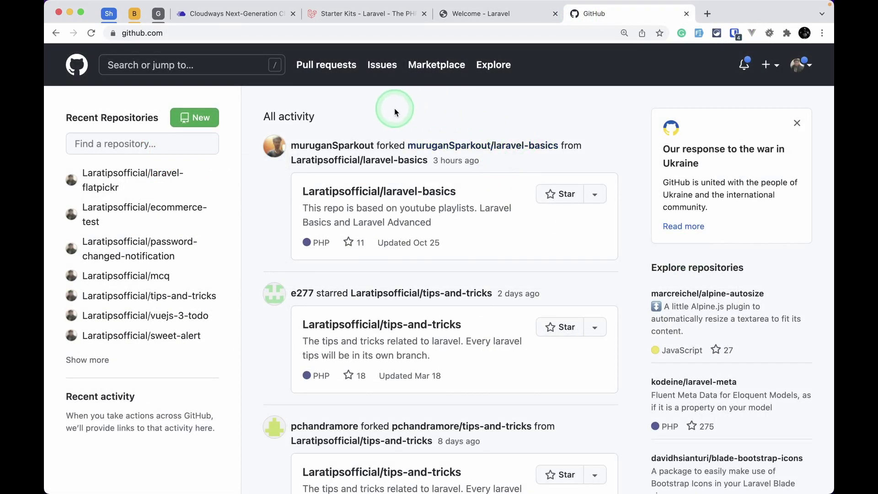
- Create a new public GitHub repository named Ecommerce, without a README, .gitignore or license
click(191, 119)
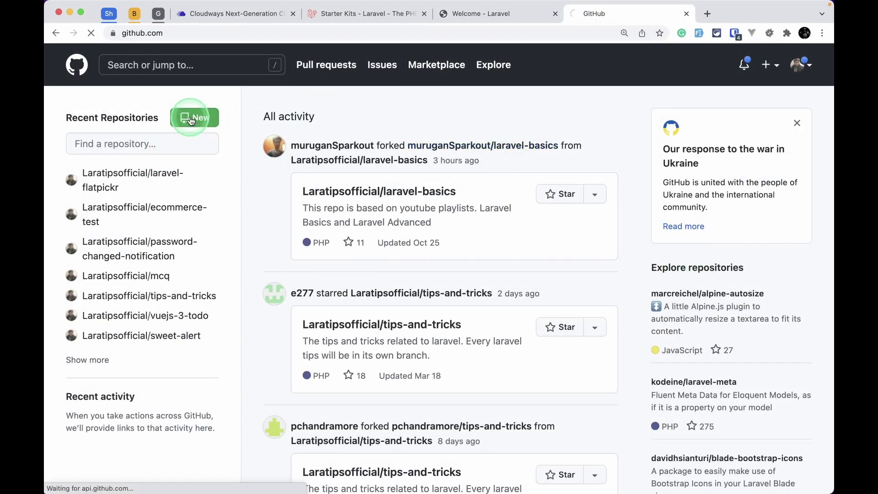
scroll(297, 248, down, 2)
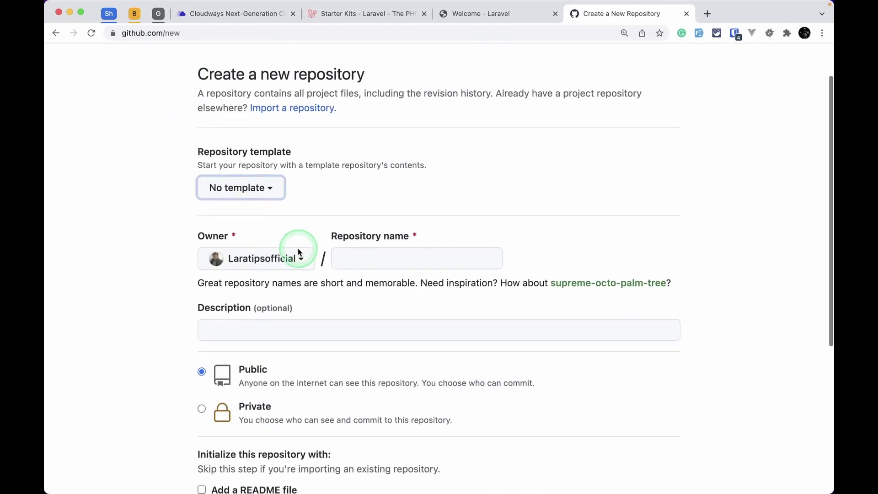
click(378, 257)
text(Econ)
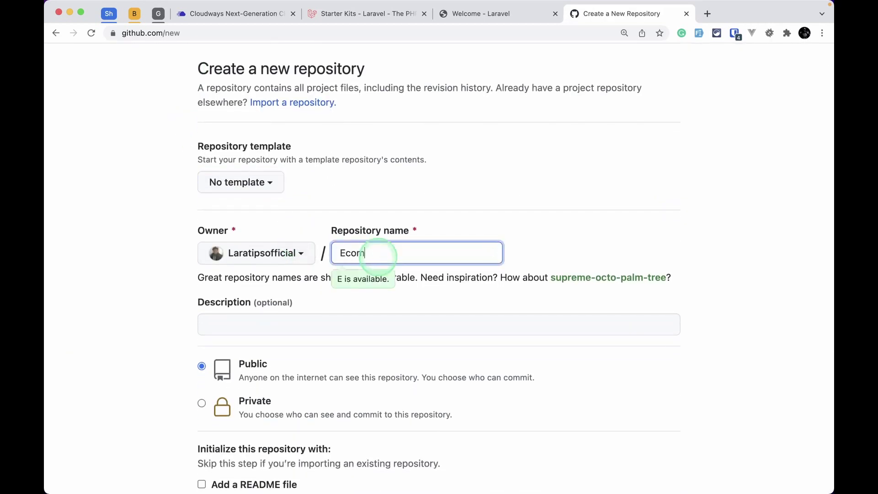
key(BackSpace)
text(mmerce)
scroll(555, 227, down, 5)
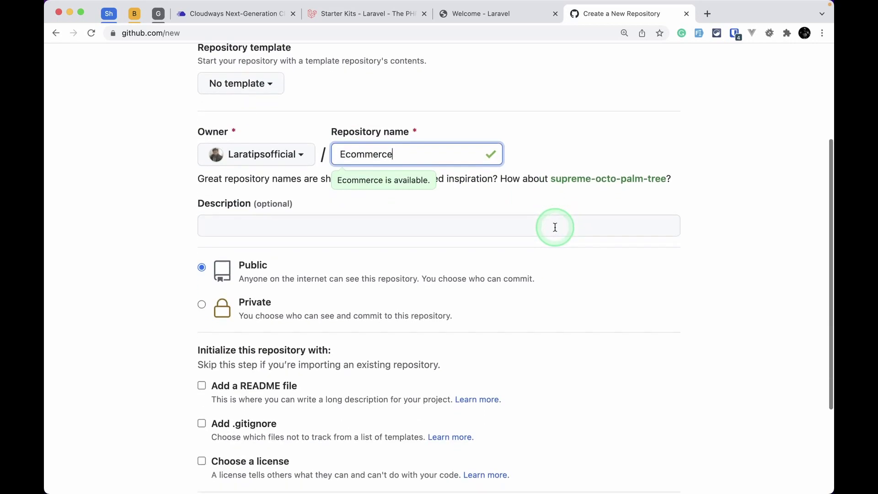
scroll(556, 227, down, 1)
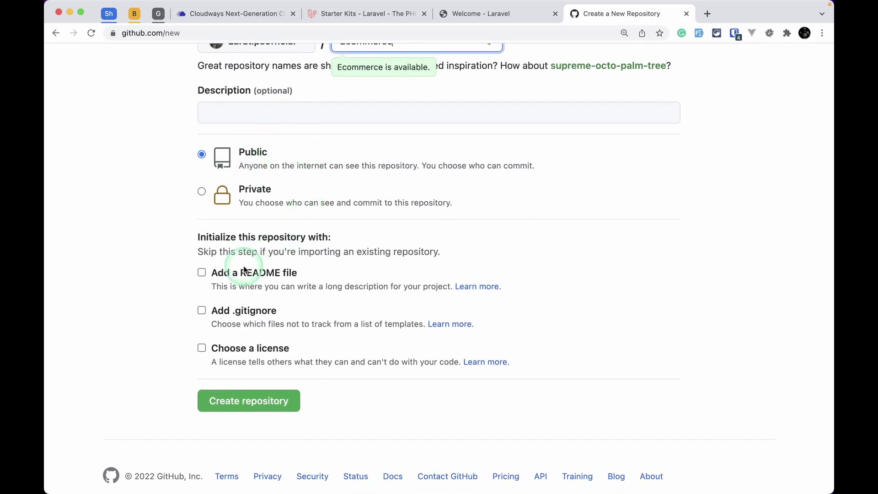
scroll(55, 333, down, 1)
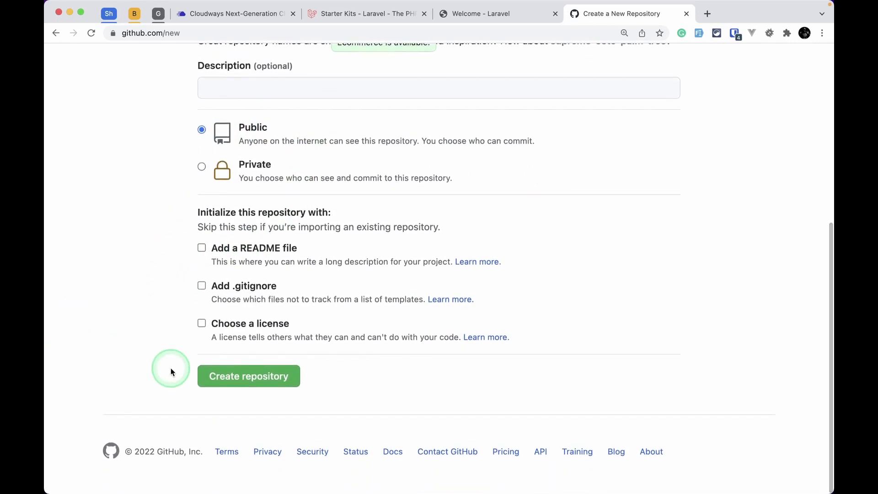
click(257, 374)
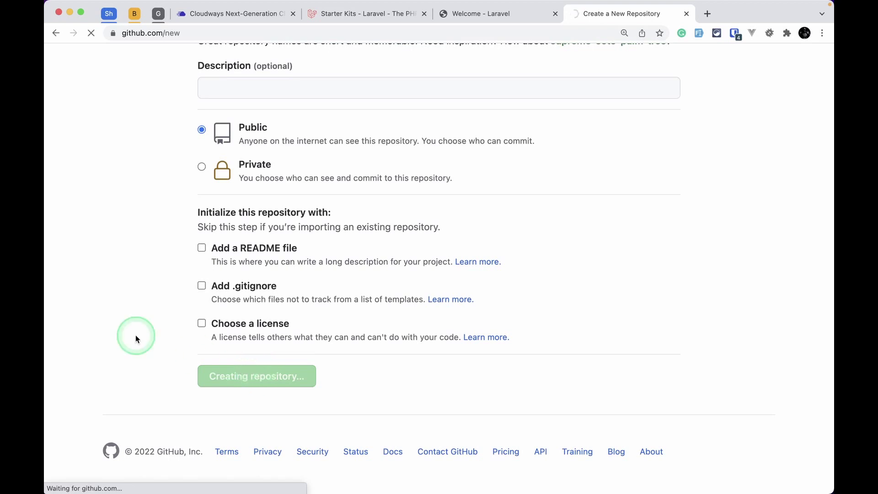
- Review GitHub's commands for pushing an existing repository, and clear the integrated terminal in the code editor
scroll(135, 339, down, 3)
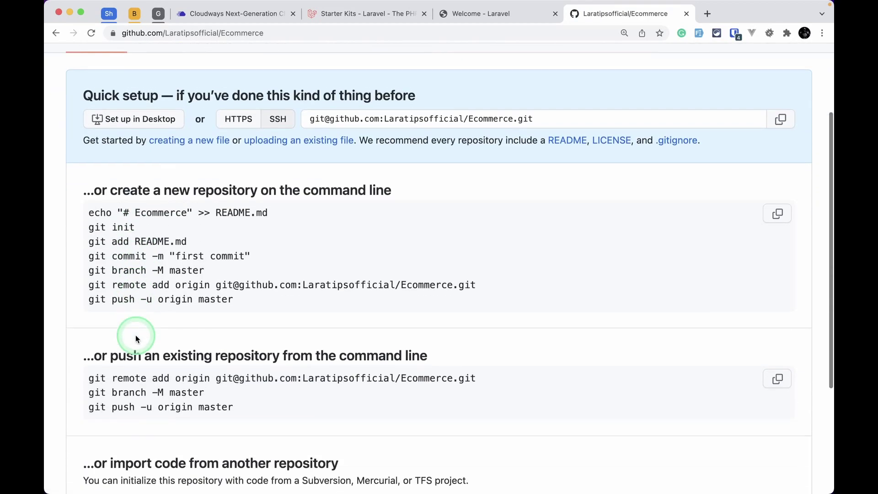
scroll(135, 338, down, 3)
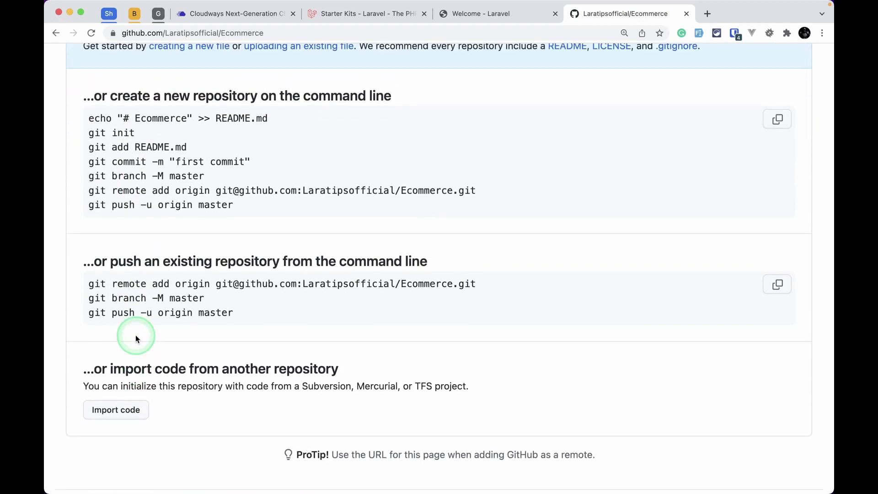
scroll(363, 272, down, 1)
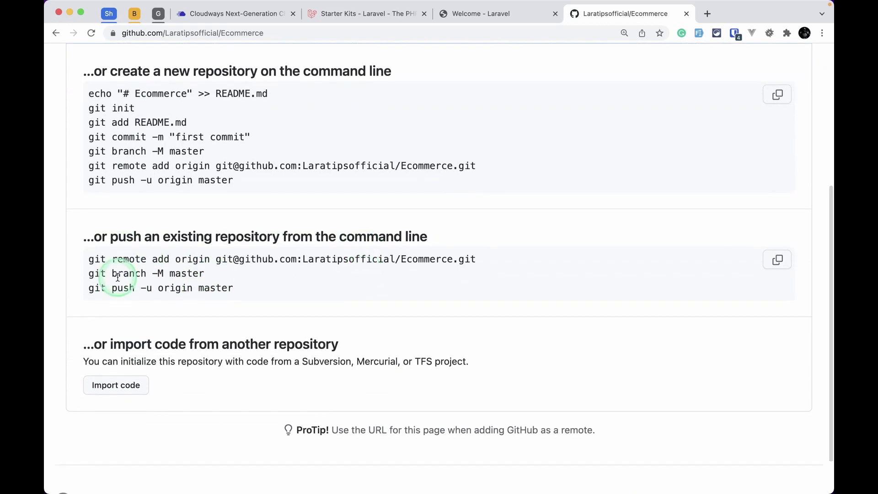
drag(89, 259, 487, 259)
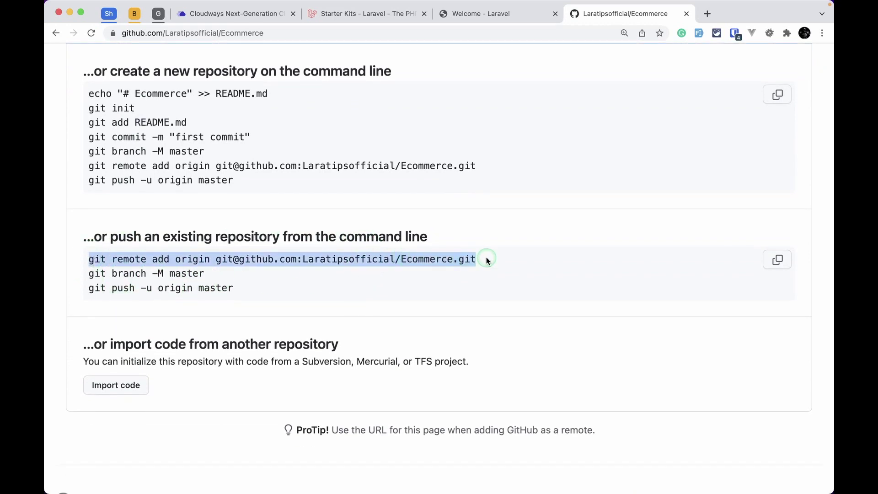
key(ctrl+Right)
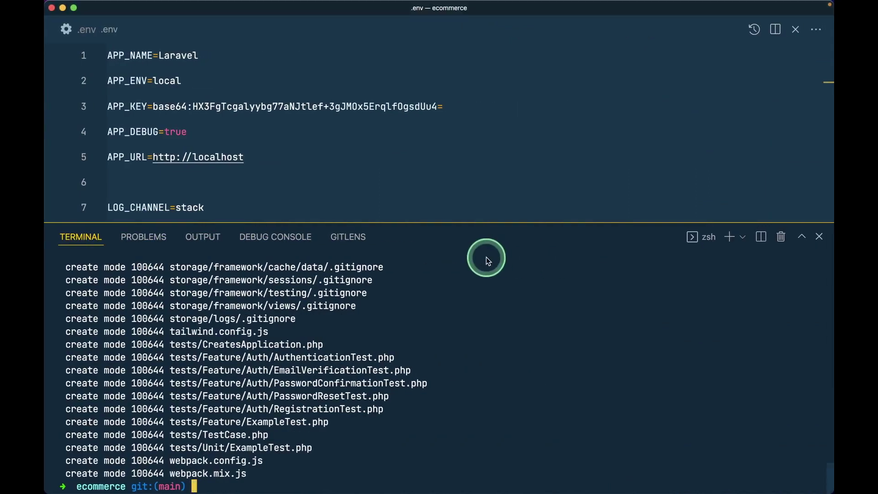
key(super+k)
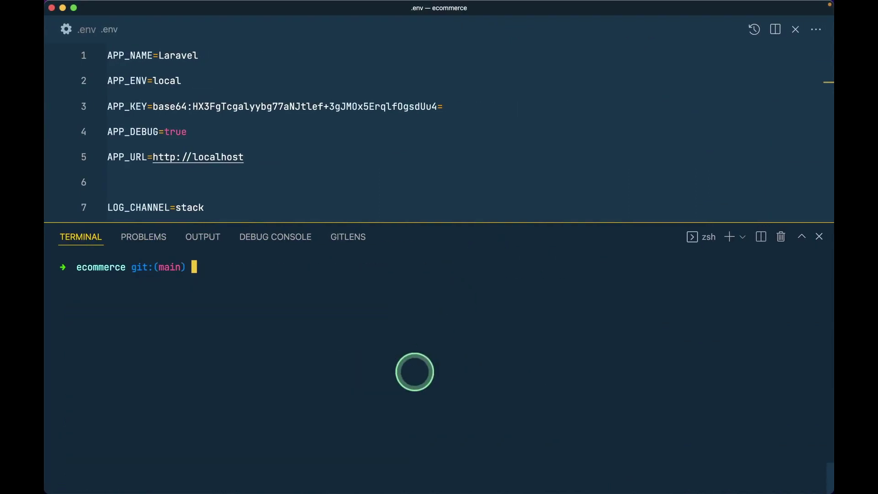
key(ctrl+Left)
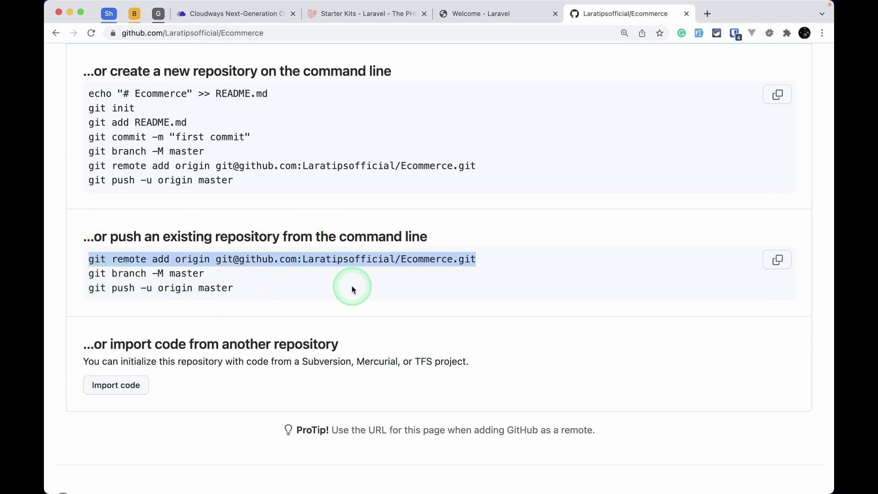
key(ctrl+Right)
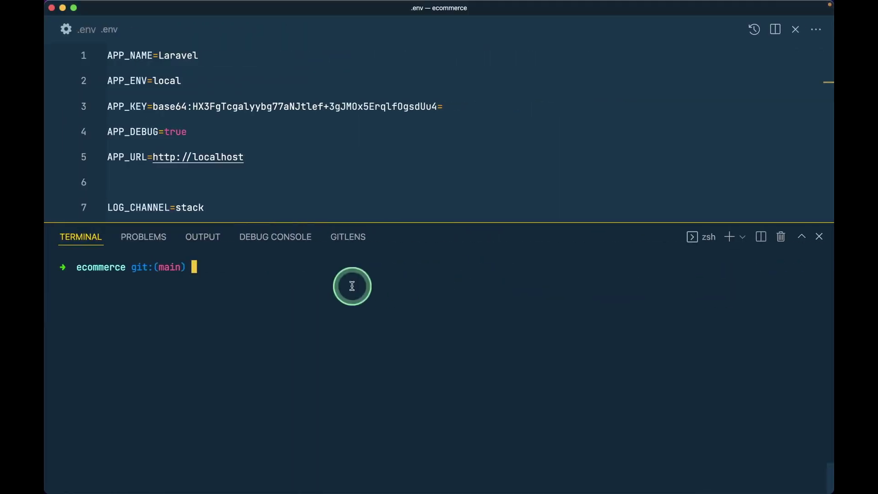
- Recall the previous git remote add origin command for ecommerce-test in the terminal and compare its host with the one in GitHub's command
text(git remote)
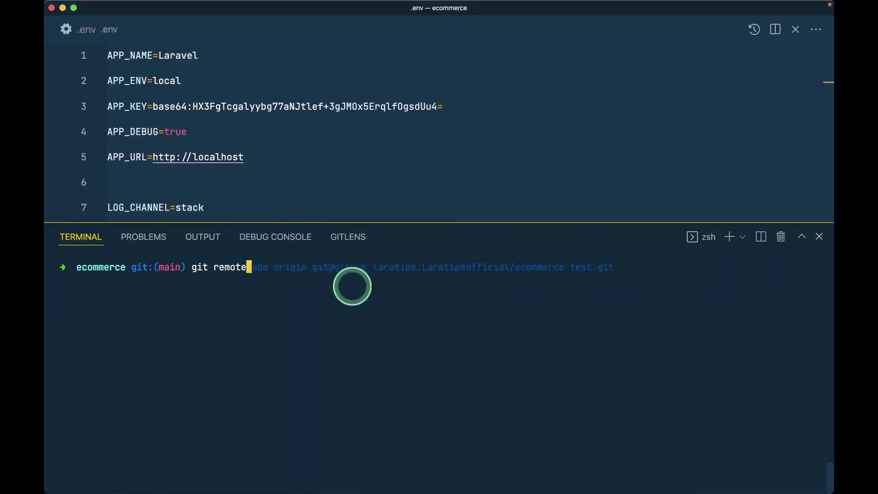
key(Right)
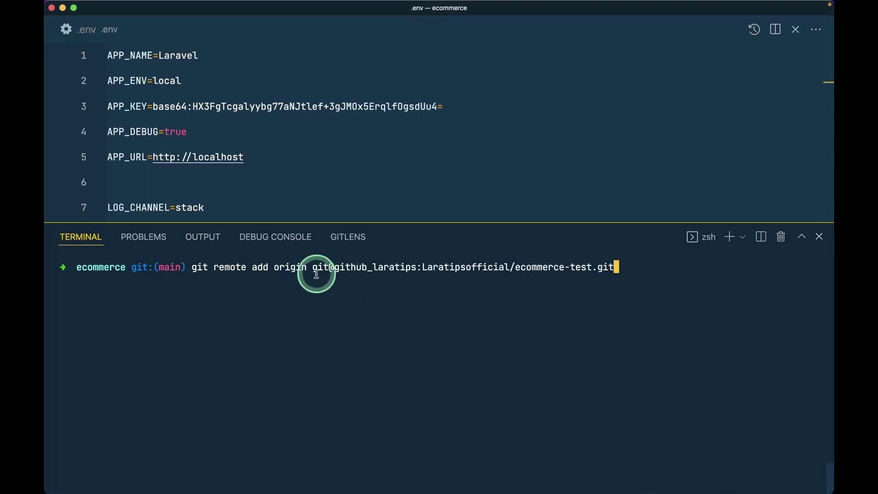
drag(331, 269, 417, 267)
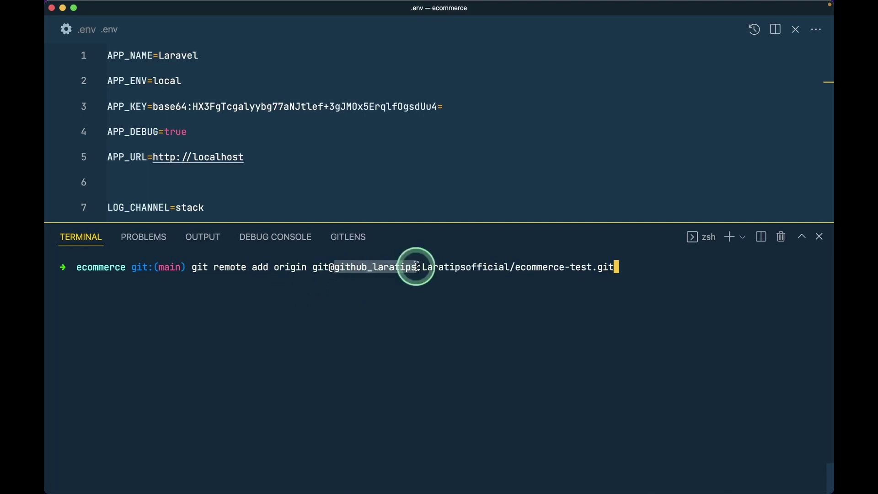
key(ctrl+Left)
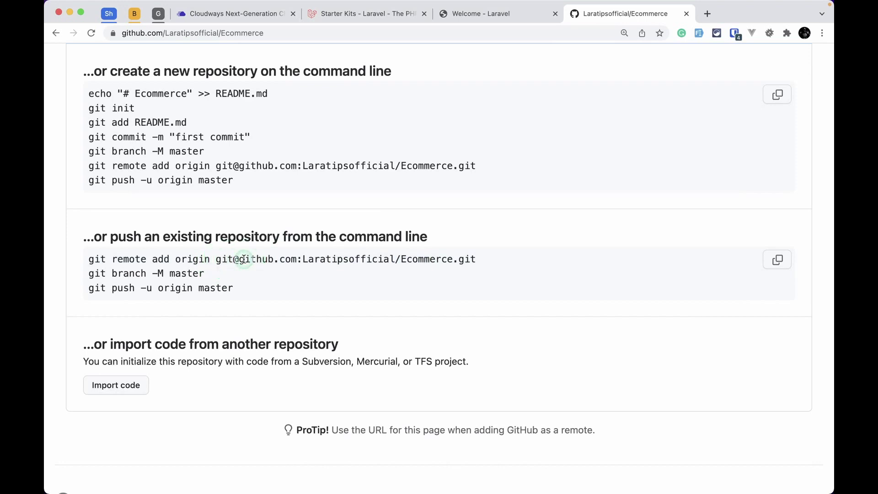
drag(245, 259, 295, 261)
key(ctrl+Right)
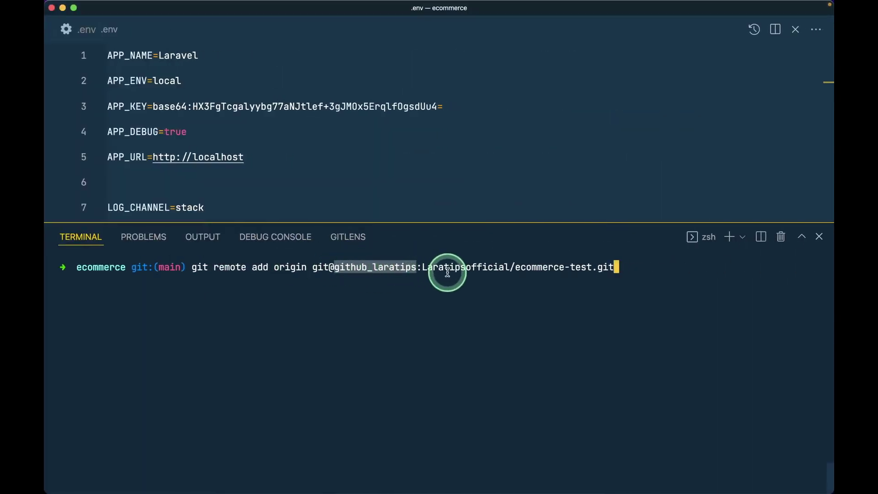
- Change the repository name to Ecommerce and run git remote add origin git@github_laratips:Laratipsofficial/Ecommerce.git
click(556, 280)
key(Left)
key(Left)
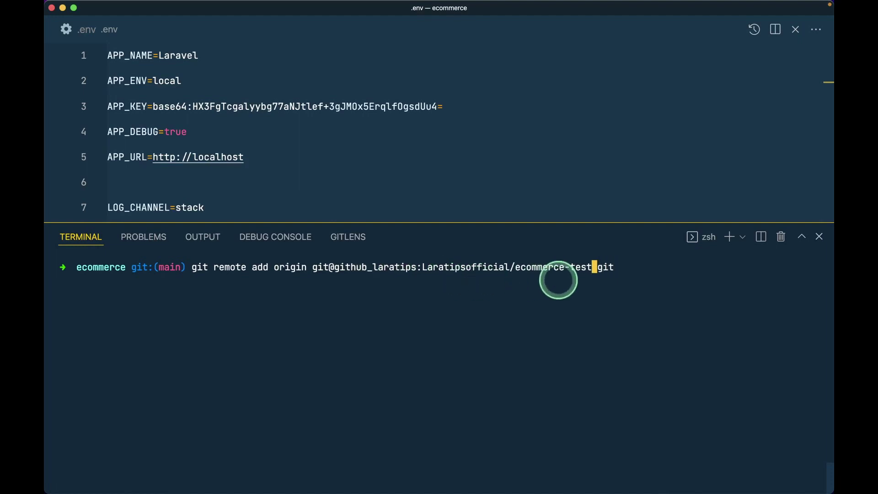
key(BackSpace)
key(BackSpace)
key(BackSpace)
key(BackSpace)
key(BackSpace)
key(ctrl+Left)
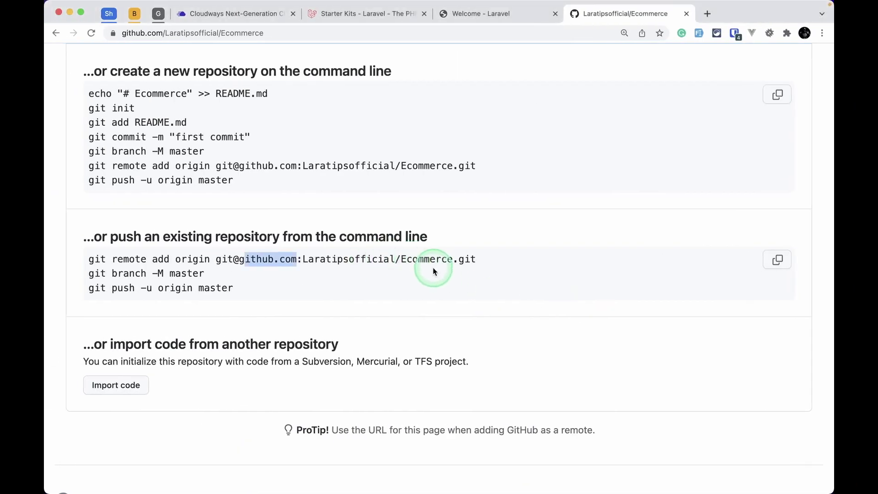
key(ctrl+Right)
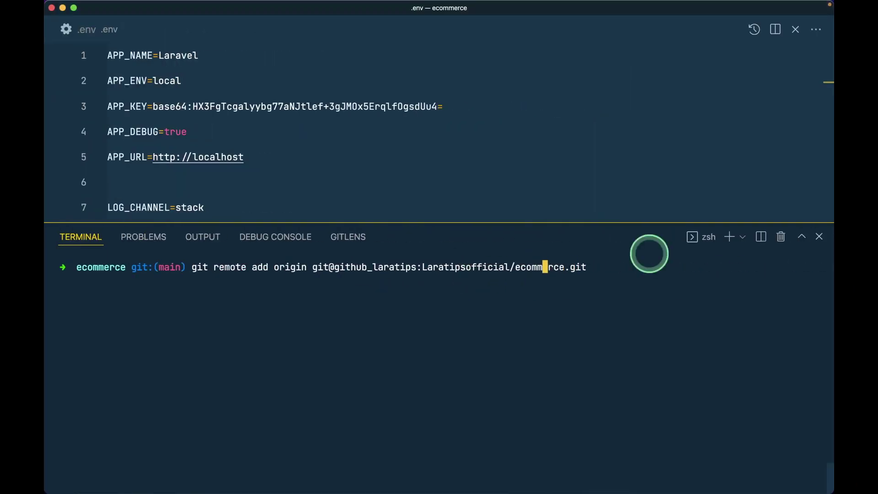
key(ctrl+Left)
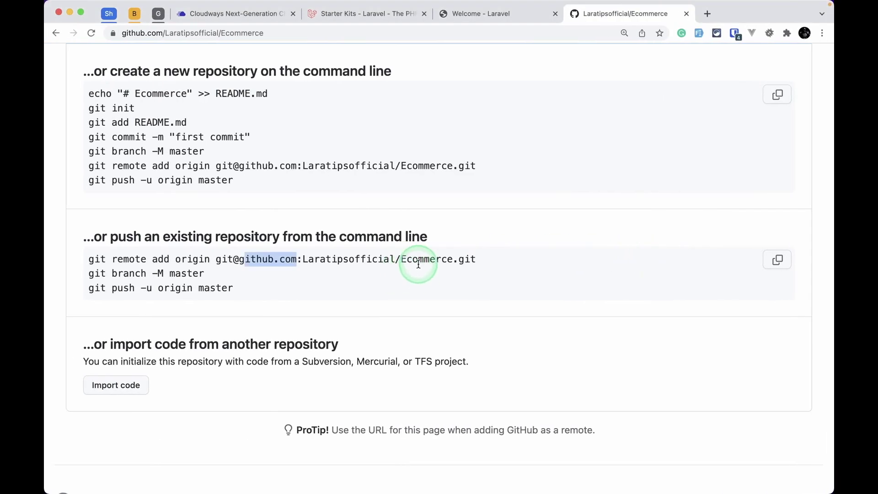
key(ctrl+Right)
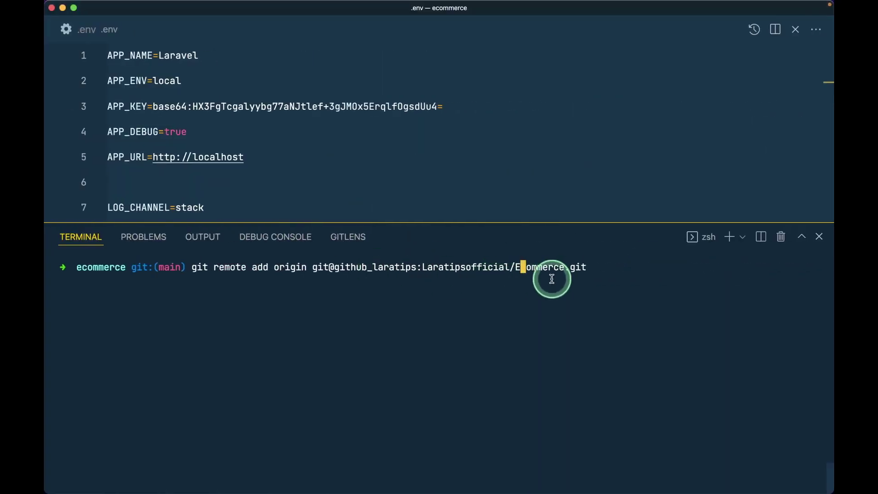
key(Return)
- Copy GitHub's git branch command into the editor terminal, change the branch name to main, and run git branch -M main
key(ctrl+Left)
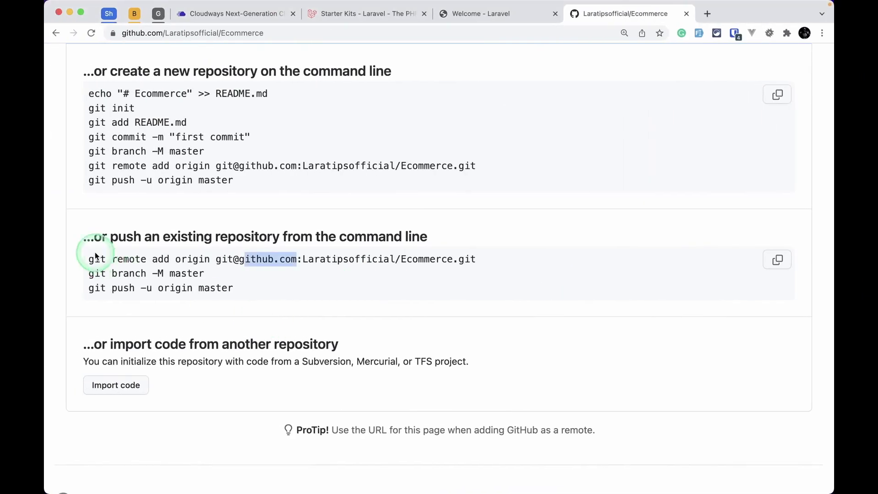
drag(92, 276, 205, 274)
key(super+c)
key(ctrl+Right)
key(ctrl+Left)
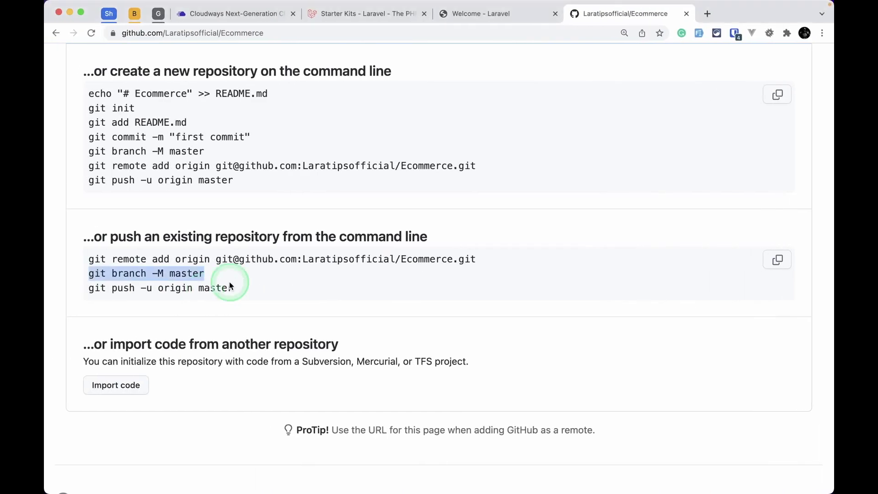
key(ctrl+Right)
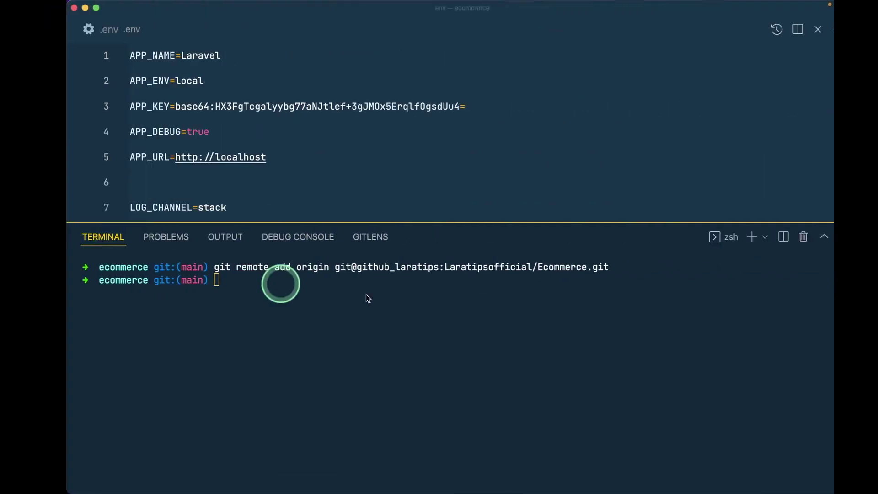
key(super+v)
key(BackSpace)
key(BackSpace)
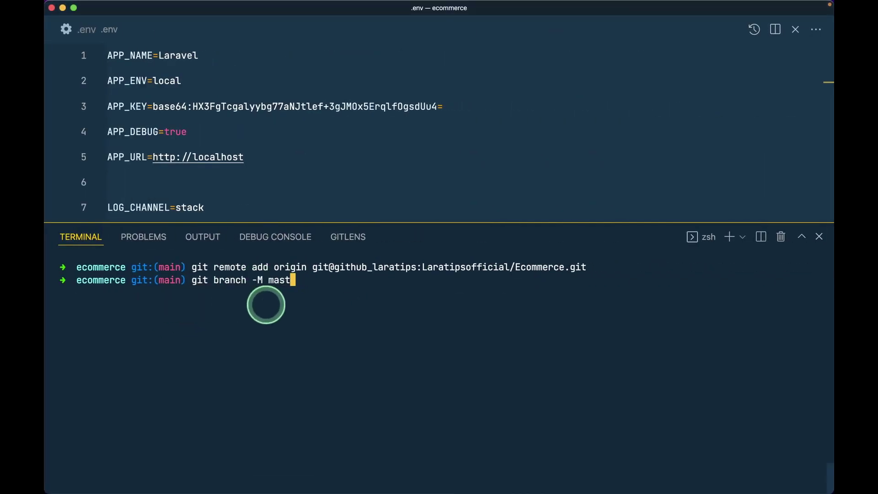
key(BackSpace)
key(BackSpace)
key(BackSpace)
text(ain)
key(Return)
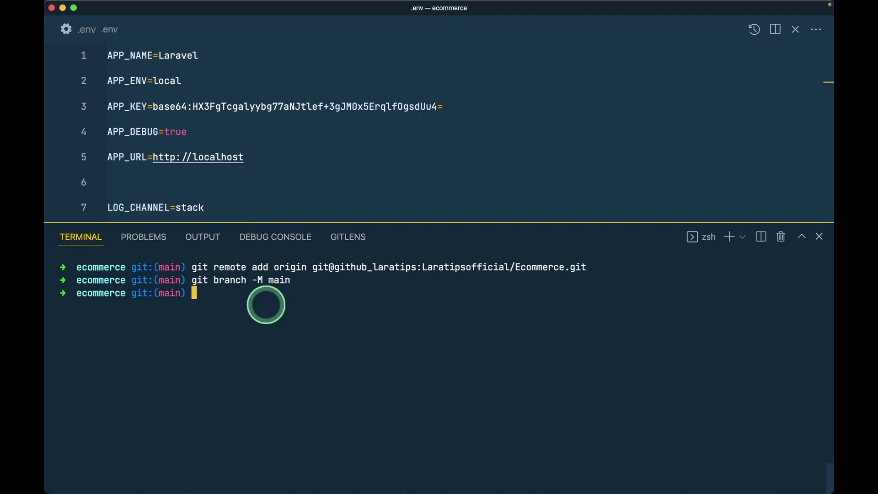
- Push the project to GitHub by running git push -u origin main
text(git push)
key(Right)
key(Return)
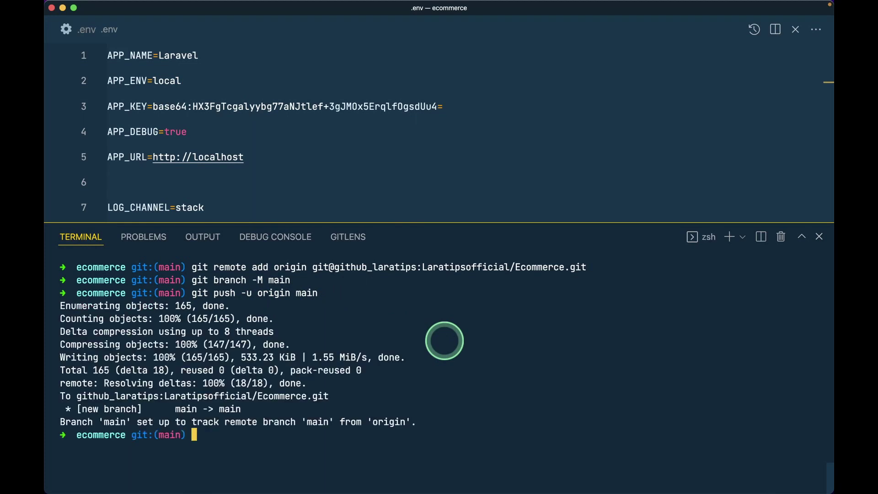
- Reload the Ecommerce repository page in the browser and look over its pushed files and README
key(ctrl+Left)
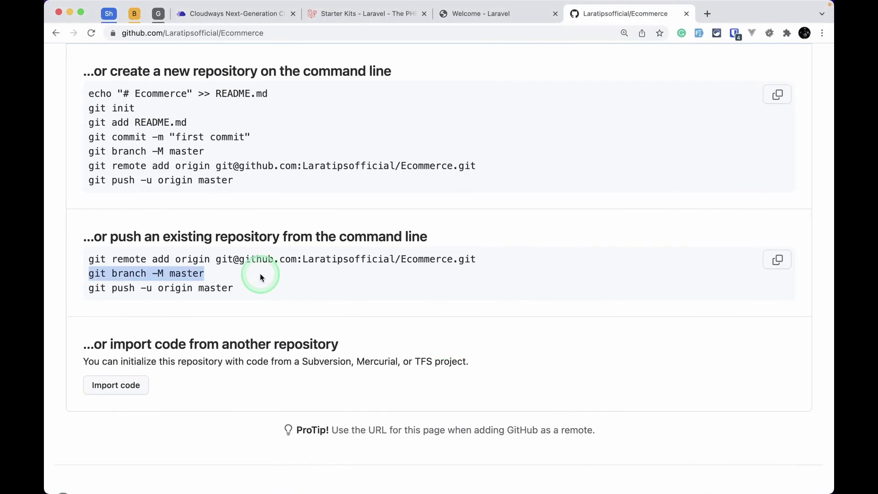
key(super+r)
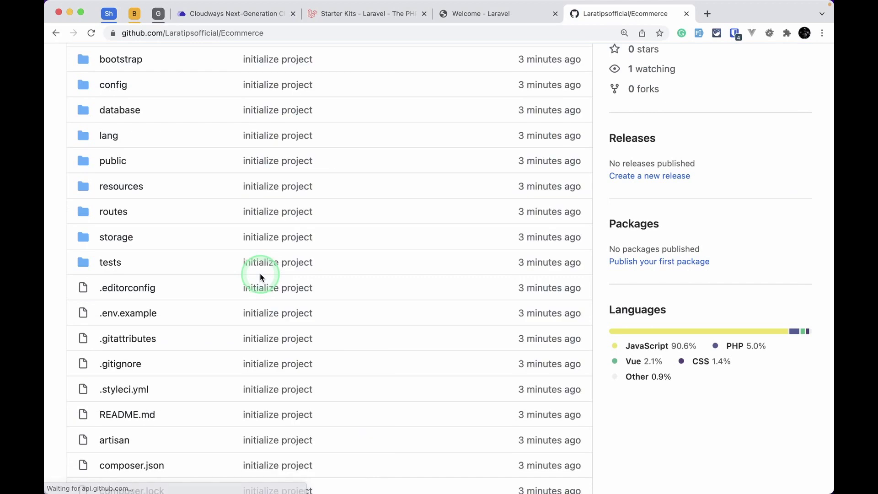
scroll(168, 283, up, 5)
scroll(163, 298, down, 10)
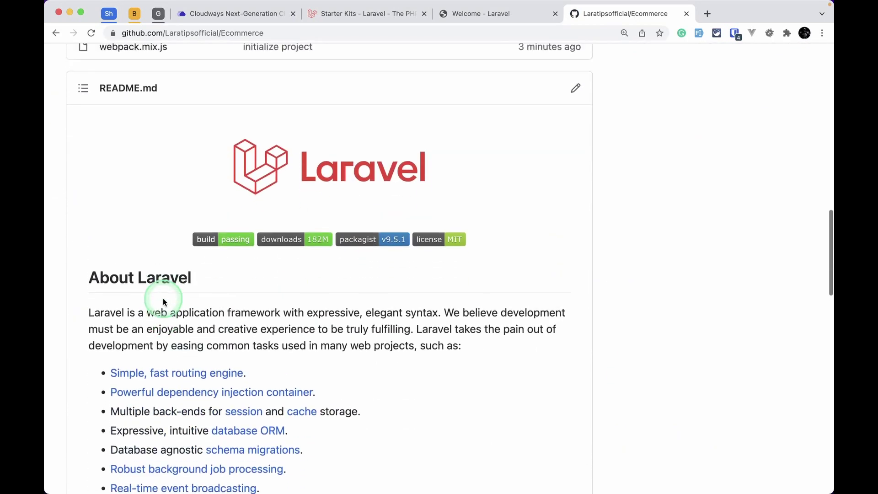
scroll(163, 299, up, 10)
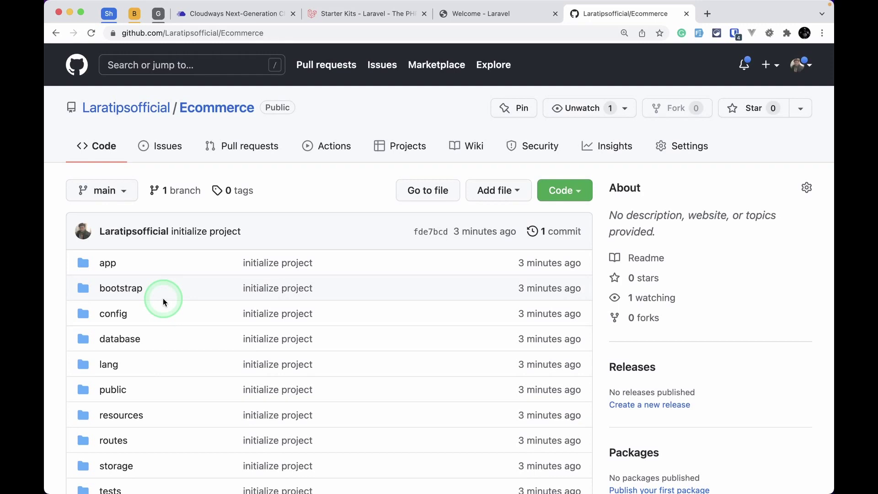
- Switch to the Cloudways platform in the browser and start creating a new managed server
click(237, 15)
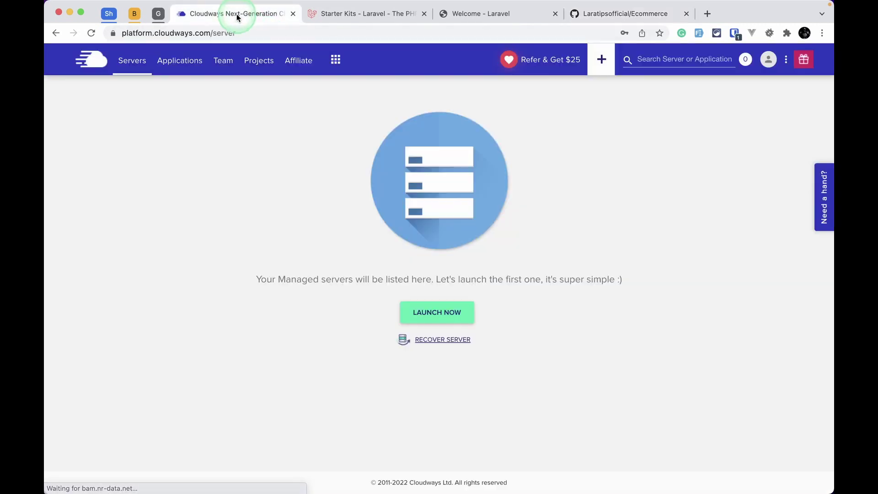
click(122, 33)
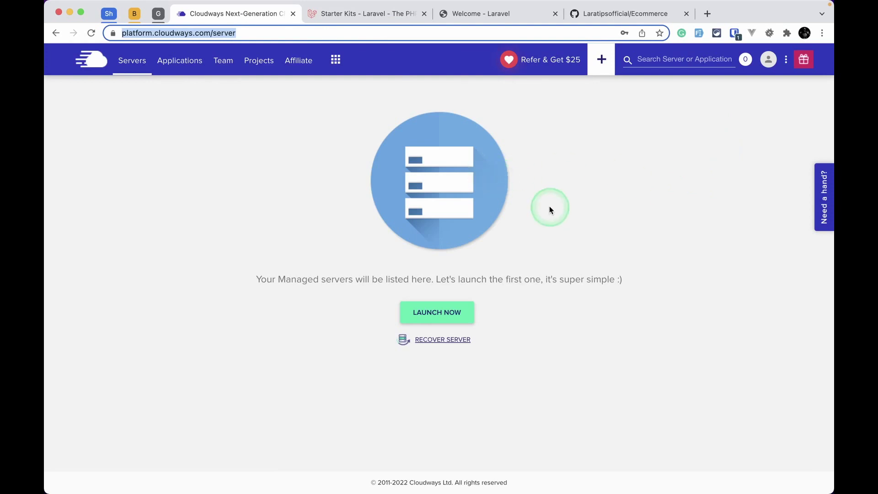
key(super+equal)
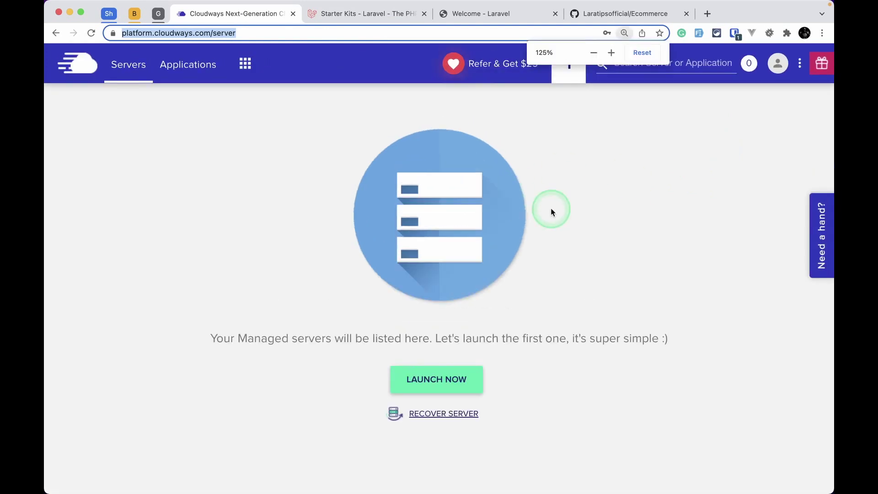
key(super+minus)
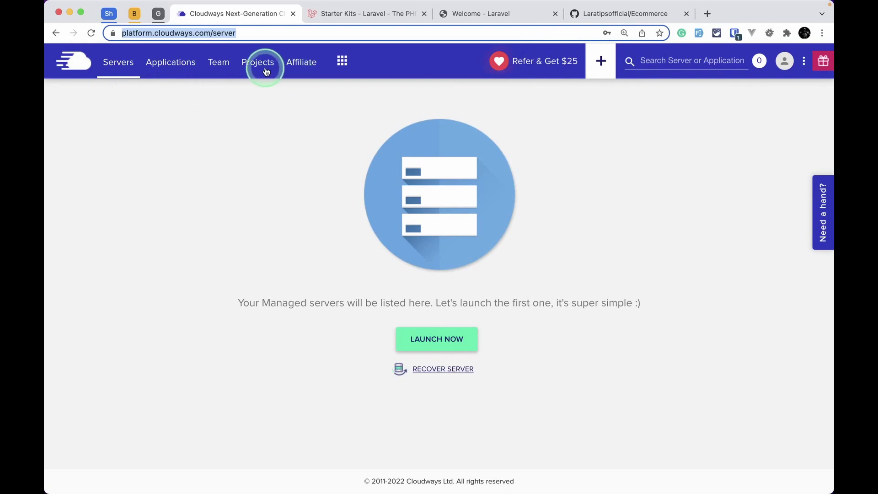
click(448, 346)
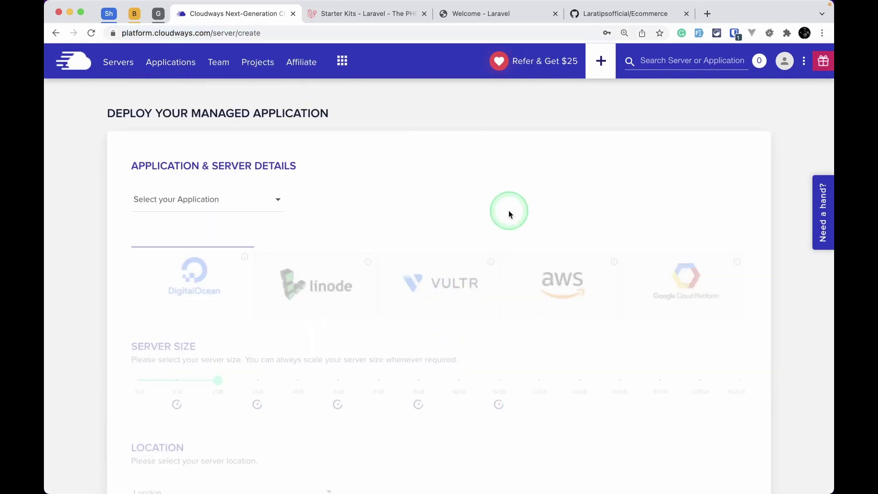
- Select Laravel version 8.26.1 as the application for the new server
scroll(508, 213, down, 1)
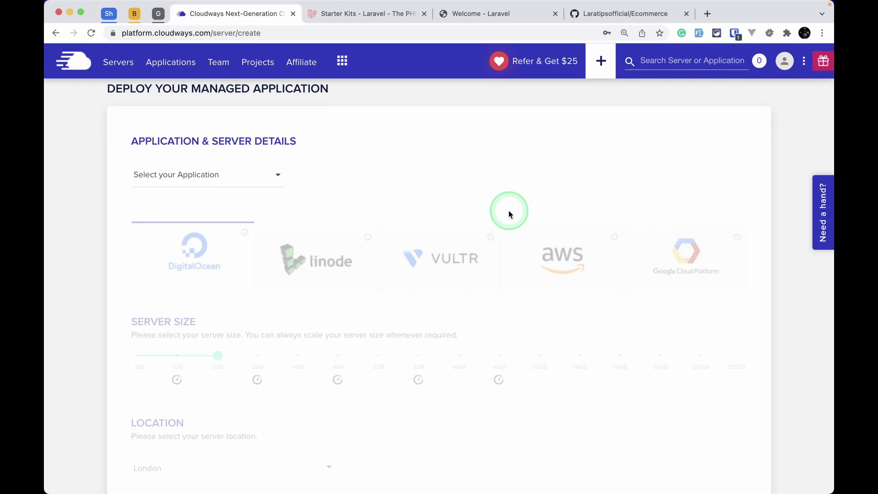
scroll(509, 212, down, 1)
click(185, 146)
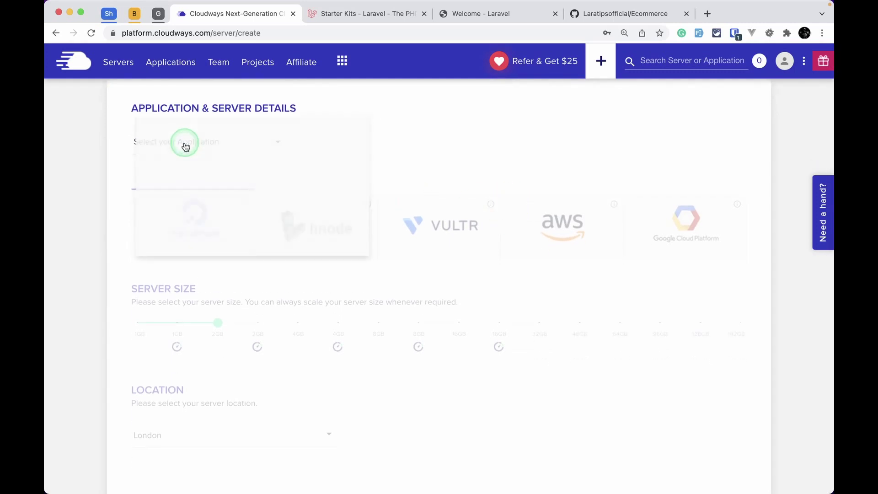
scroll(205, 200, down, 4)
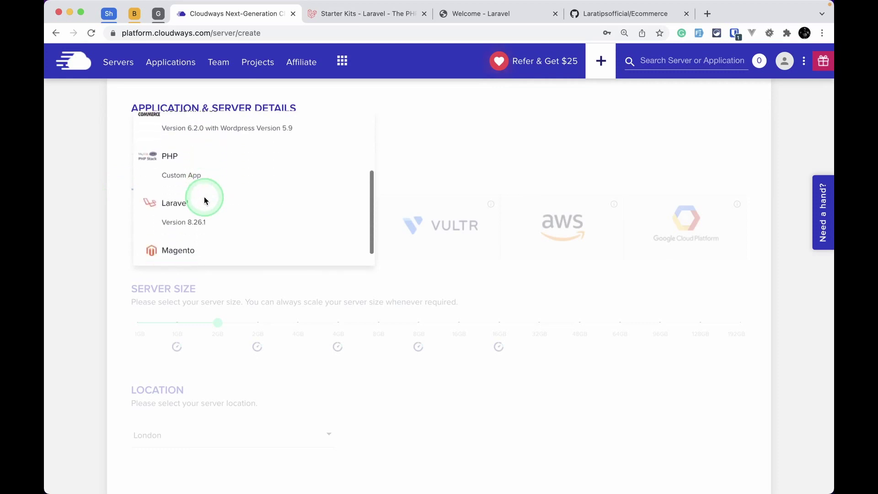
scroll(204, 200, down, 1)
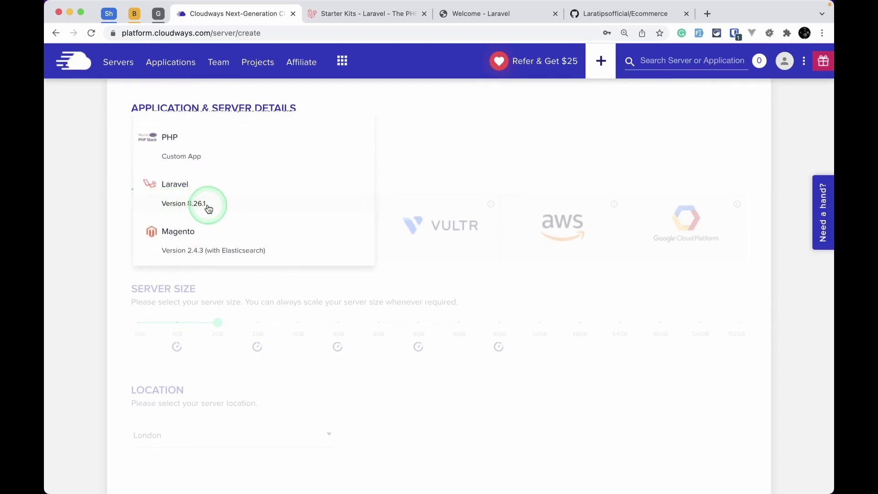
click(209, 209)
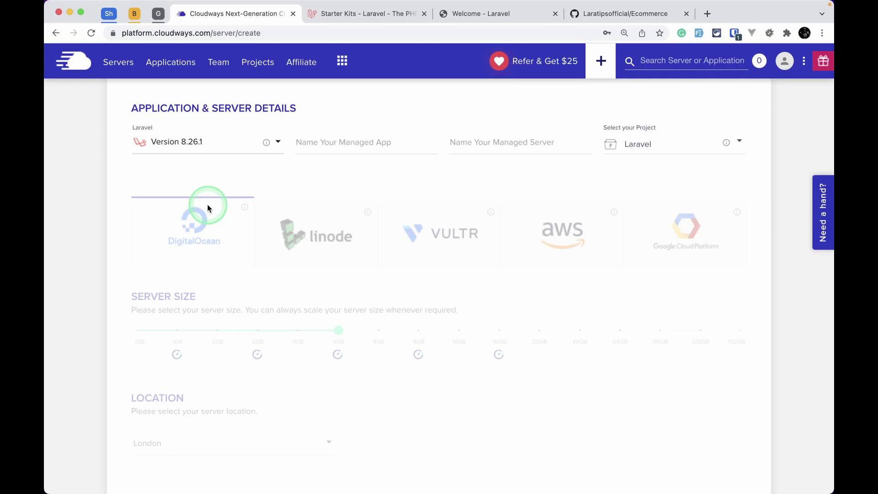
- Switch to the code editor's terminal and check the project's Laravel version with php artisan --version
key(ctrl+Right)
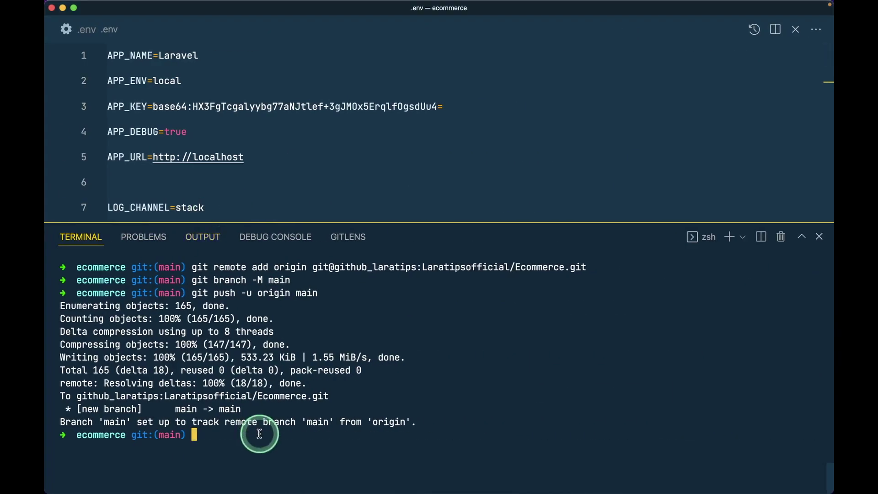
text(php artisan --ve)
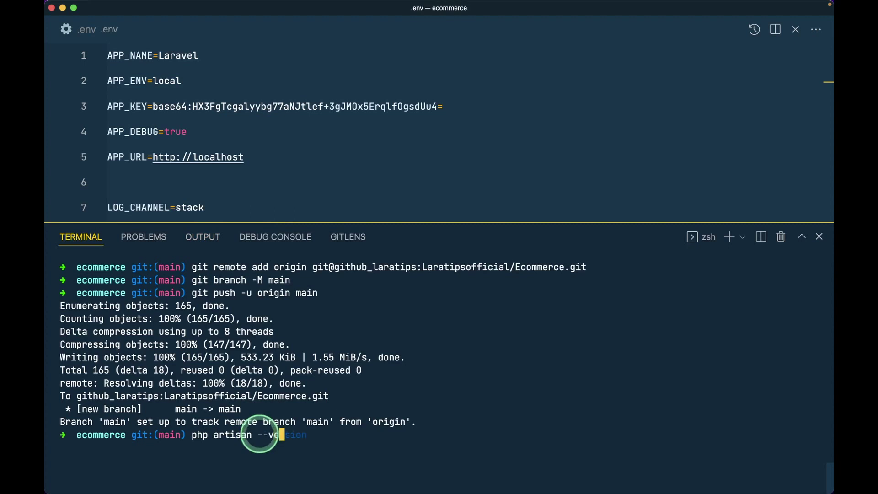
text(rsion)
key(Return)
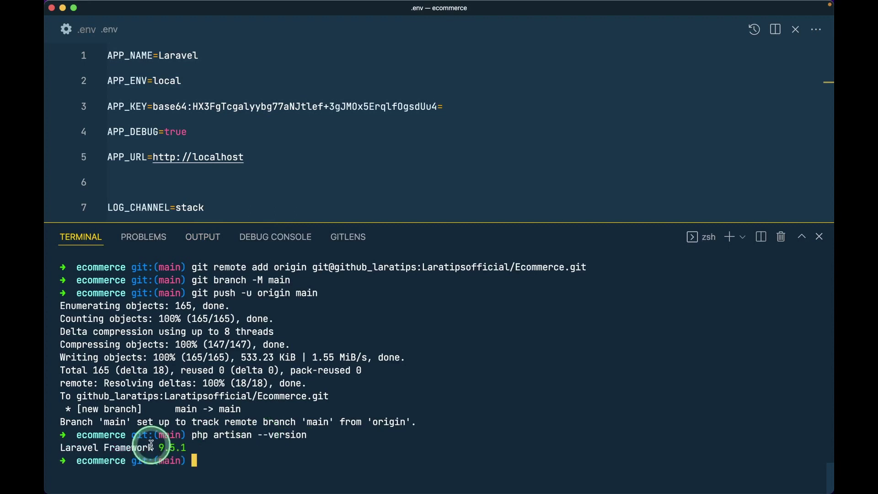
drag(155, 447, 225, 445)
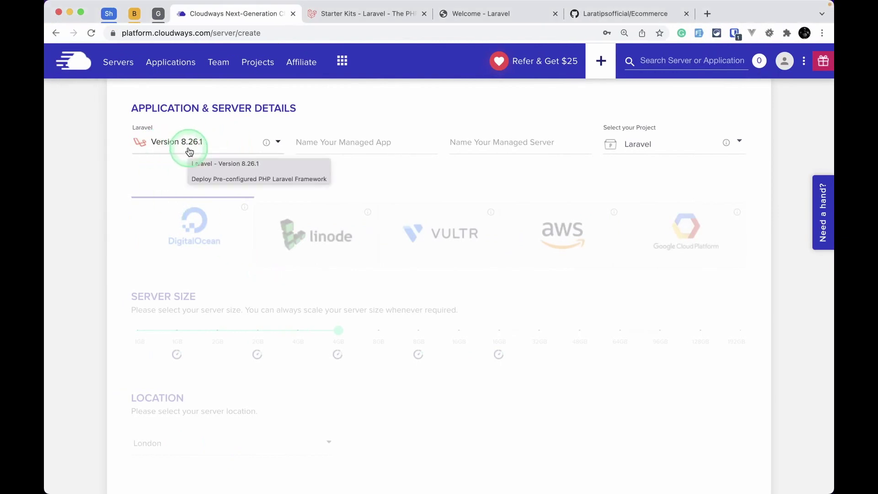
- Back in the Cloudways deployment form, name both the managed app and the managed server Ecommerce
click(366, 143)
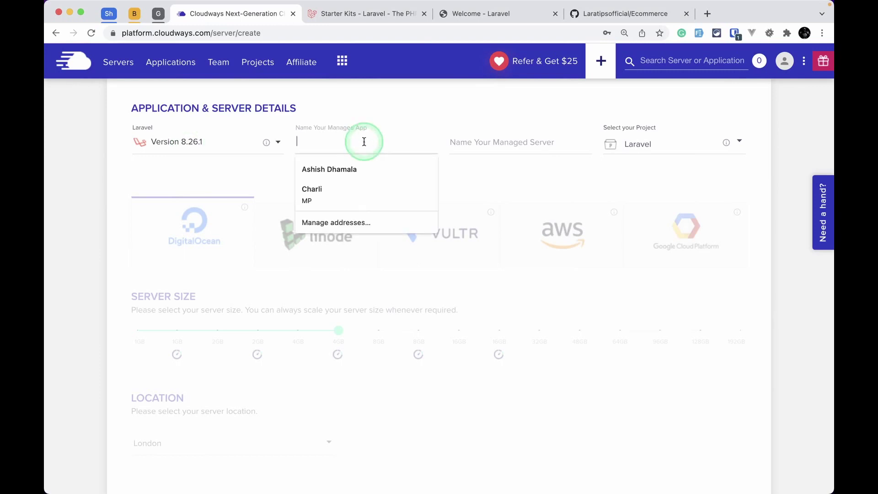
text(Ecommerce)
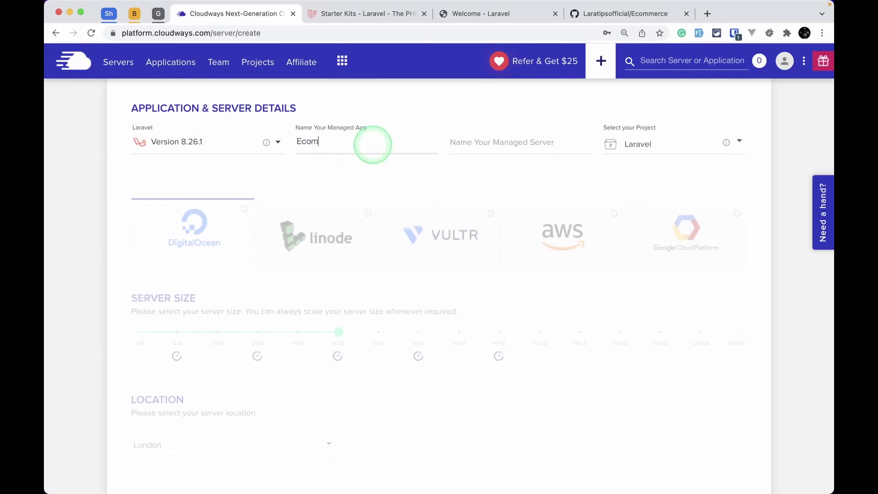
click(509, 145)
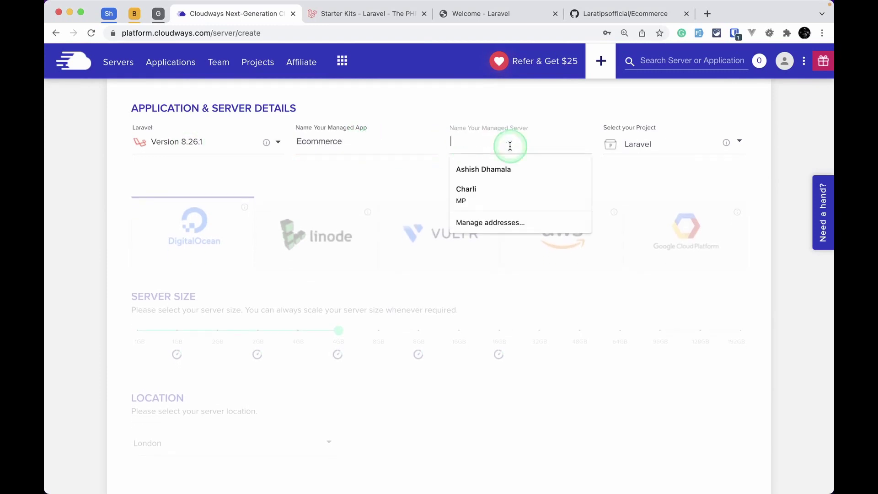
text(Ecommerce)
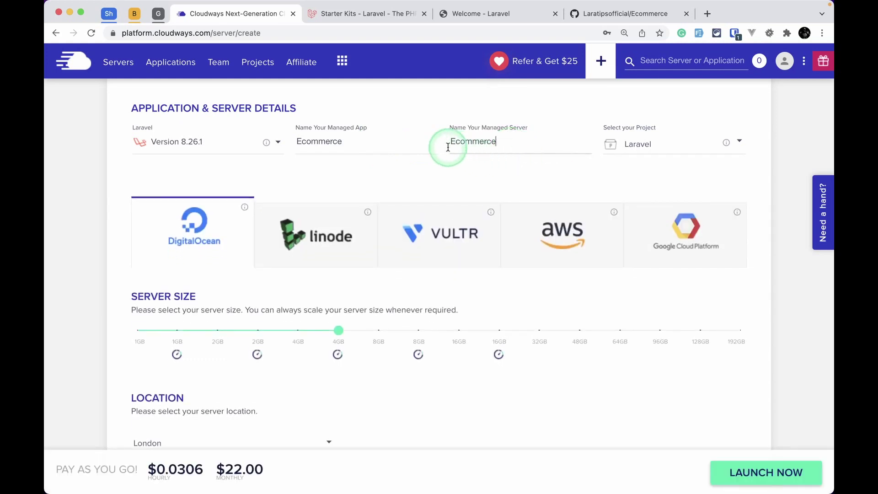
- Set the server location to Bangalore, keeping DigitalOcean with 4GB, and launch the server
scroll(549, 137, down, 1)
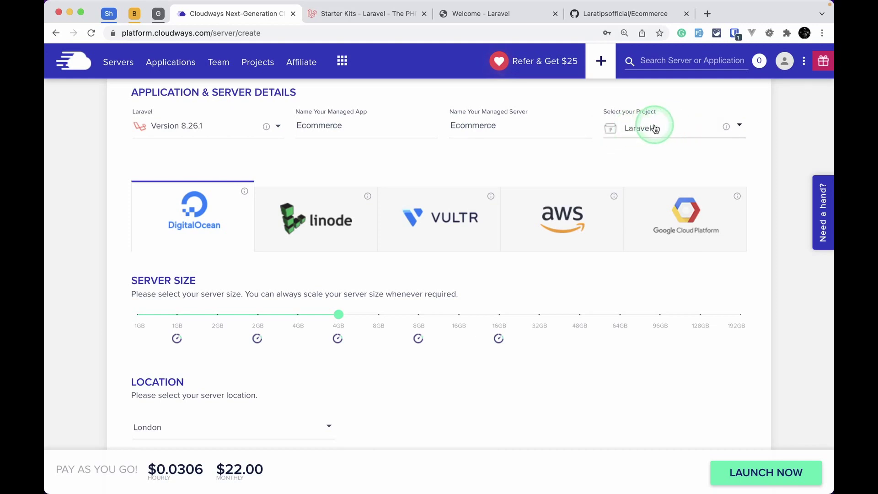
scroll(558, 146, down, 2)
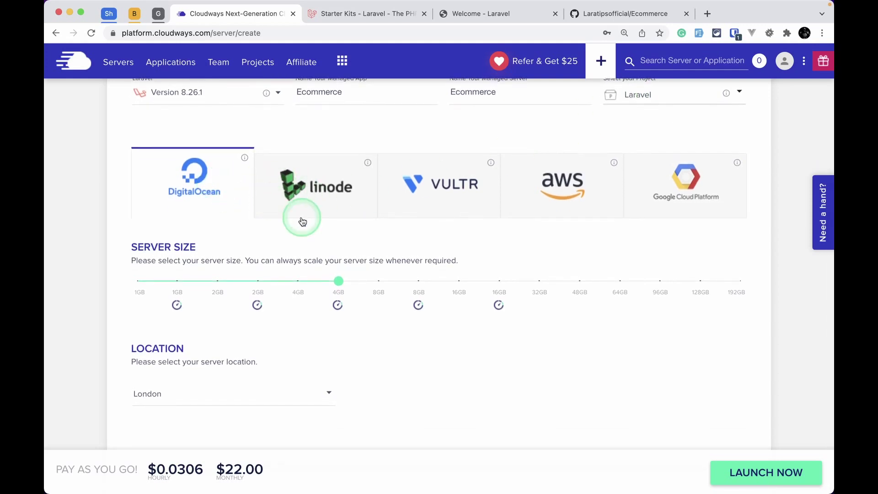
scroll(377, 334, down, 1)
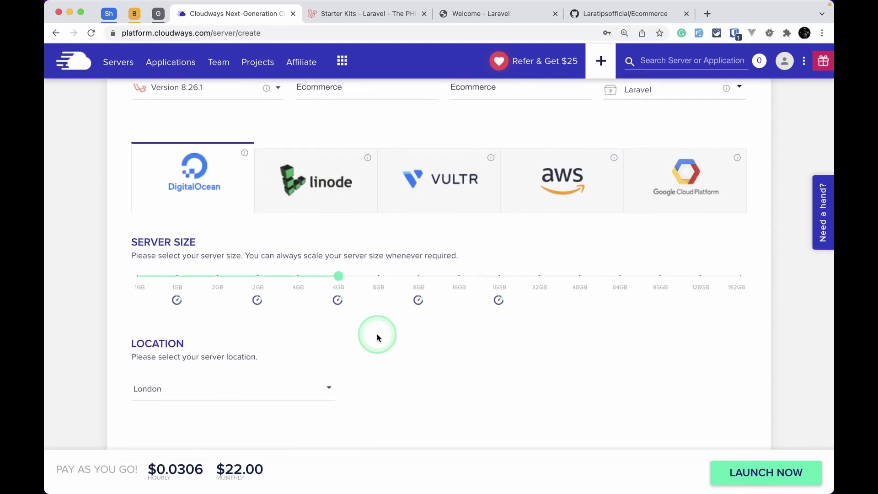
click(234, 393)
scroll(220, 407, down, 2)
scroll(209, 417, down, 1)
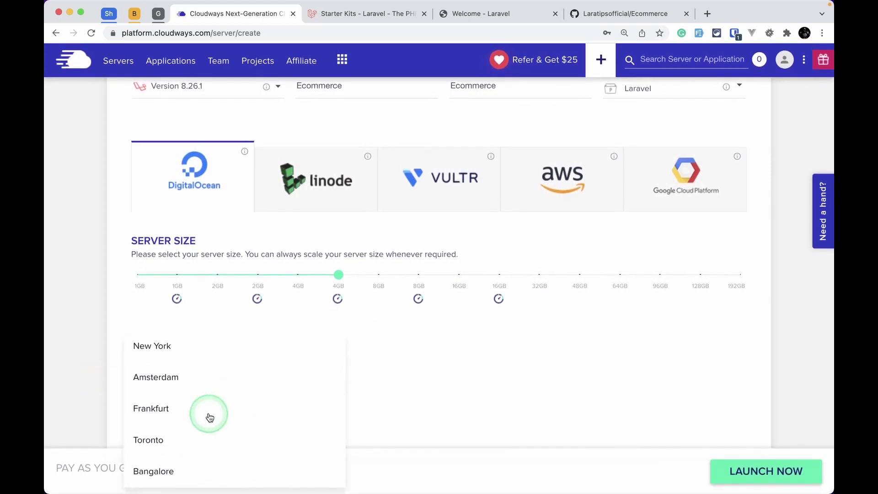
click(194, 475)
click(417, 405)
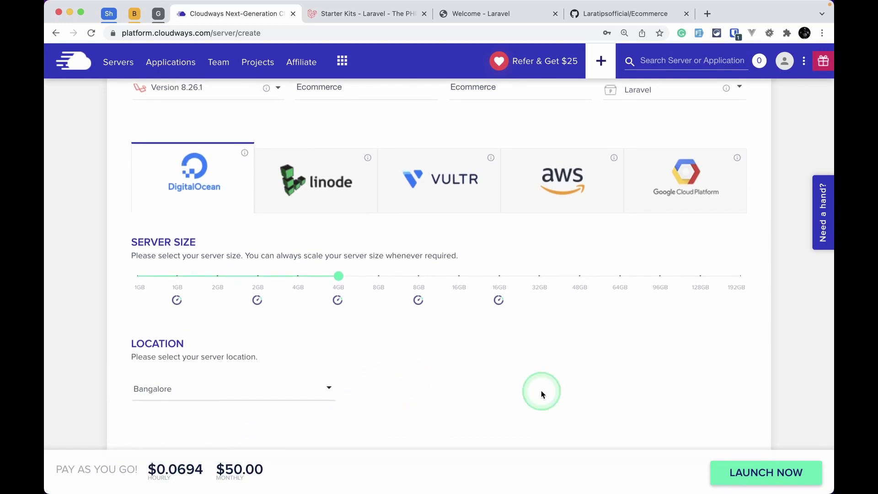
click(769, 474)
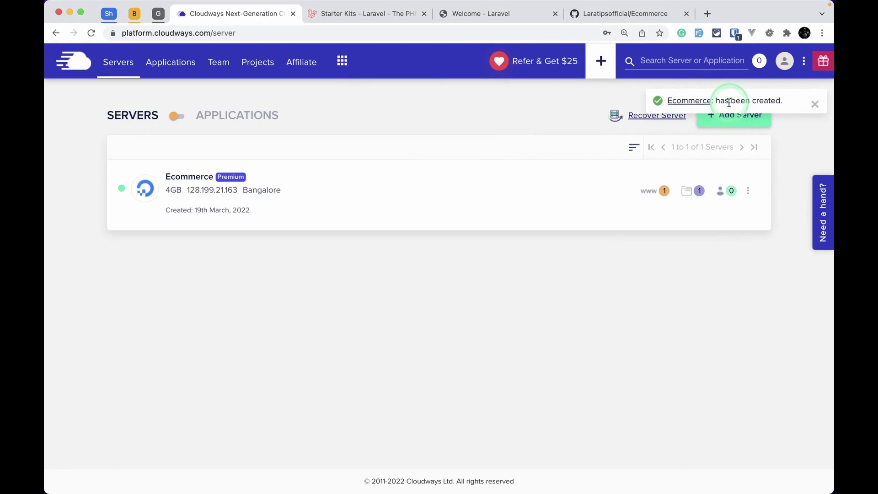
click(815, 103)
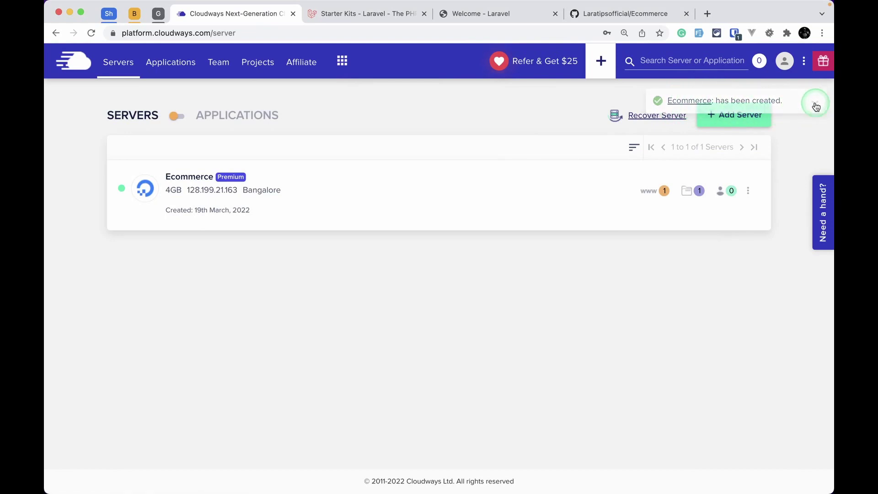
- Look over the Ecommerce server's master credentials and the account's list of applications
click(188, 179)
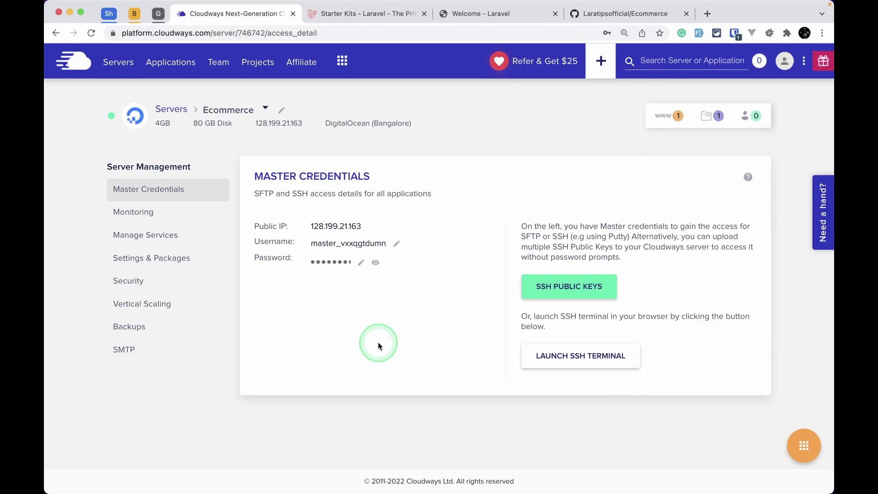
click(172, 62)
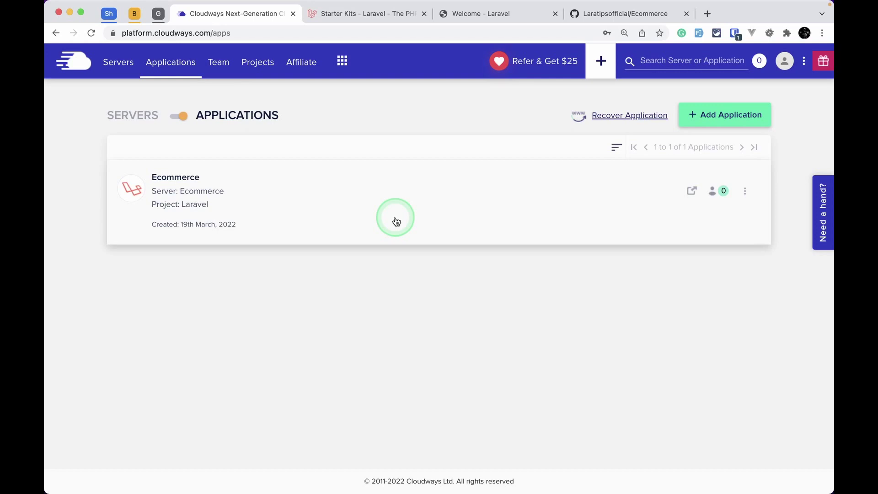
- Return to the Ecommerce server's master credentials and view the form for adding SSH public keys, leaving it empty
click(118, 59)
click(195, 173)
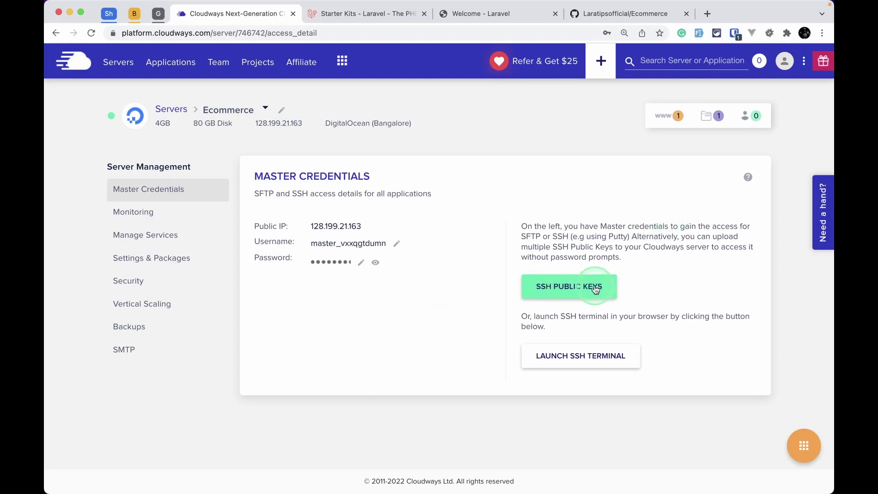
click(569, 288)
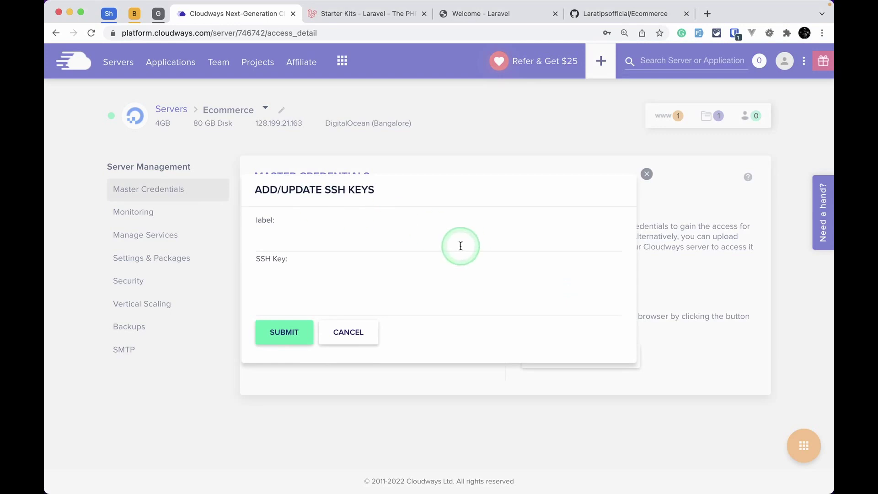
click(647, 174)
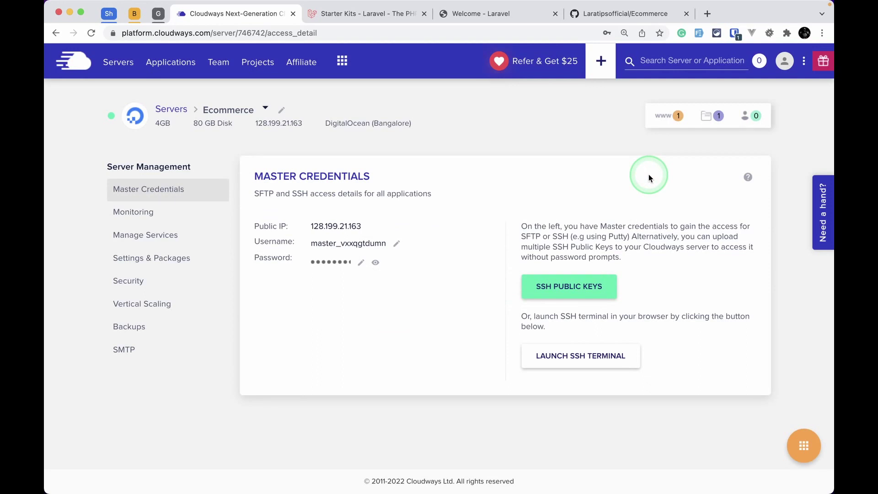
- Switch to the standalone terminal window in the .ssh folder and print its path with pwd
key(ctrl+Right)
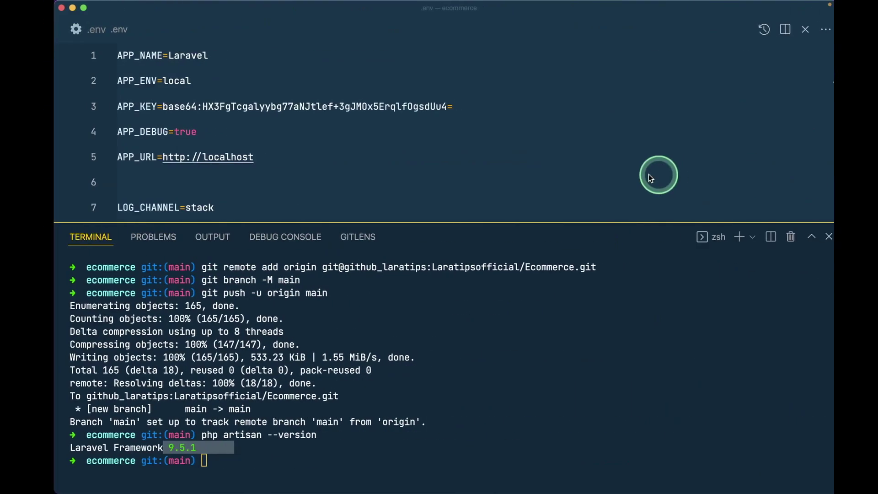
key(ctrl+Up)
click(265, 393)
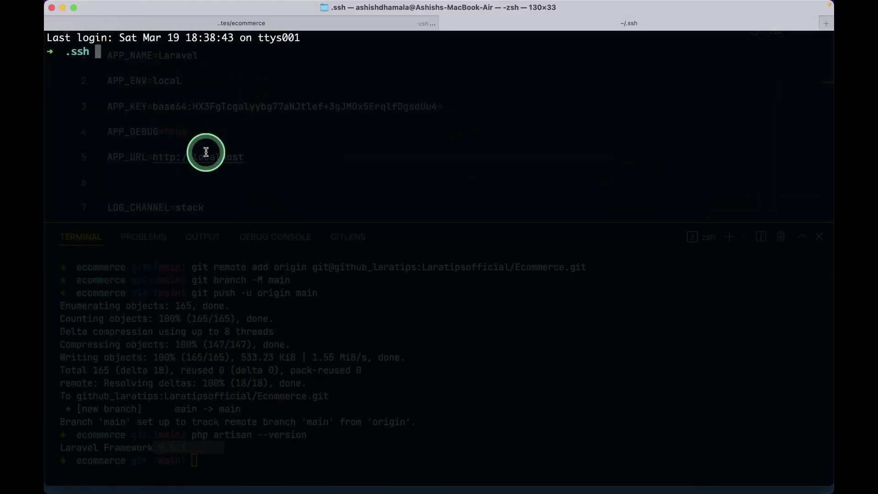
text(pwd)
key(Return)
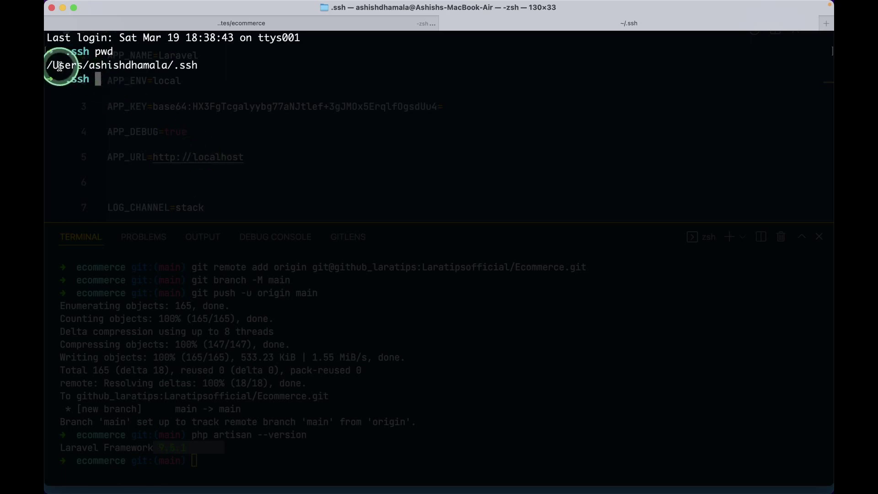
drag(59, 66, 198, 66)
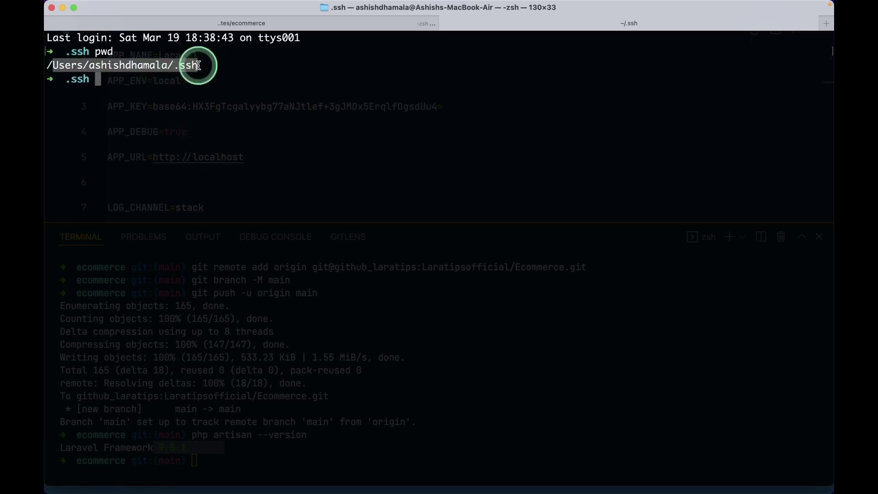
click(234, 131)
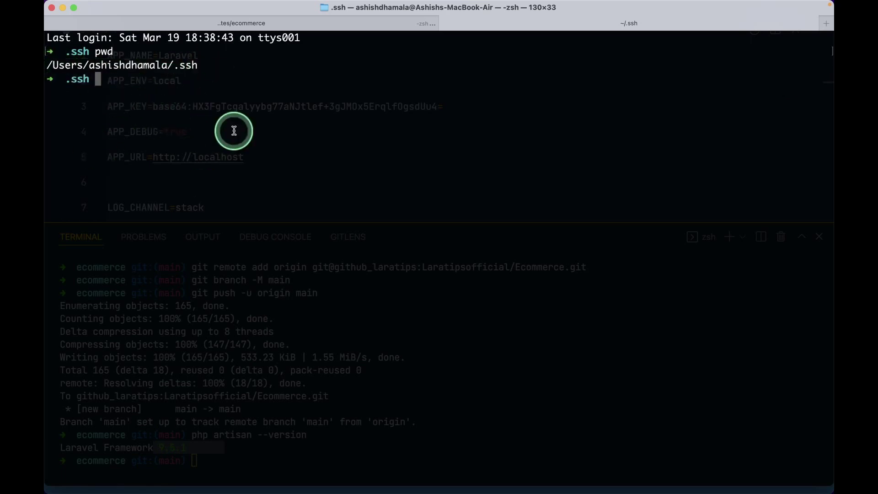
- Go to the home directory with cd, and change back into the SSH folder with cd ~/.ssh
text(cd)
key(Return)
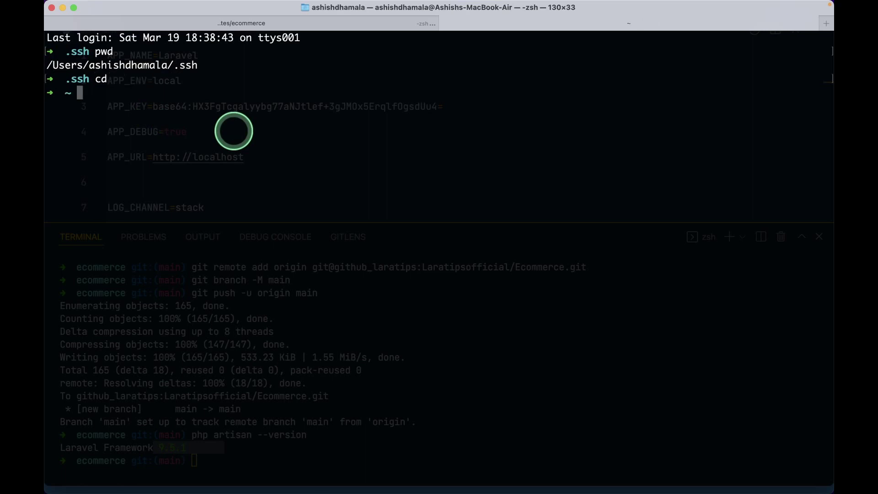
triple_click(61, 92)
click(243, 130)
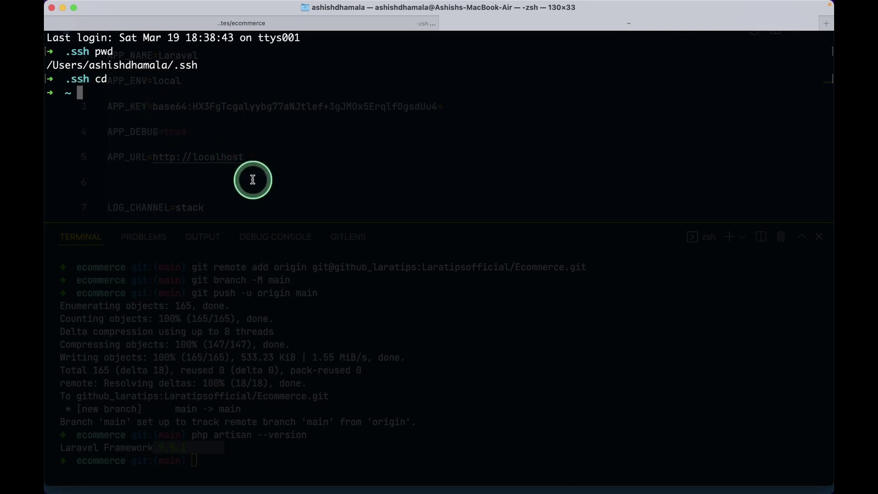
text(cd ~/.ssh)
key(Right)
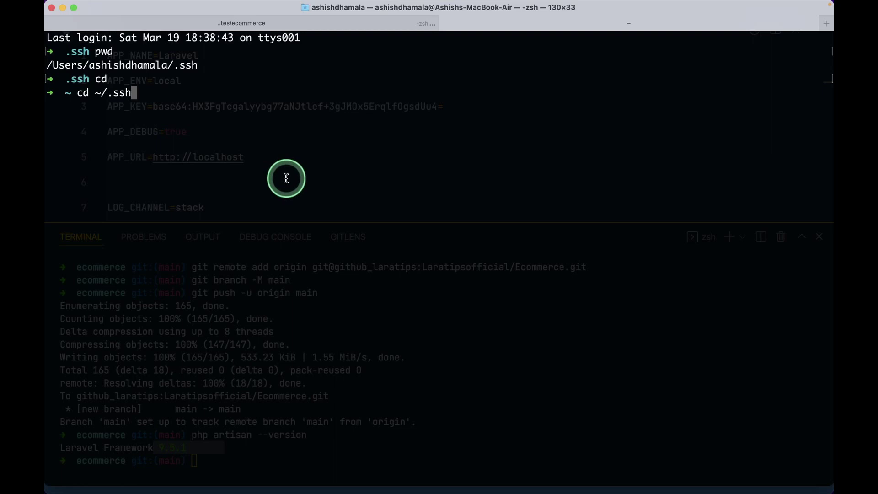
drag(101, 94, 130, 96)
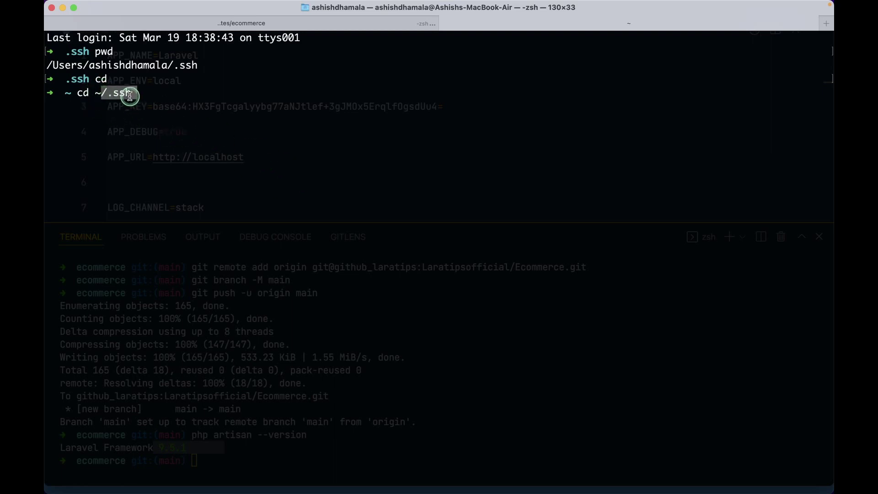
click(160, 98)
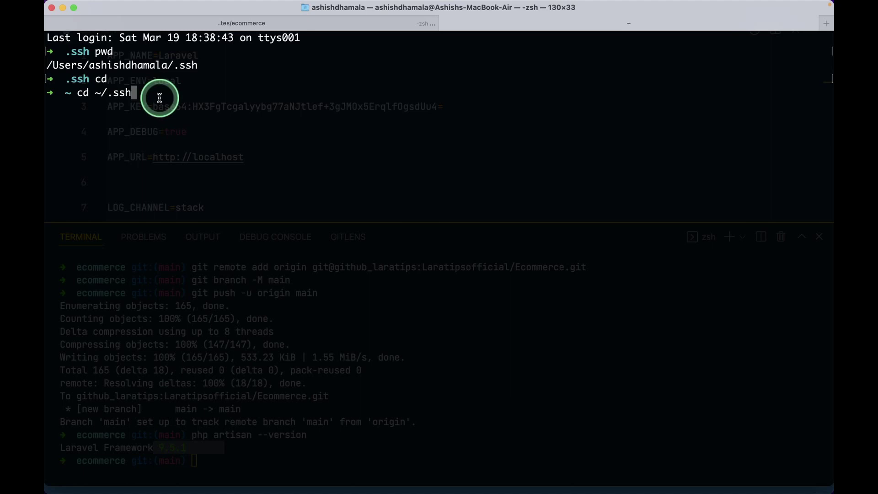
drag(78, 93, 135, 93)
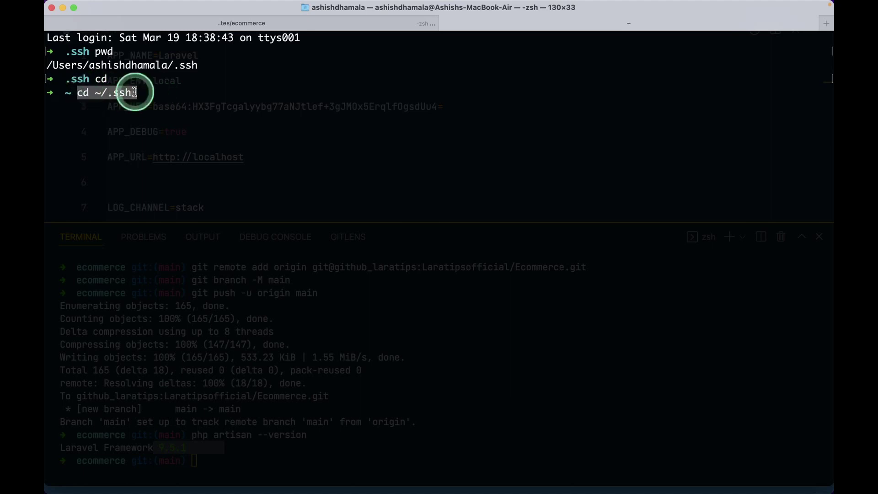
click(160, 91)
key(Return)
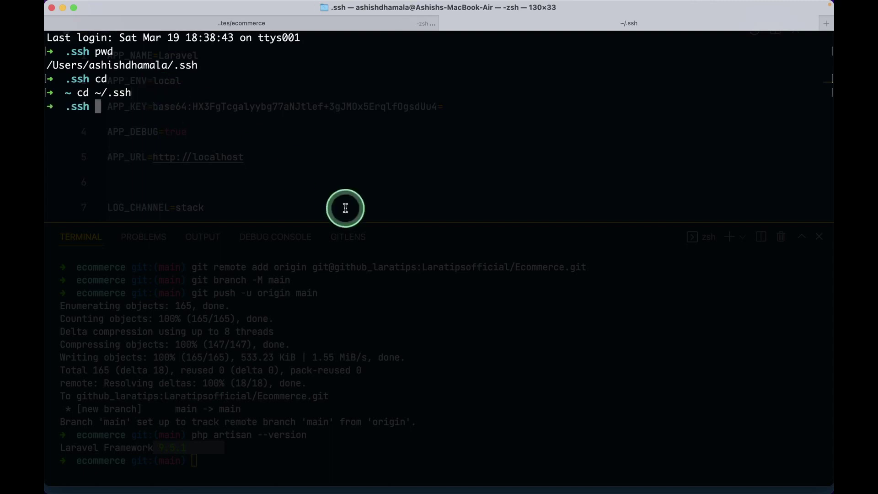
- Generate an SSH key pair with ssh-keygen, saving it under the file name cloudways with an empty passphrase
text(ssh)
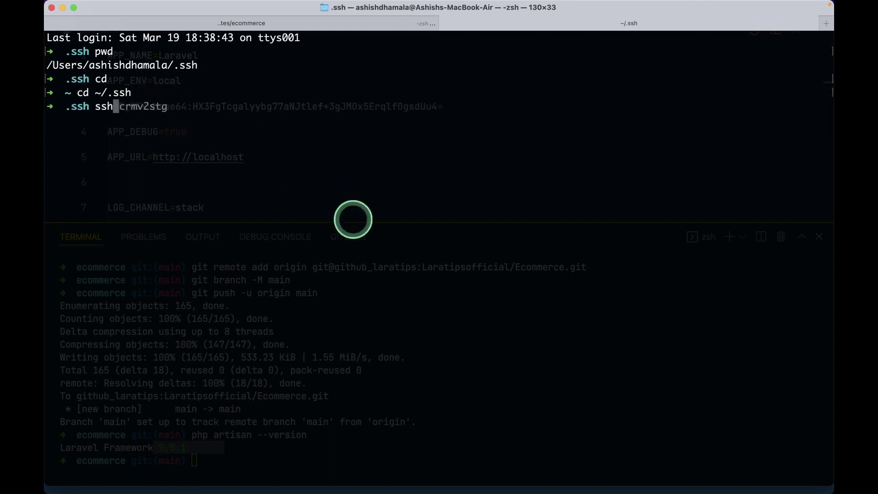
text(-keygen)
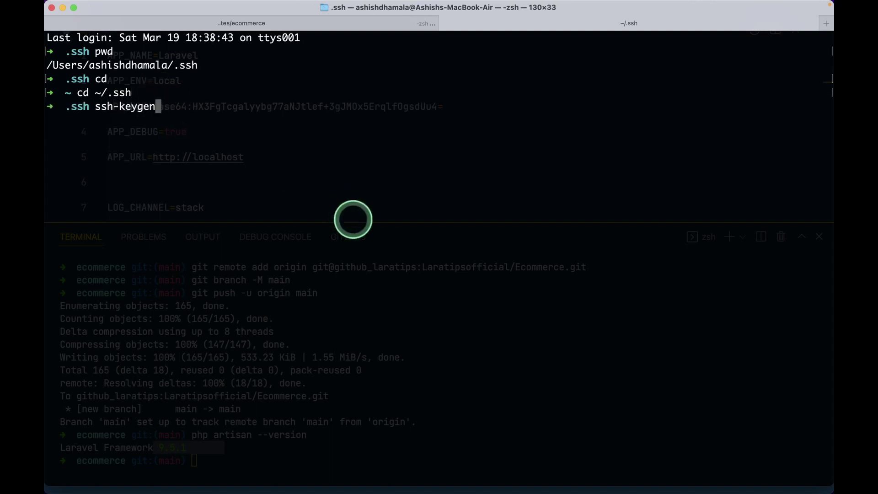
key(Return)
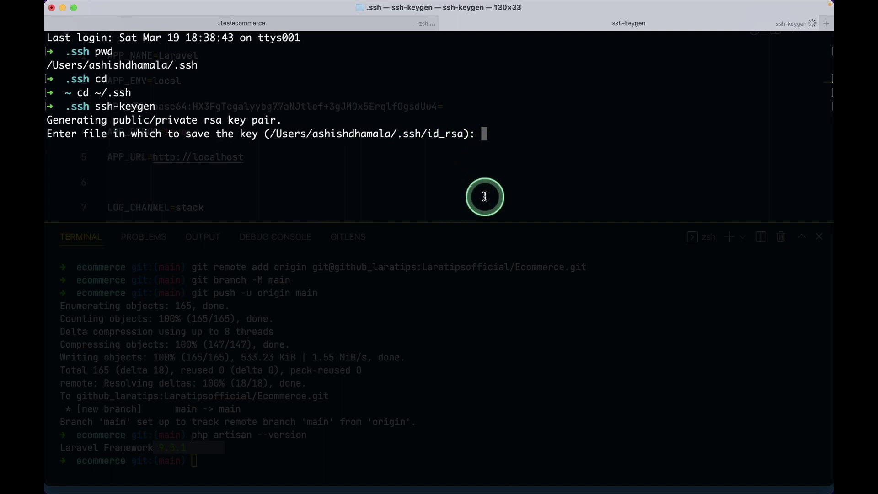
text(cloudways)
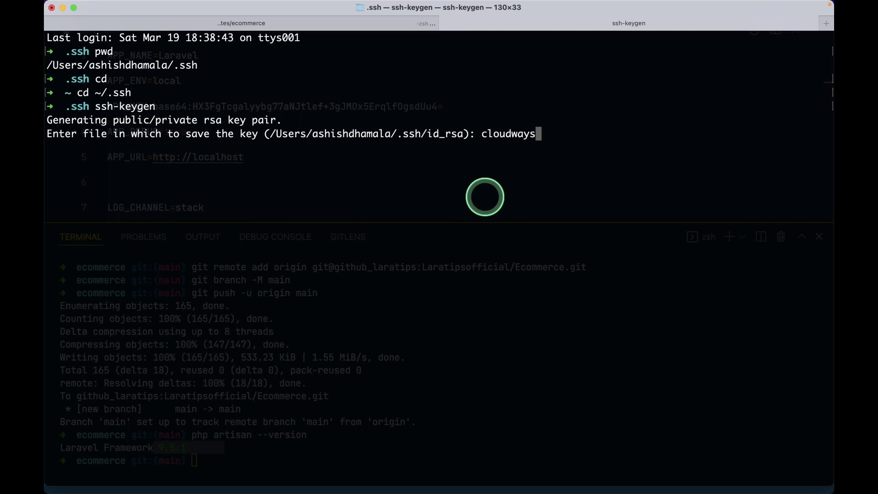
key(Return)
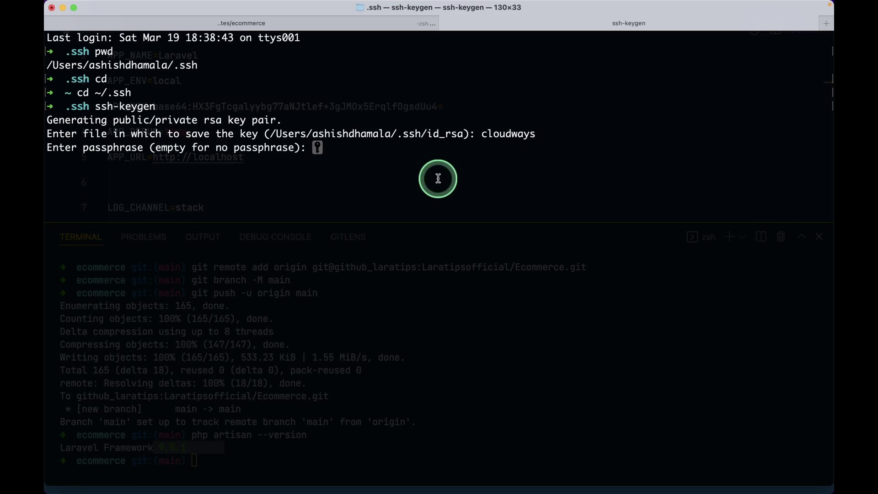
key(Return)
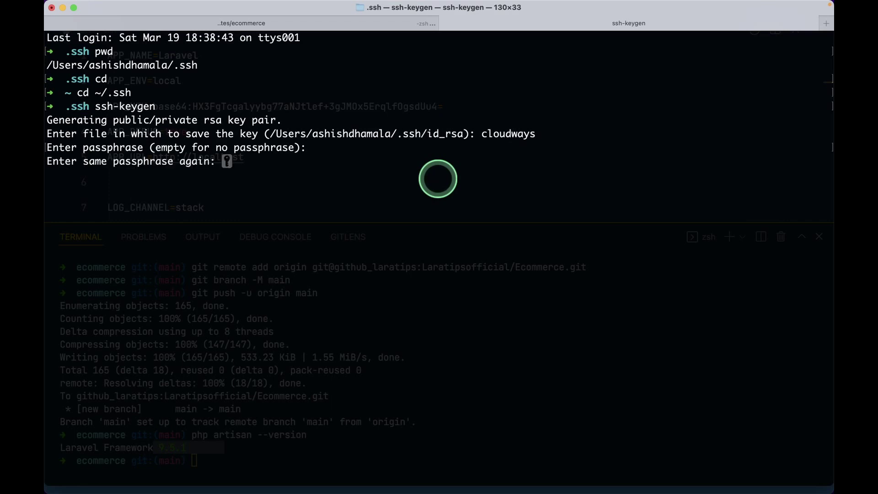
key(Return)
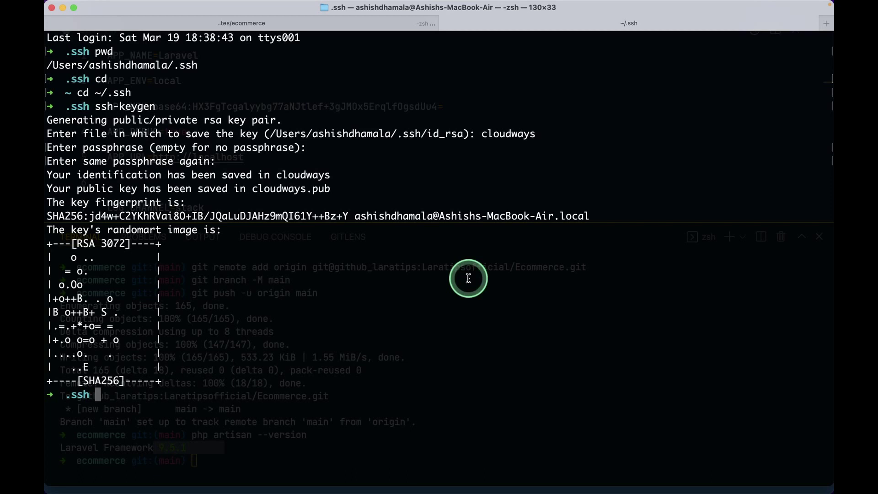
- List the key files in the .ssh folder using ll | grep cloudways and examine the private and public key entries
text(ll | grep )
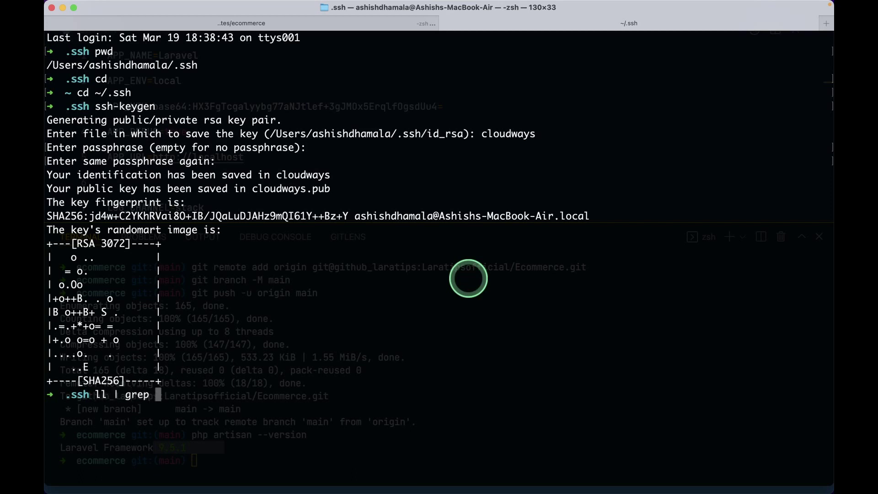
text(cloudays)
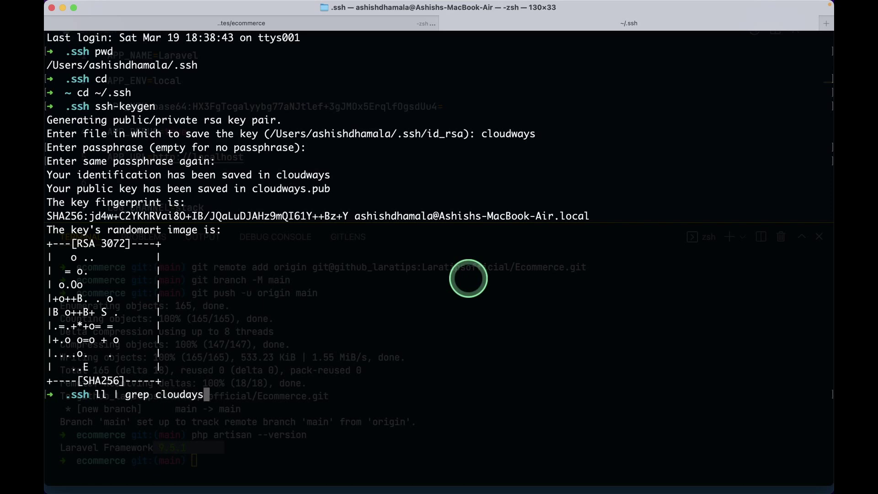
key(Return)
key(Up)
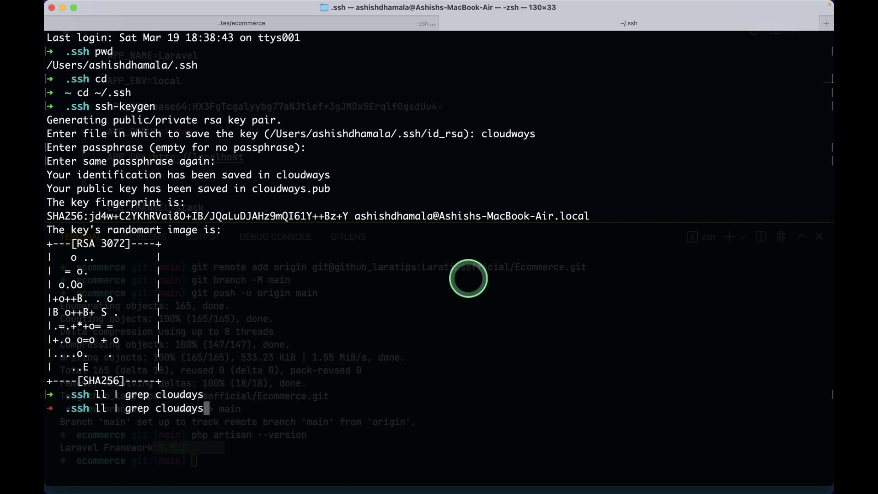
key(Left)
key(Left)
key(Left)
key(Left)
key(Left)
key(Left)
key(Right)
key(Right)
key(Right)
text(w)
key(Return)
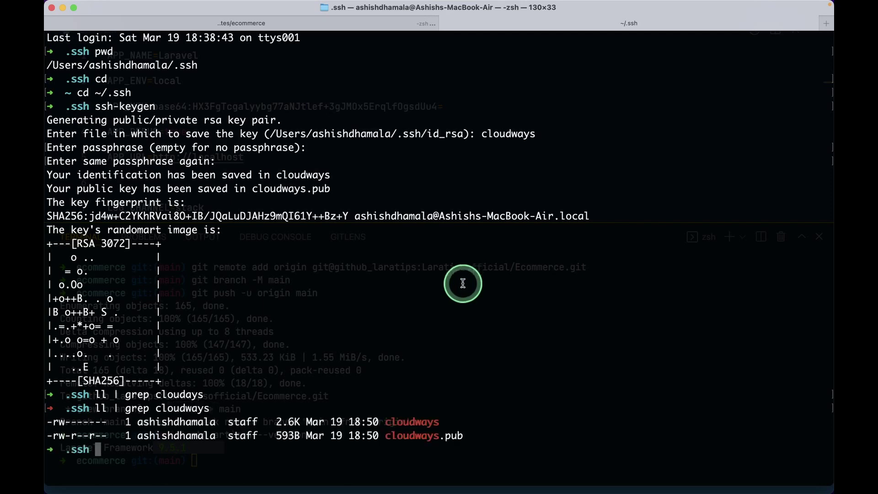
drag(48, 421, 462, 440)
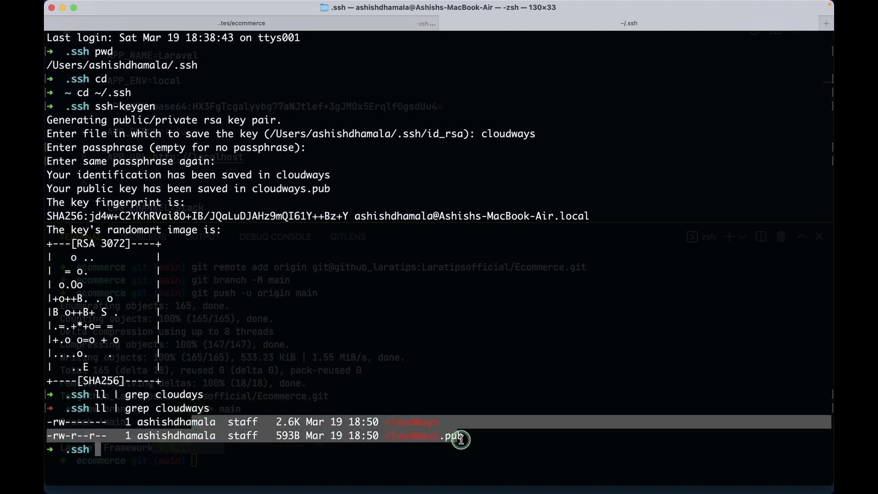
click(385, 442)
drag(381, 435, 515, 433)
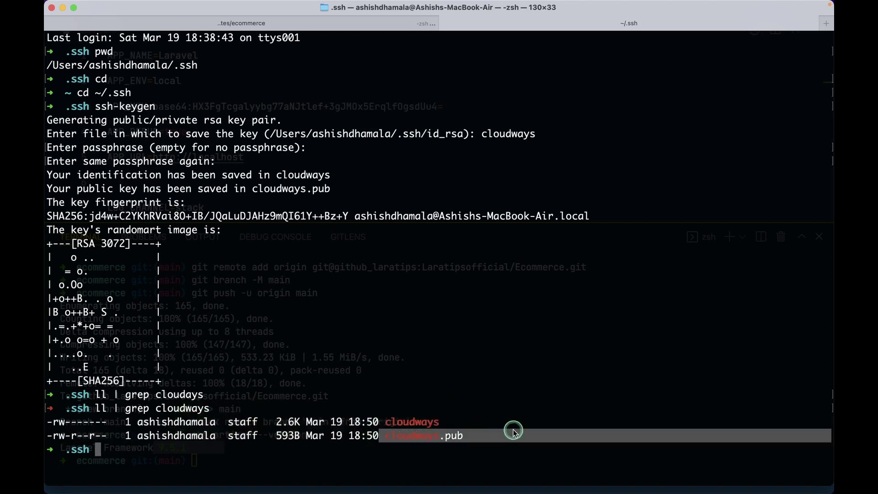
drag(396, 426, 439, 428)
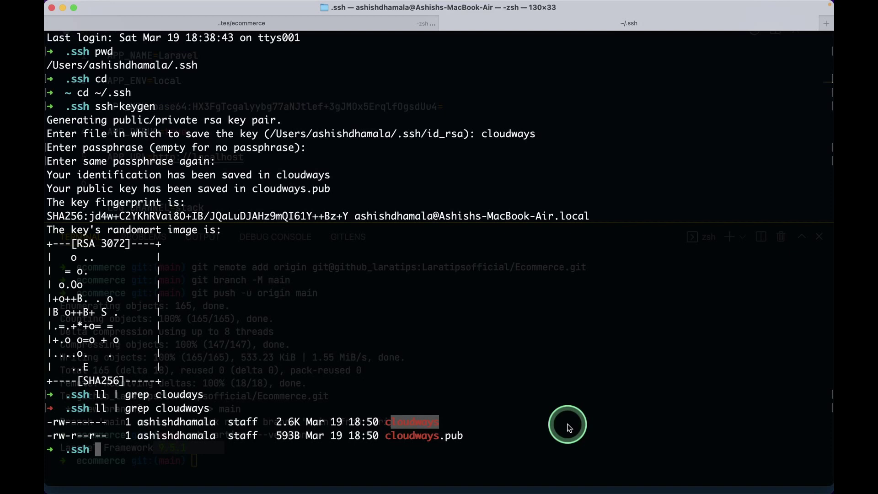
- Switch to the Cloudways page in the browser, open the form for adding an SSH public key, and label it Laratips
key(super+Tab)
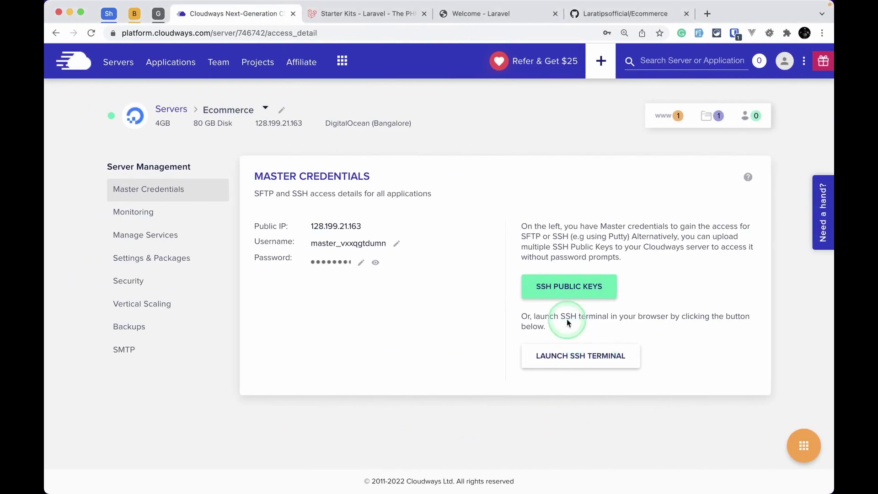
click(583, 291)
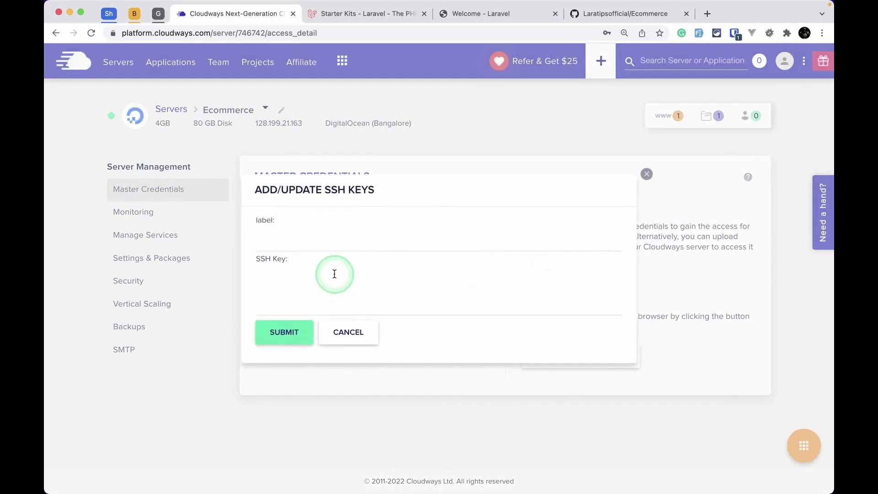
click(301, 240)
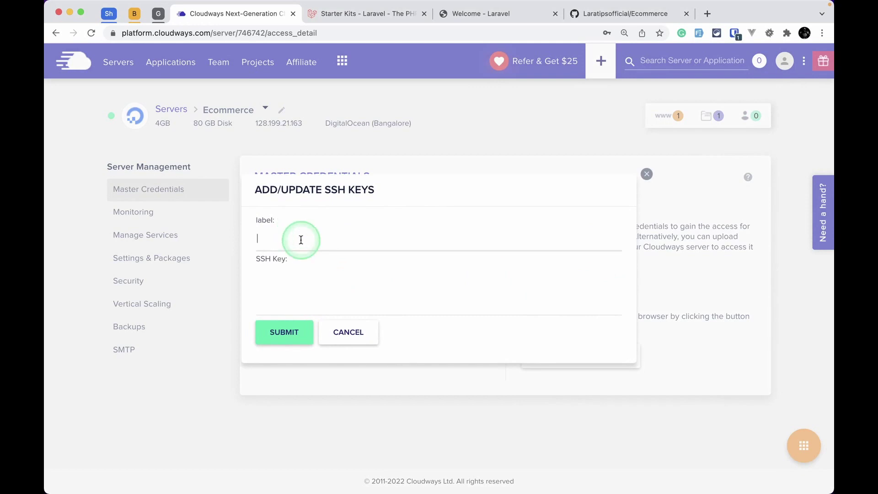
text(Laratips)
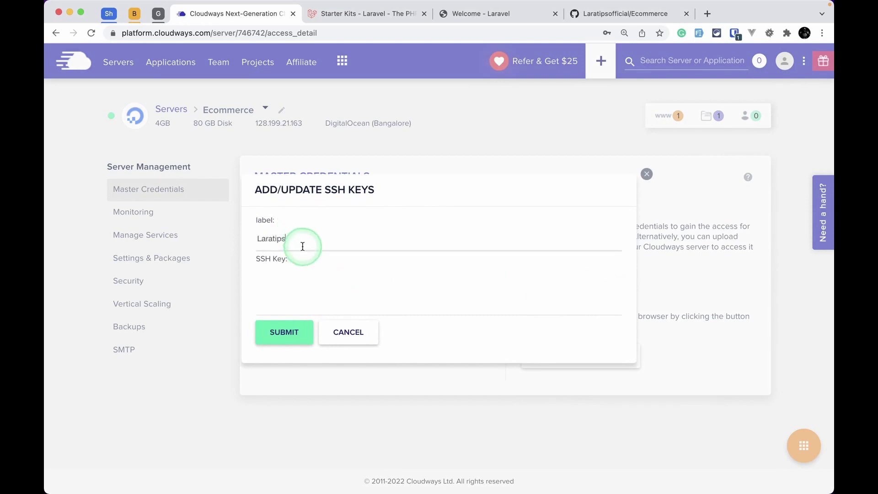
click(326, 296)
- Switch to the terminal and print the public key with cat cloudways.pub
key(super+Tab)
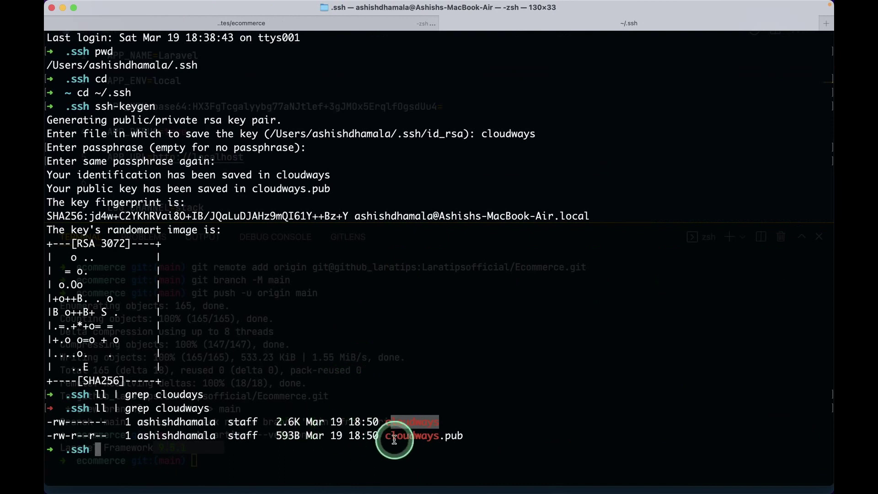
drag(385, 438, 468, 440)
key(super+c)
text(cat)
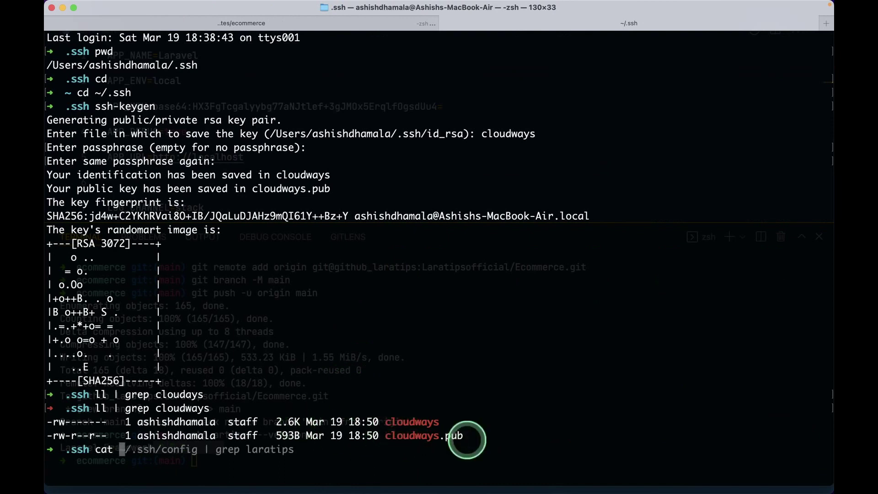
key(super+v)
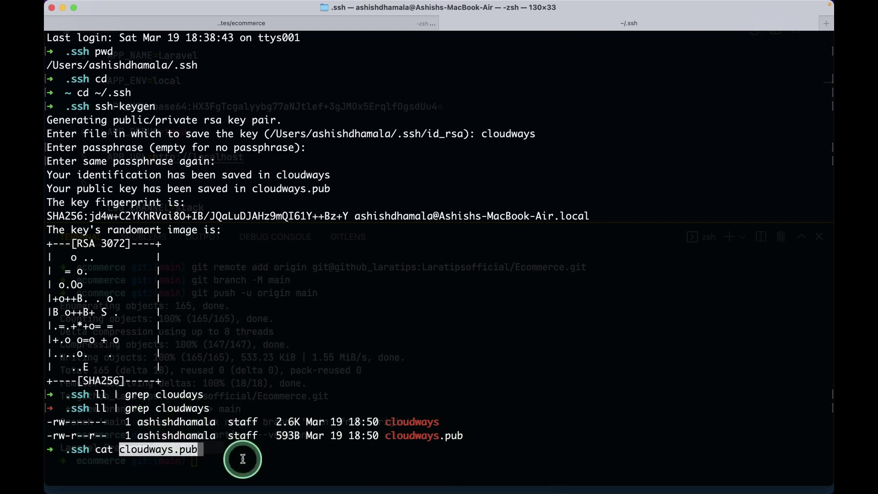
key(Return)
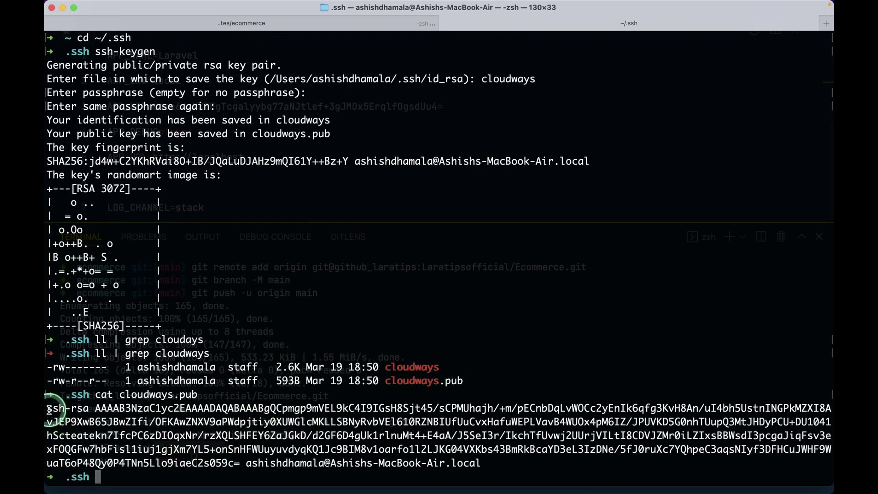
- Copy the complete public key from the terminal into the SSH key field of the Cloudways form and submit it
drag(49, 411, 480, 463)
key(super+c)
key(super+Tab)
click(349, 287)
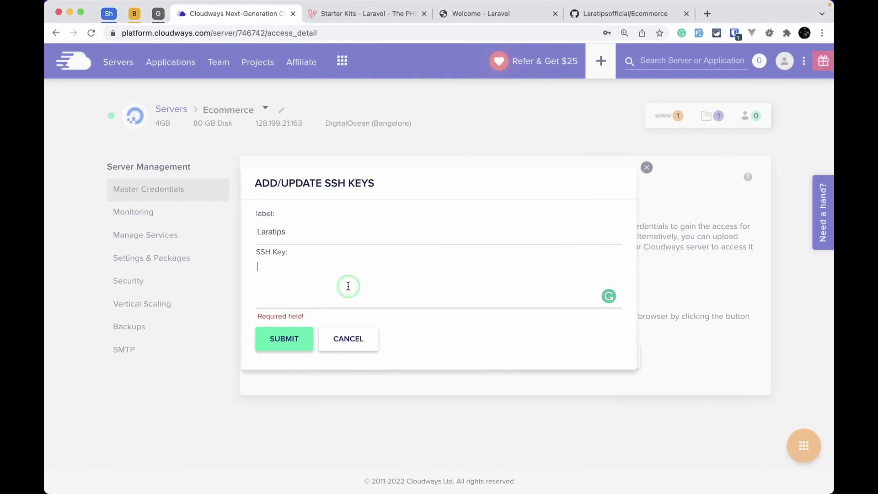
key(super+v)
click(289, 338)
click(284, 332)
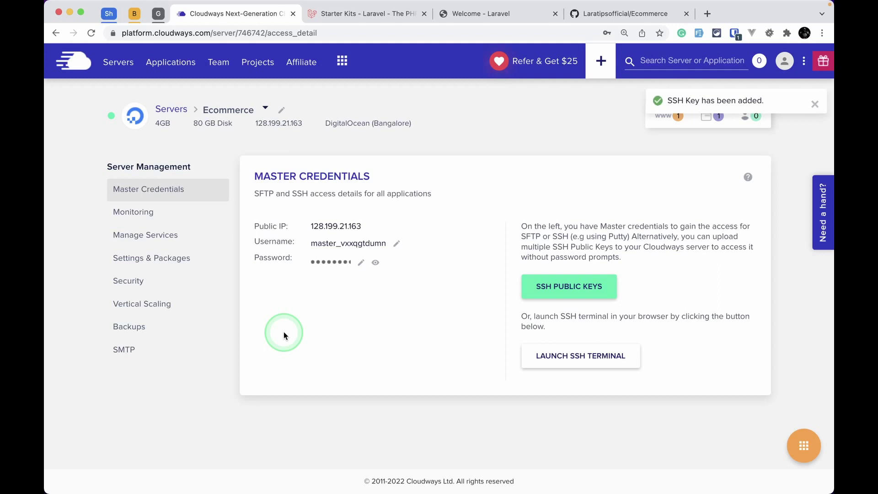
- Return to the terminal and review the default key file name id_rsa against the chosen name cloudways in the ssh-keygen output
key(ctrl+Right)
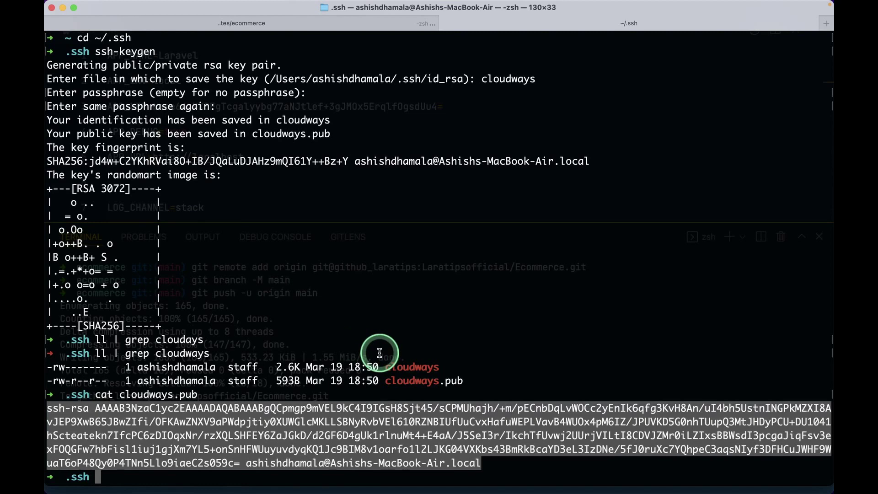
click(445, 372)
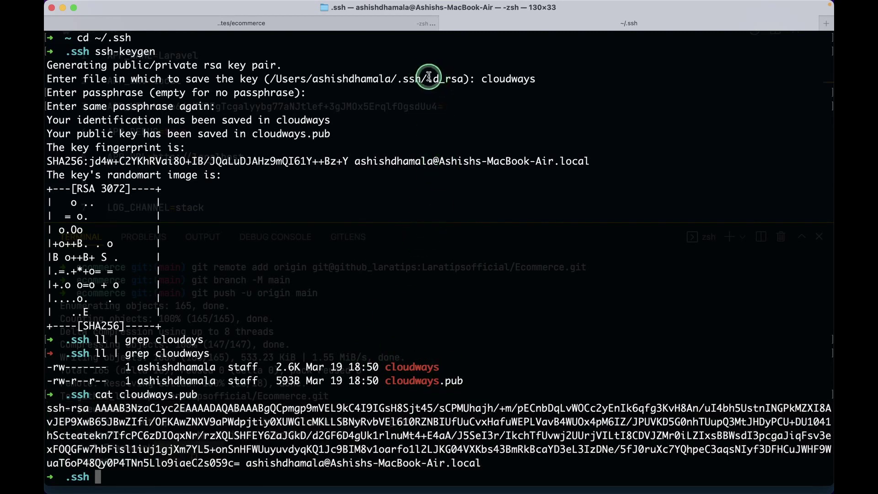
drag(427, 79, 462, 78)
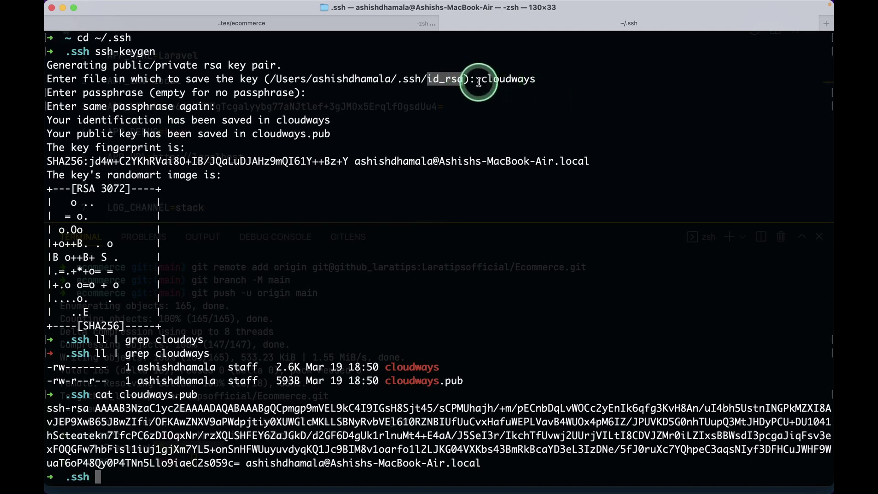
drag(477, 79, 533, 80)
click(344, 307)
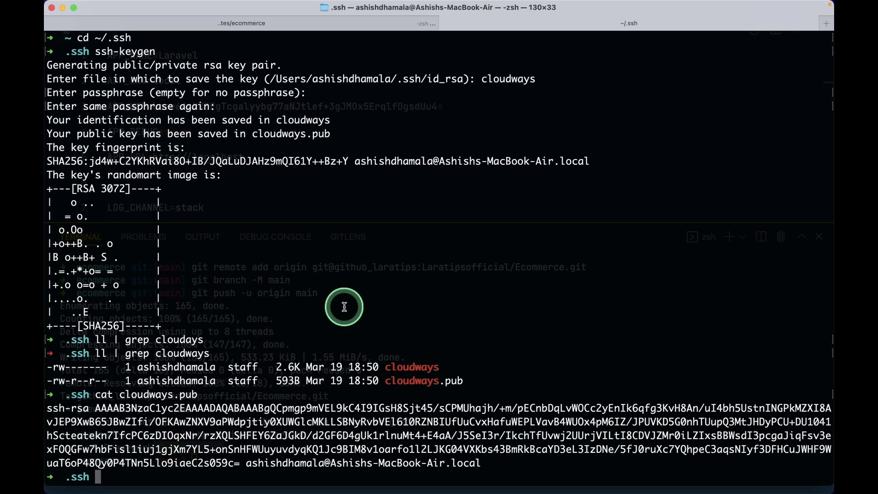
- Run touch confing in the .ssh folder and open the SSH config file in vi
text(touch con)
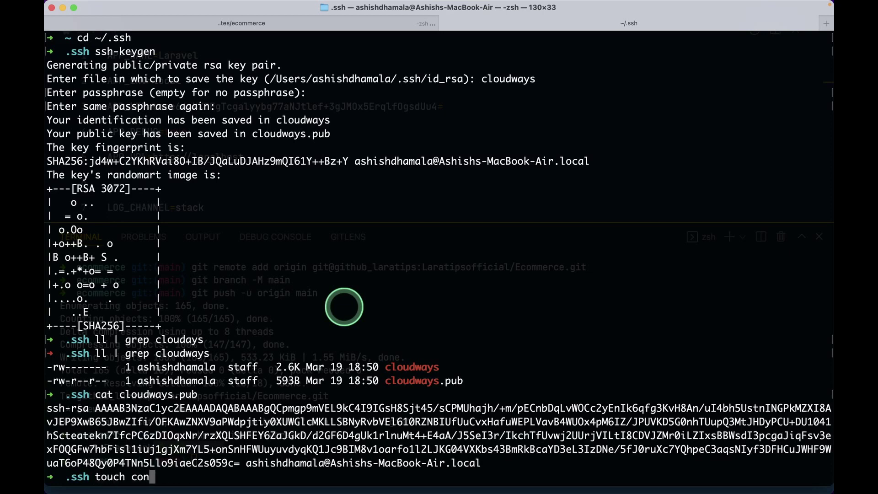
text(fing)
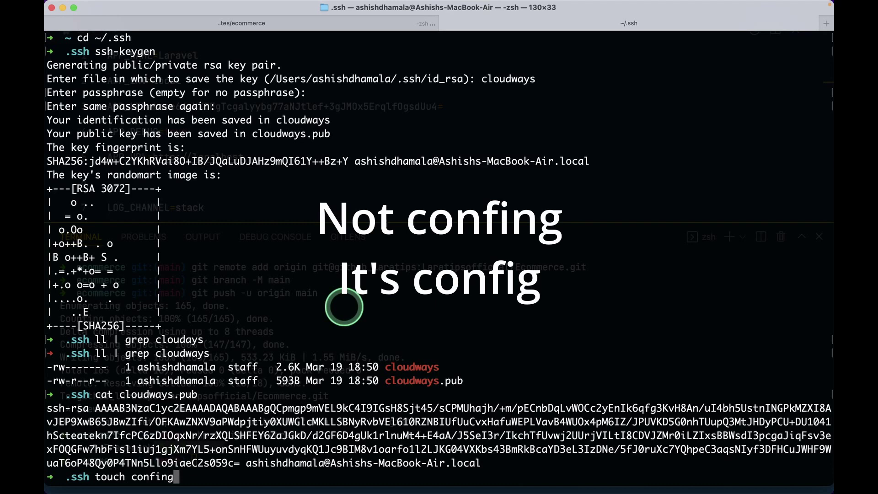
key(Return)
text(vi c)
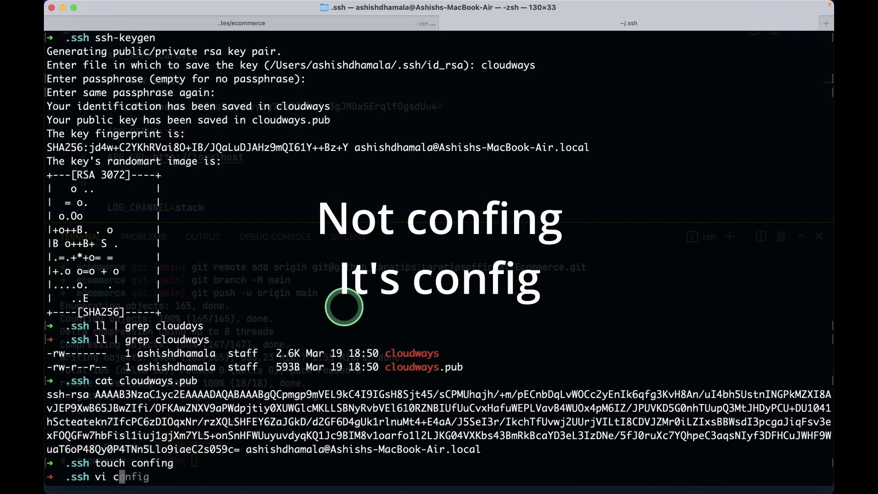
text(onfig)
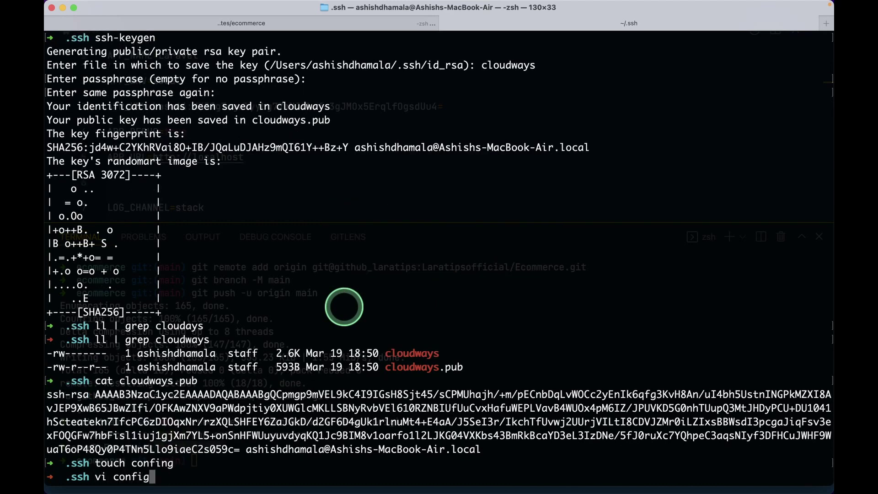
key(Return)
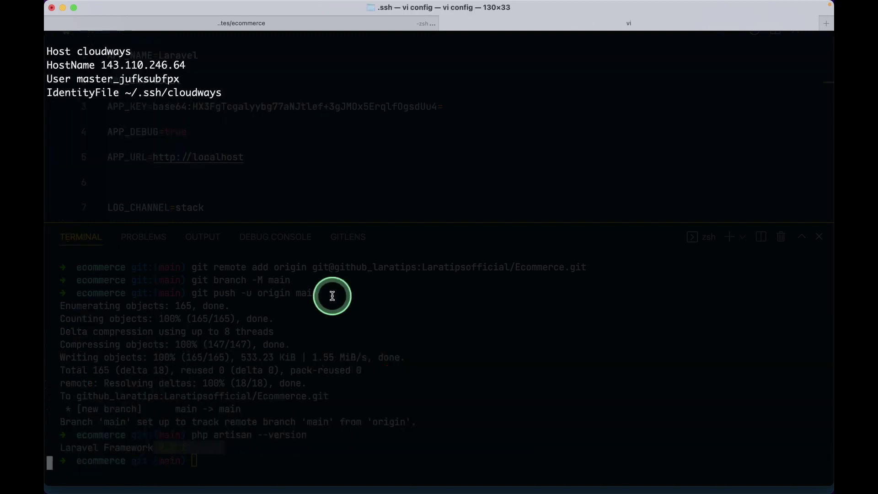
- Copy the server's public IP from the Cloudways master credentials and set it as HostName 128.199.21.163 in the config file
drag(46, 51, 221, 96)
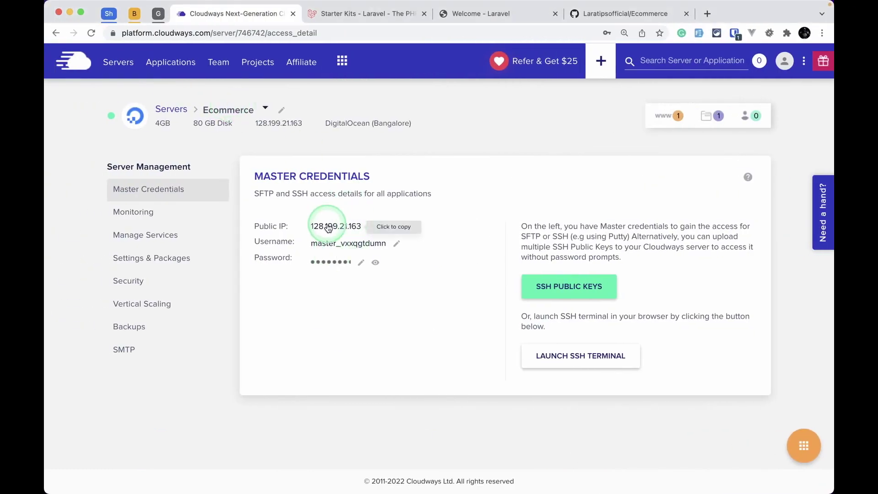
click(350, 228)
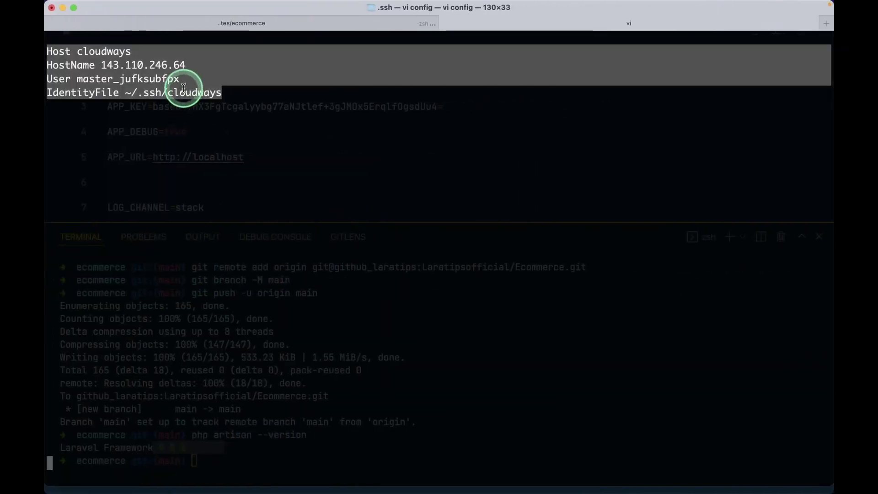
click(183, 88)
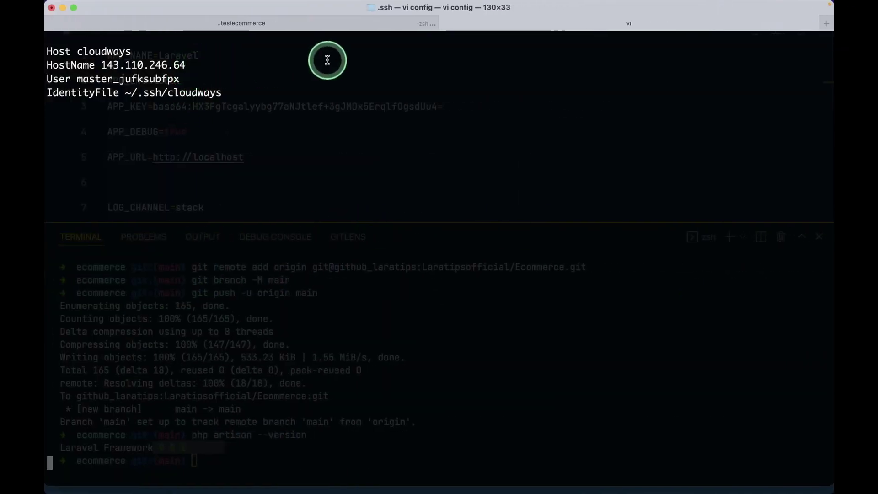
key(A)
key(BackSpace)
key(BackSpace)
key(BackSpace)
key(BackSpace)
key(BackSpace)
key(BackSpace)
key(BackSpace)
key(BackSpace)
key(BackSpace)
key(BackSpace)
key(BackSpace)
key(BackSpace)
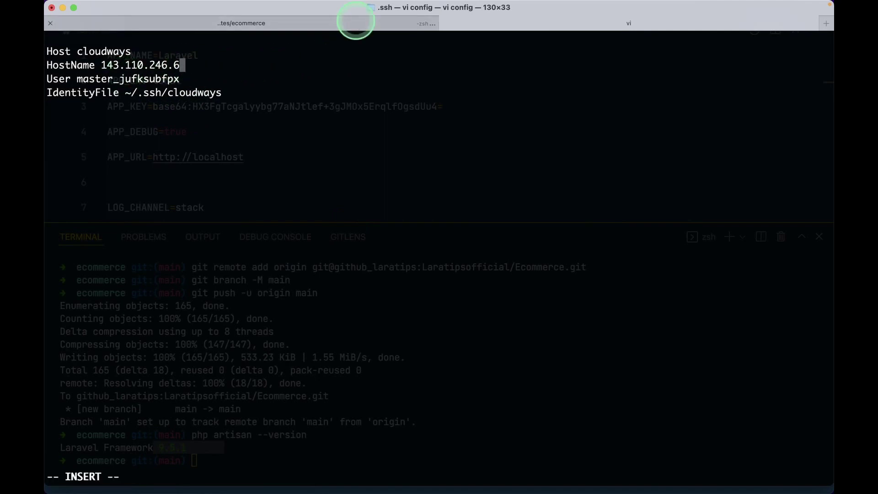
key(BackSpace)
key(BackSpace)
key(super+v)
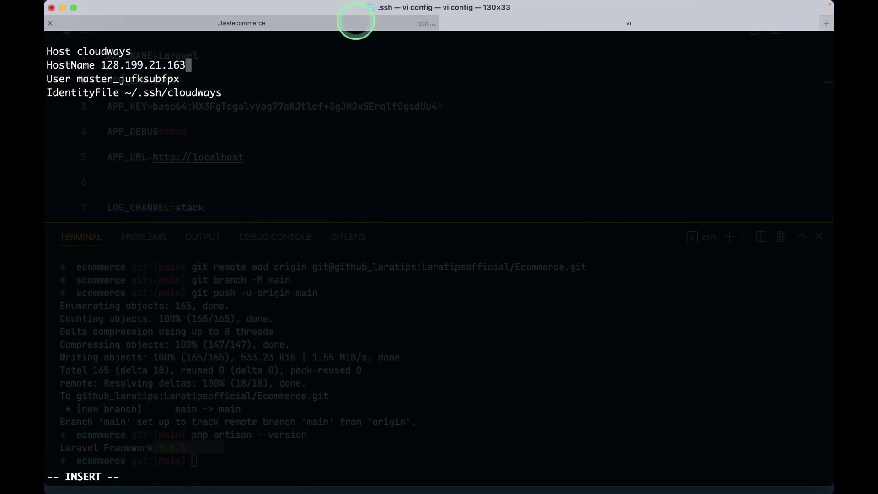
- Copy the master username from the Cloudways credentials and set it as the User value in the config file
key(ctrl+Left)
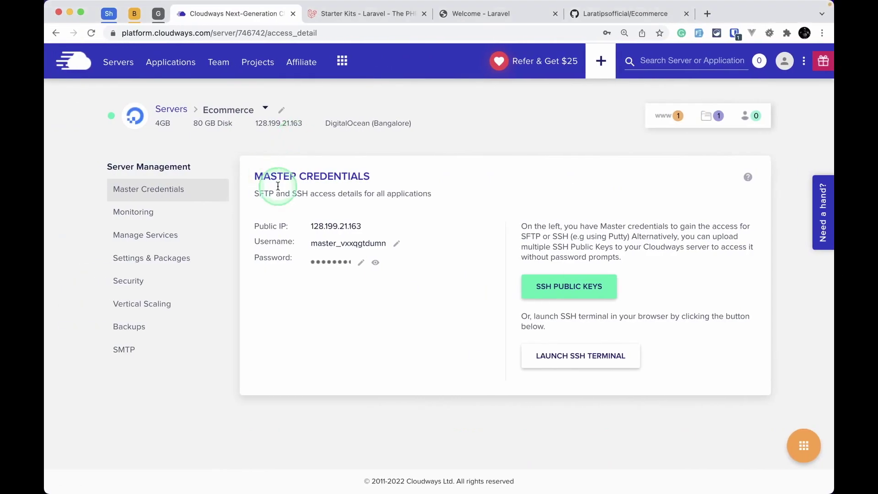
click(346, 242)
key(ctrl+Right)
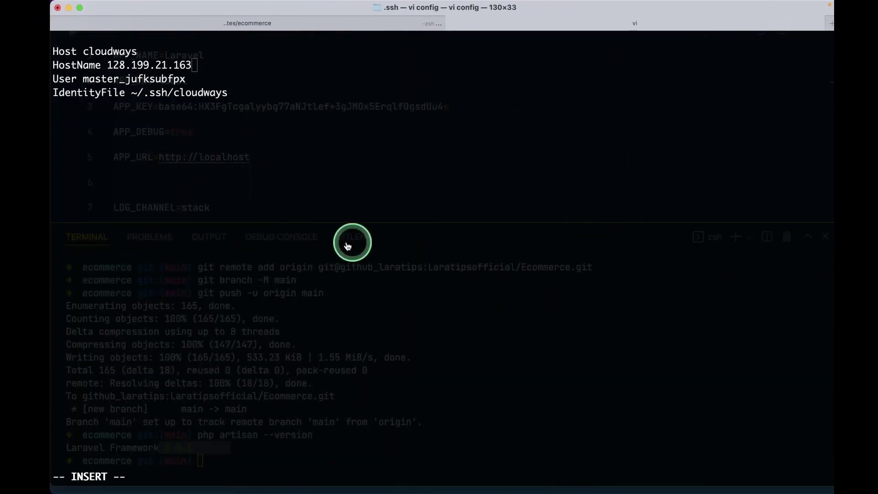
key(Down)
key(BackSpace)
key(BackSpace)
key(BackSpace)
key(BackSpace)
key(BackSpace)
key(BackSpace)
key(BackSpace)
key(BackSpace)
key(BackSpace)
key(BackSpace)
key(BackSpace)
key(BackSpace)
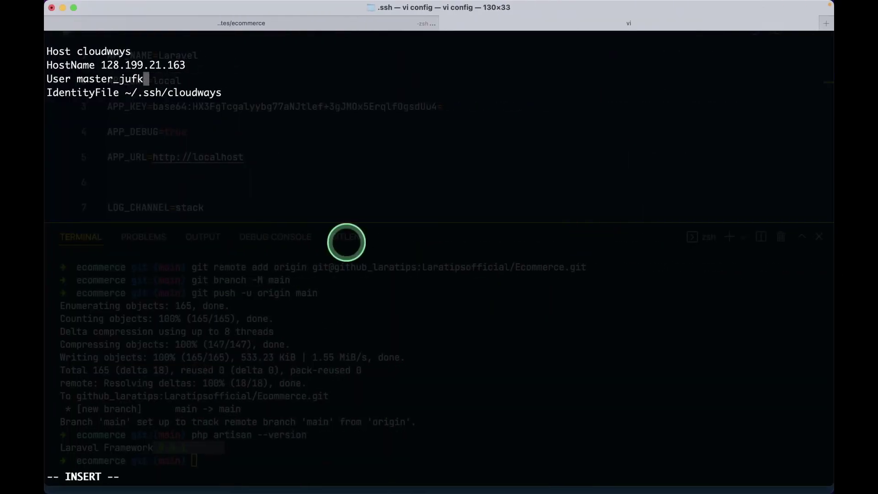
key(BackSpace)
key(BackSpace)
key(BackSpace)
key(BackSpace)
key(BackSpace)
key(super+v)
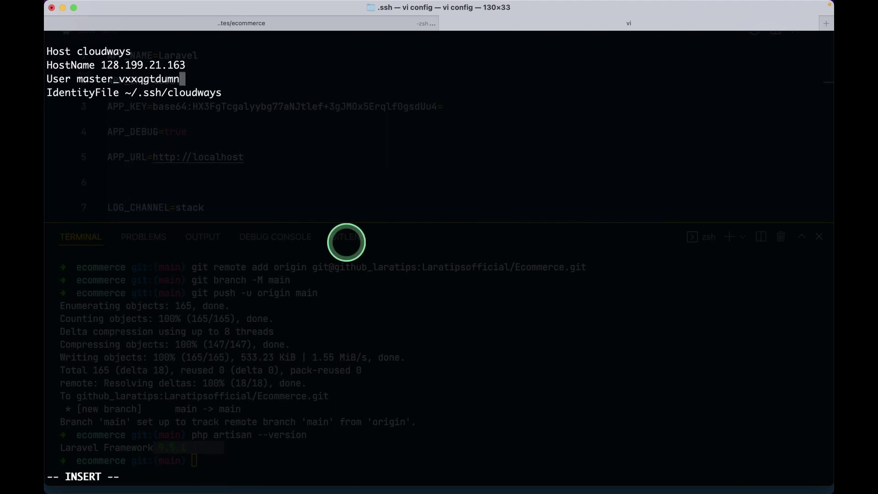
- Review the cloudways host alias and the identity file path, and save and quit the config file with :wq
drag(77, 51, 129, 51)
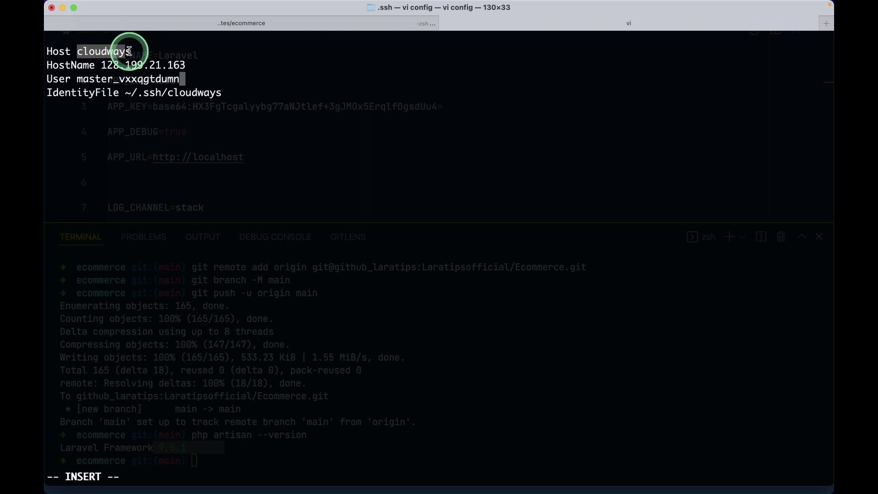
drag(123, 92, 222, 92)
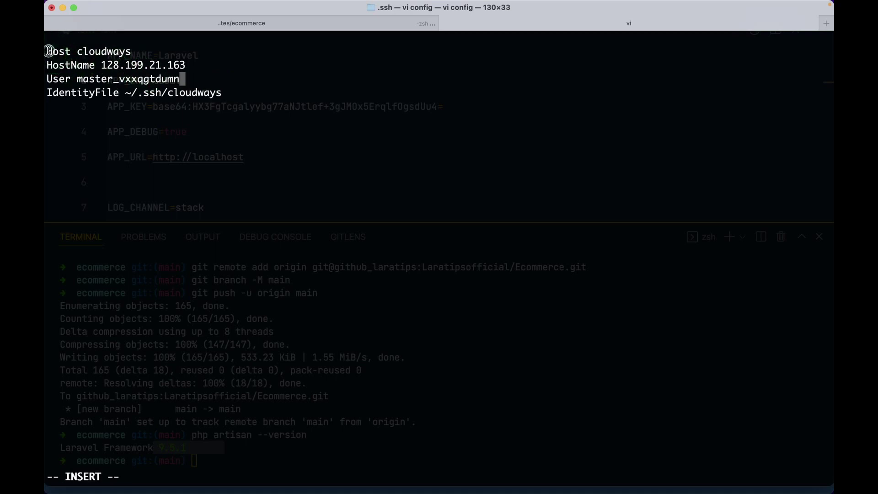
drag(48, 50, 225, 94)
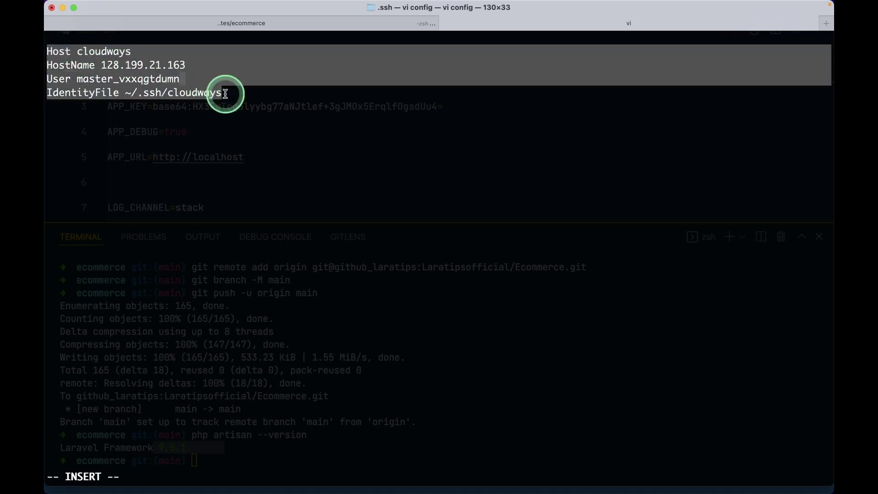
key(Escape)
text(:)
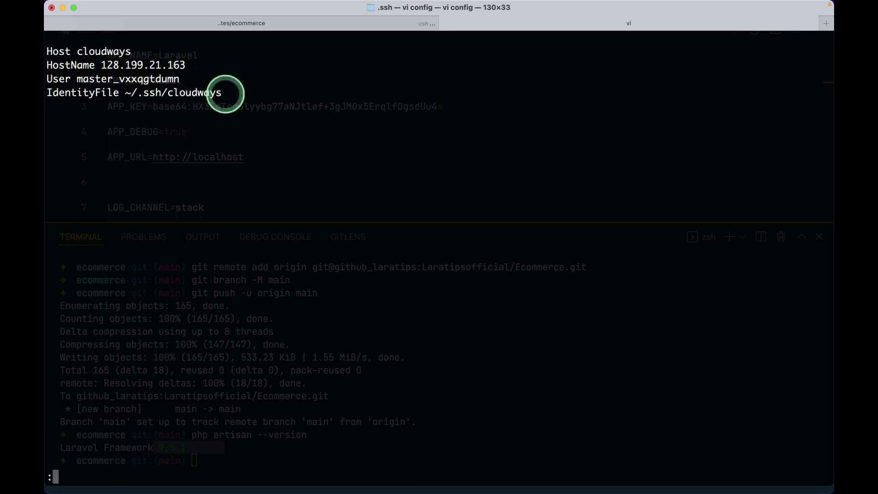
text(wq)
key(Return)
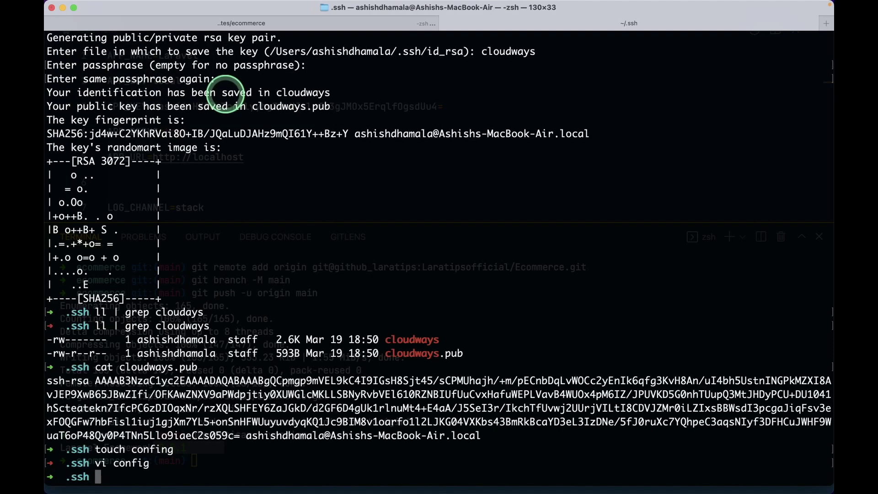
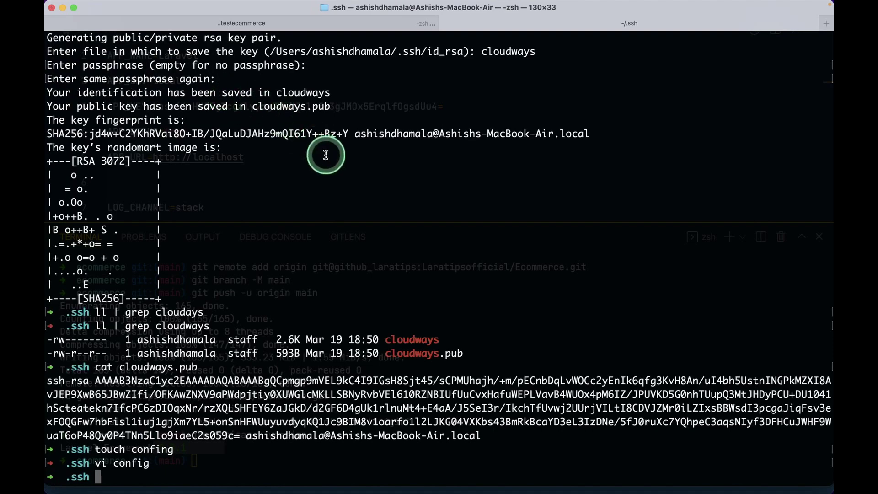
- Connect to the server with ssh cloudways, answer yes to the host authenticity question, and check the remote prompt
text(ssh cloudways)
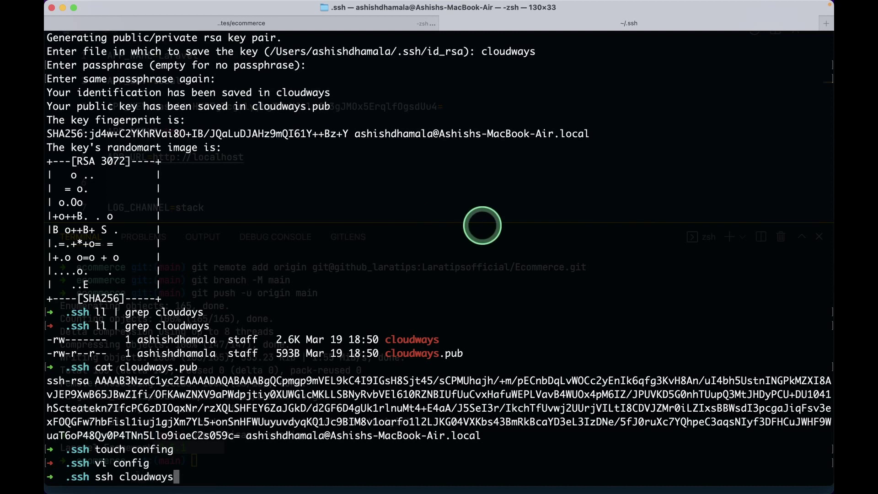
key(Return)
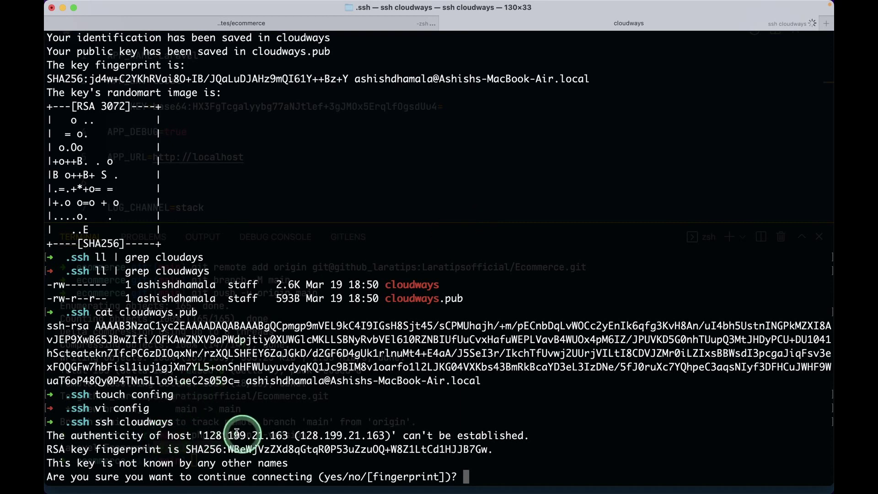
key(Return)
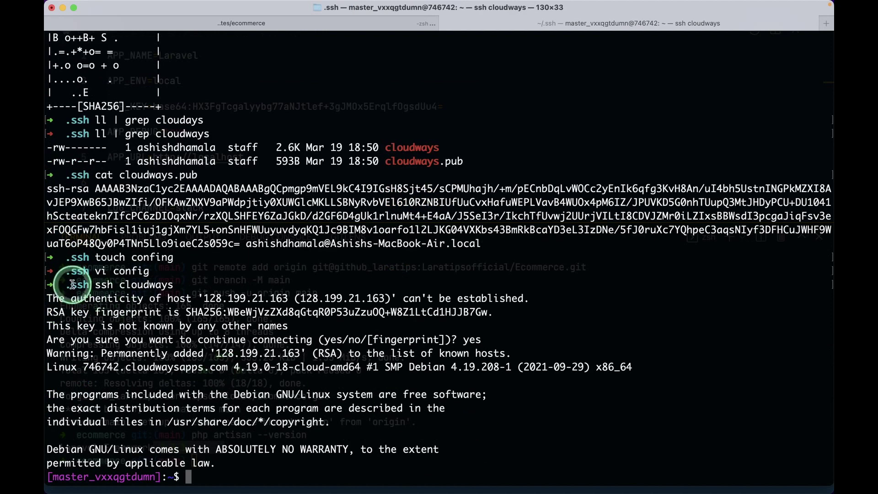
drag(72, 284, 132, 286)
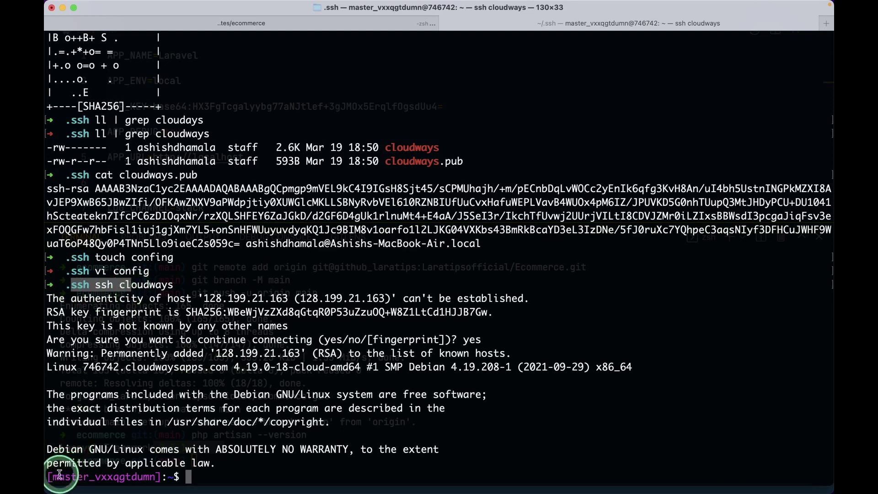
drag(48, 477, 199, 471)
click(127, 477)
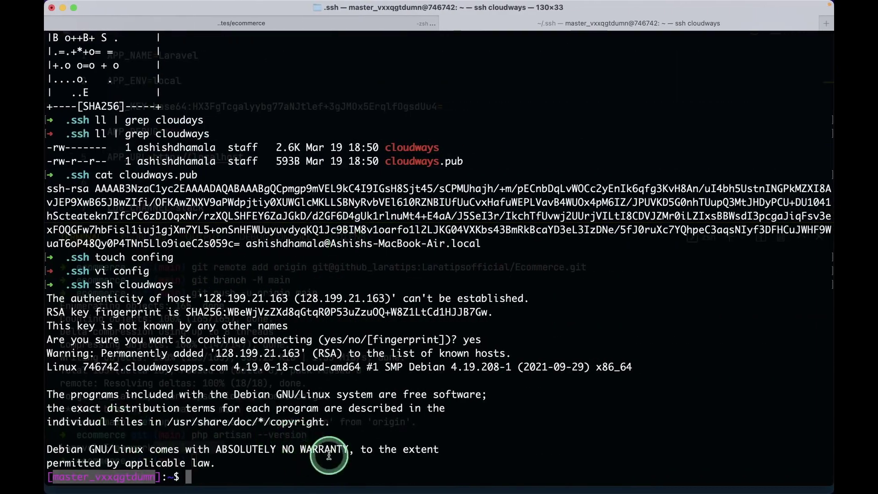
click(329, 455)
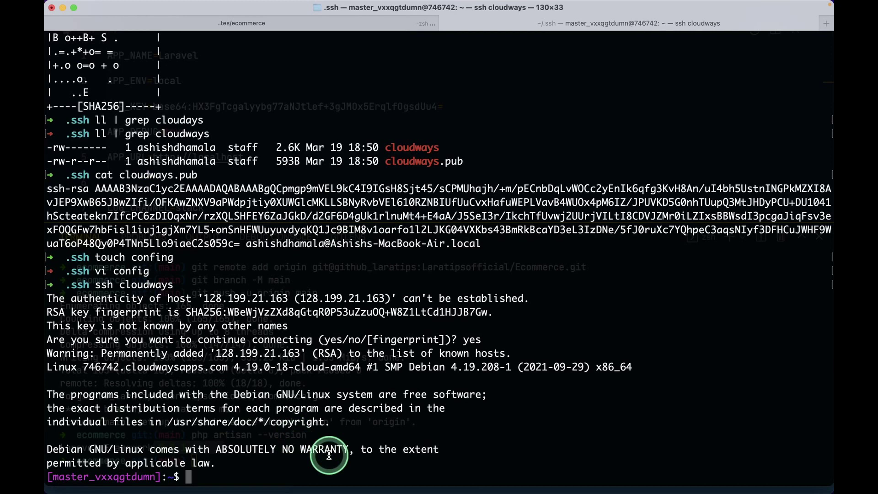
- List the server's home directory, change into the applications folder, and list its contents
text(ls)
key(Return)
text(cd applications)
key(Return)
text(ls)
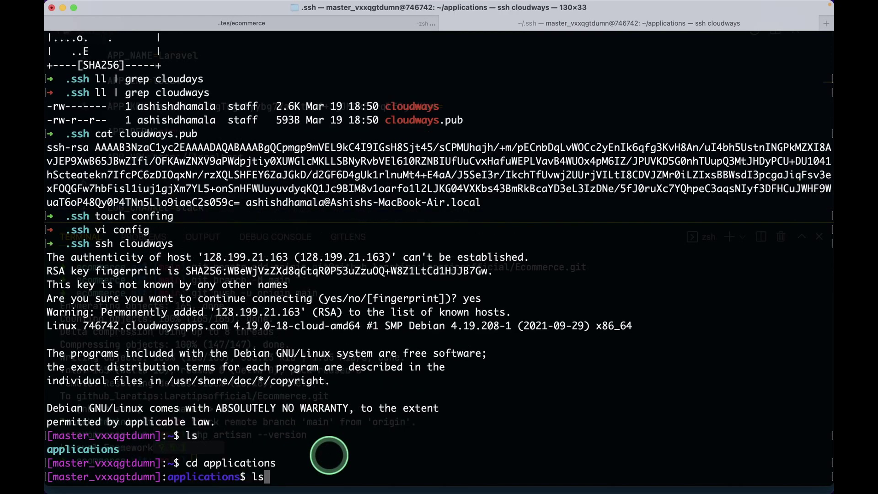
key(Return)
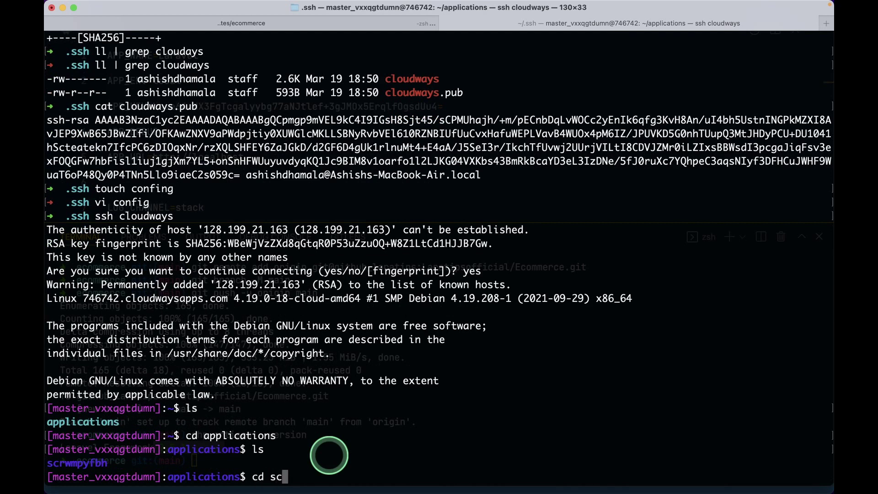
- Change into the scrwmpyfbh application folder and list its contents
text(cd sc)
key(Tab)
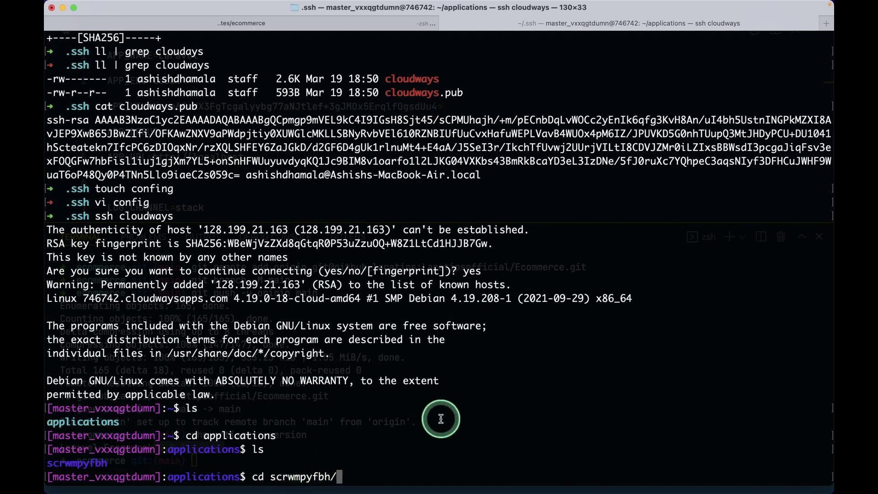
key(Return)
text(ls)
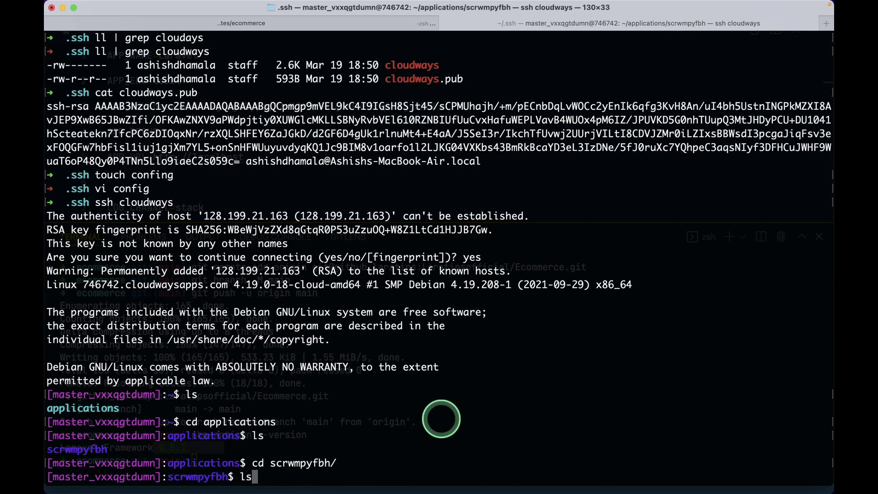
key(Return)
- Change into the public_html folder, list its contents, and review the default Laravel files
drag(204, 463, 268, 462)
text(c)
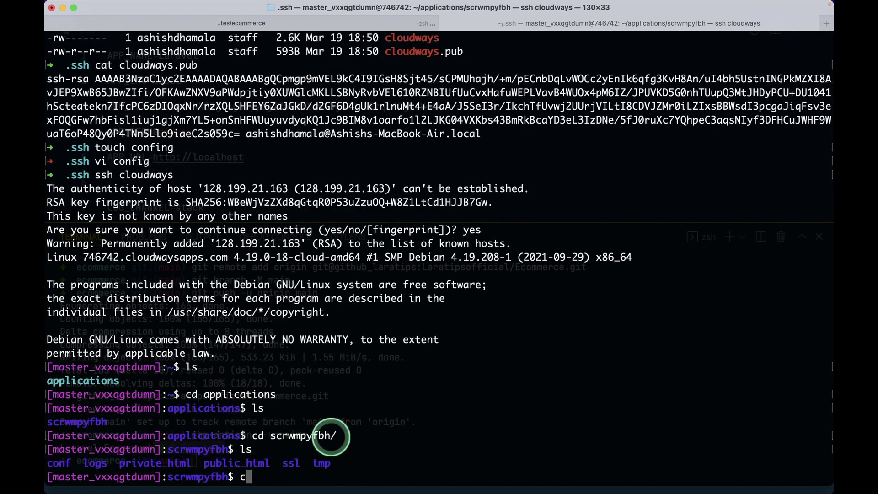
text(d pu)
key(Tab)
key(Return)
text(ls)
key(Return)
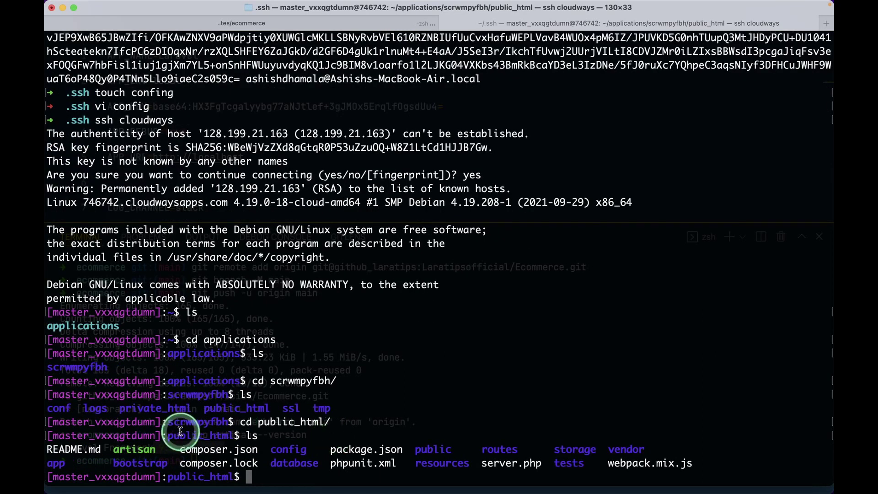
drag(47, 450, 737, 464)
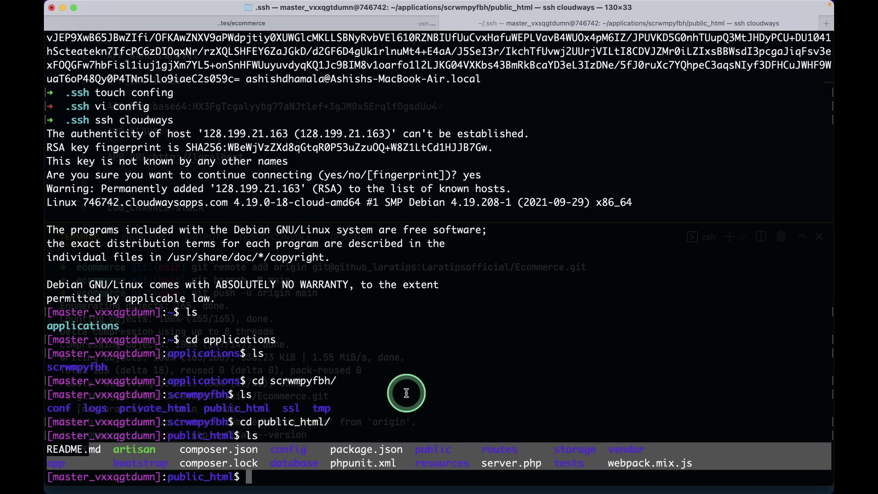
- Move up to the parent folder with cd .., and switch to Cloudways in the browser to open the applications list
text(cd ..)
key(Return)
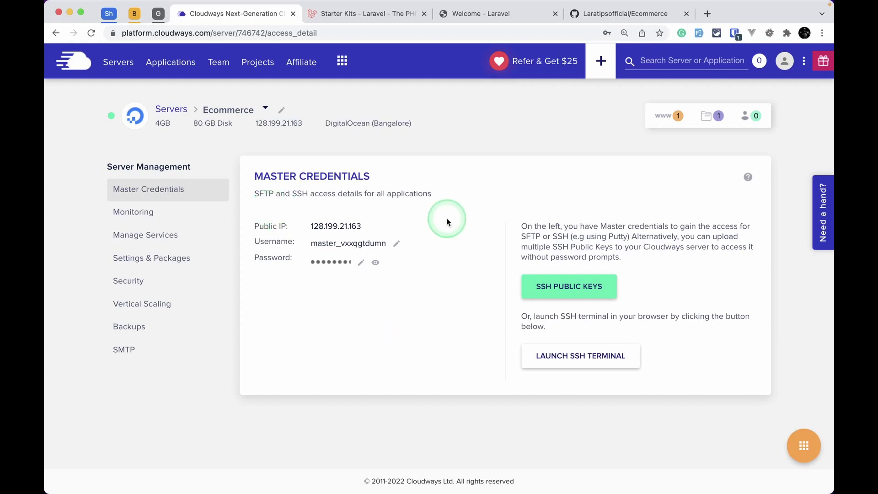
click(170, 62)
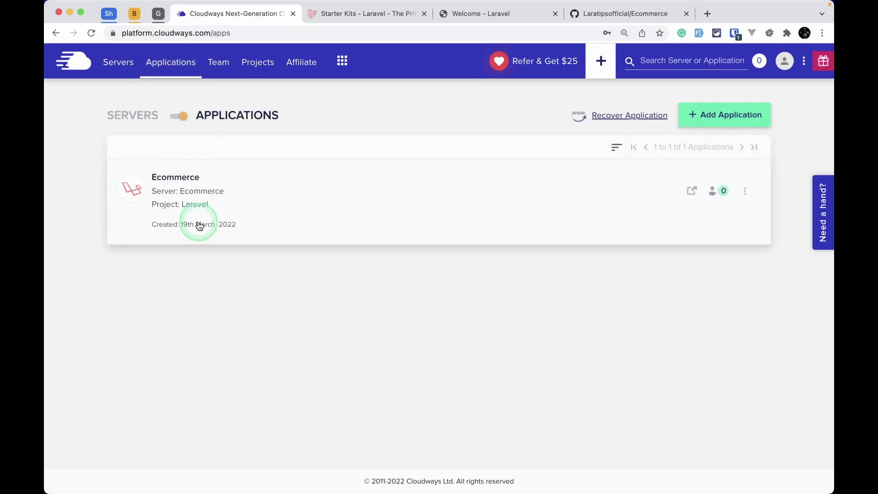
- Open the Ecommerce application's access details, visit its application URL, and look over the default Laravel page
click(160, 183)
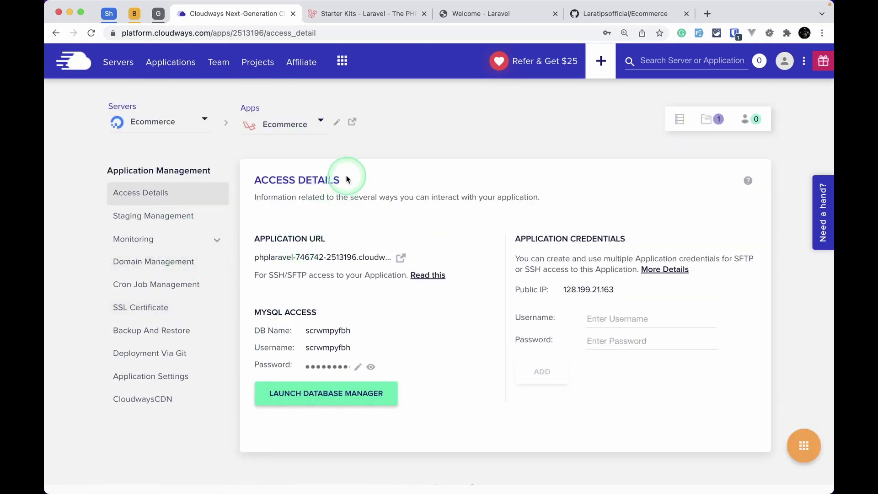
click(401, 257)
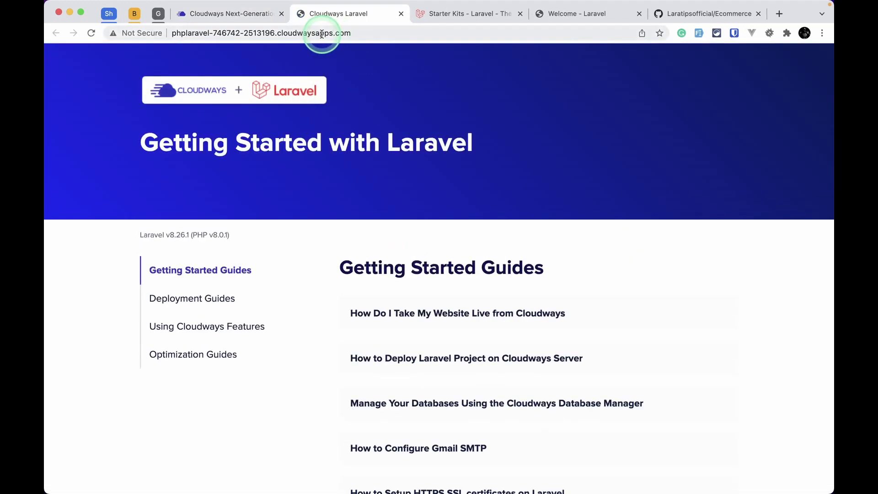
scroll(361, 307, down, 5)
scroll(361, 307, up, 5)
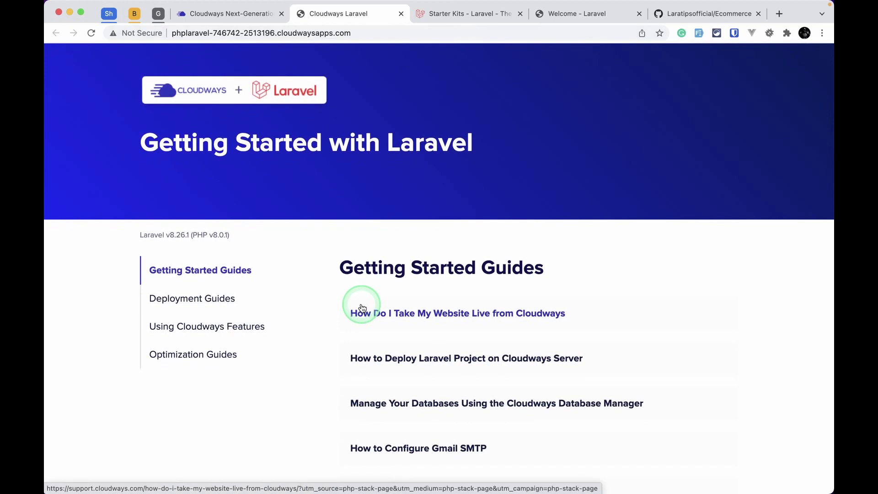
- Return to Cloudways, open Deployment via Git for the Ecommerce application, copy the generated SSH key, and close the key dialog
click(228, 13)
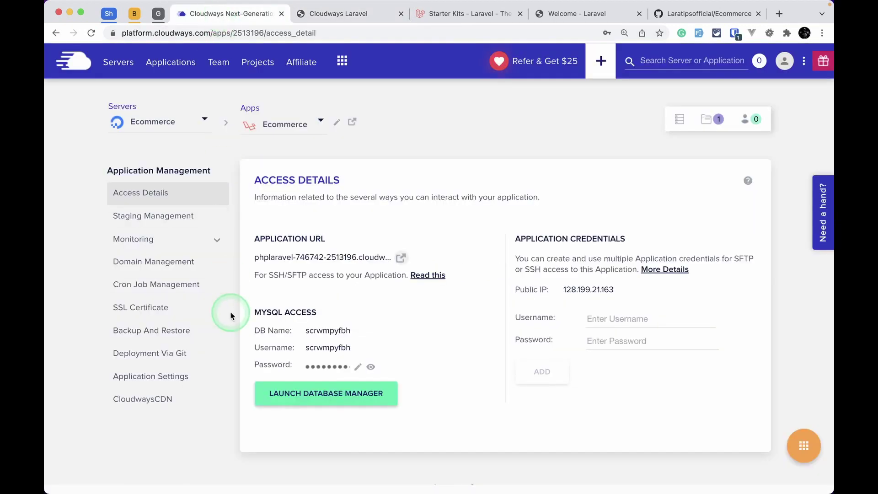
click(224, 357)
click(315, 304)
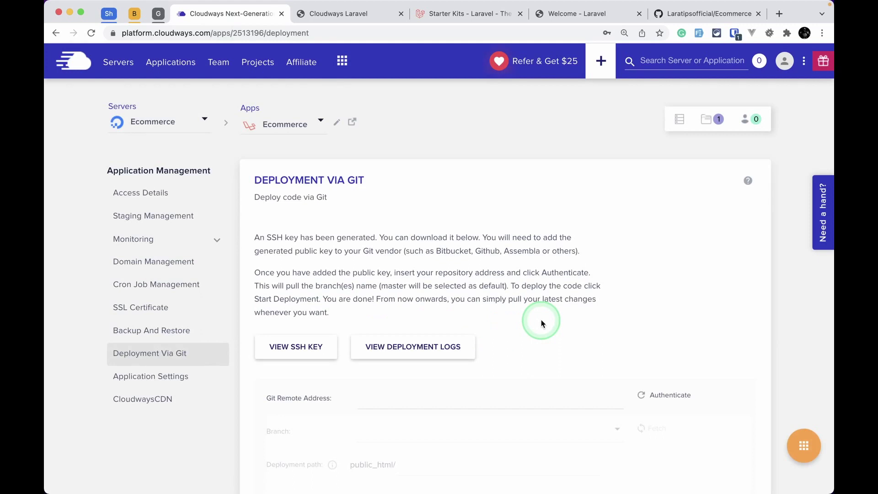
scroll(542, 324, down, 3)
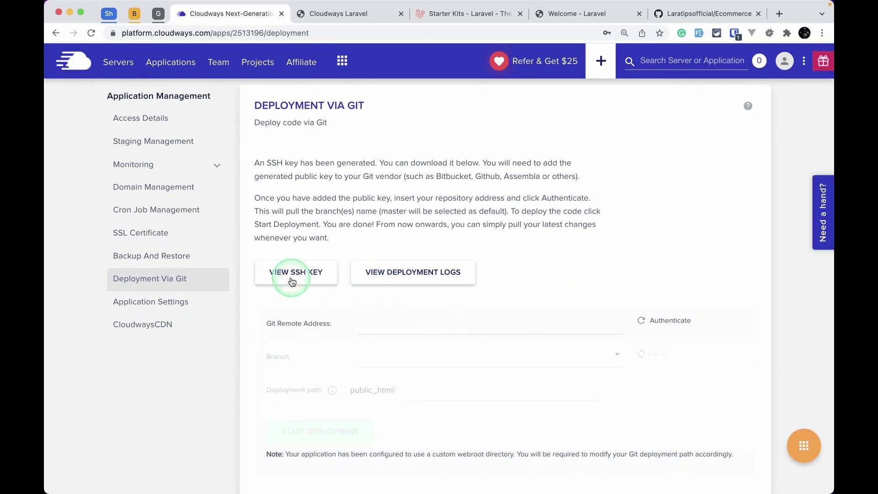
click(292, 280)
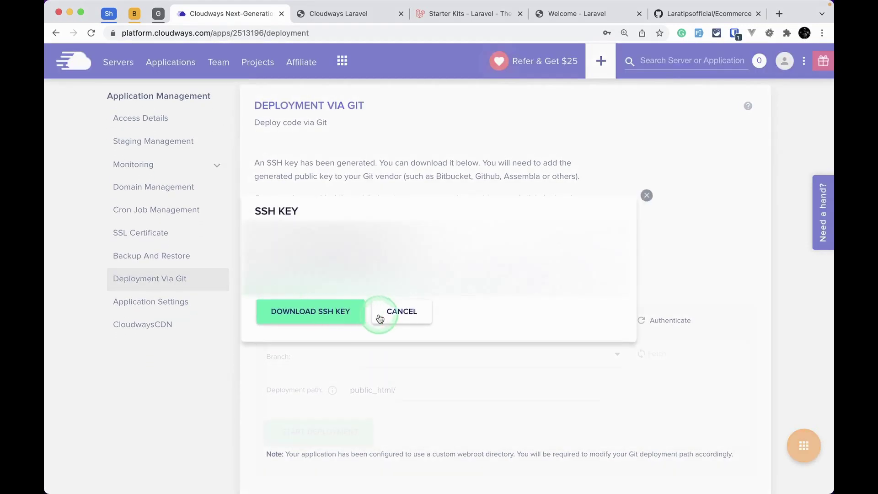
click(647, 195)
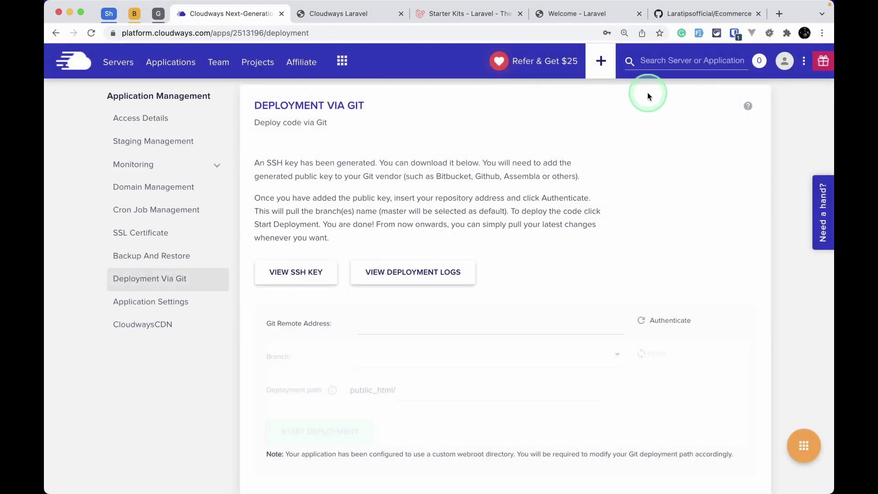
- Switch to the Ecommerce repository on GitHub and open the form for adding a new deploy key in its settings
click(708, 14)
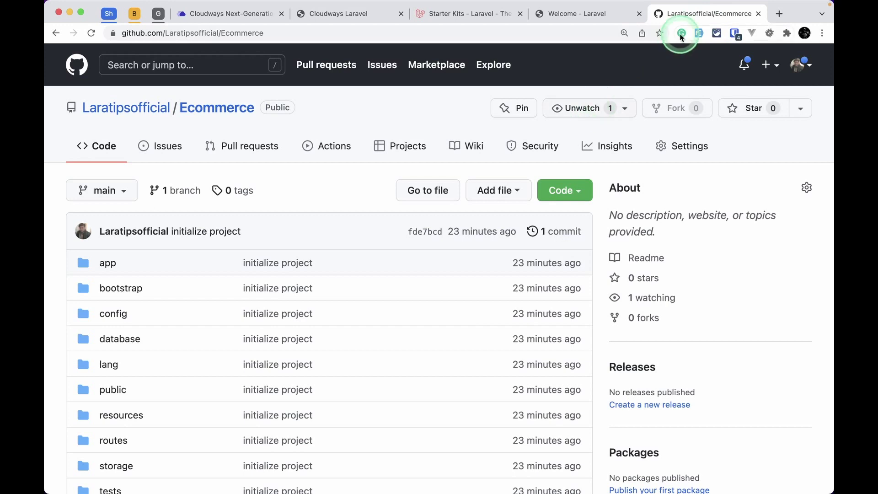
scroll(458, 228, down, 1)
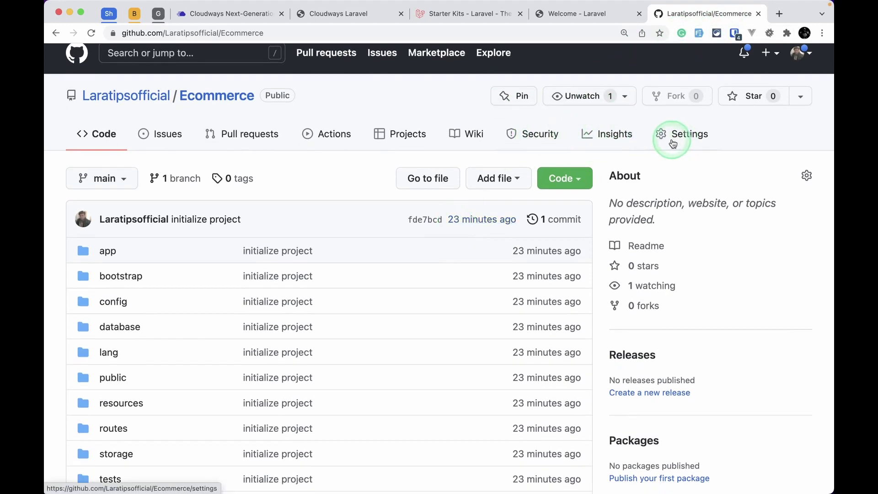
click(539, 137)
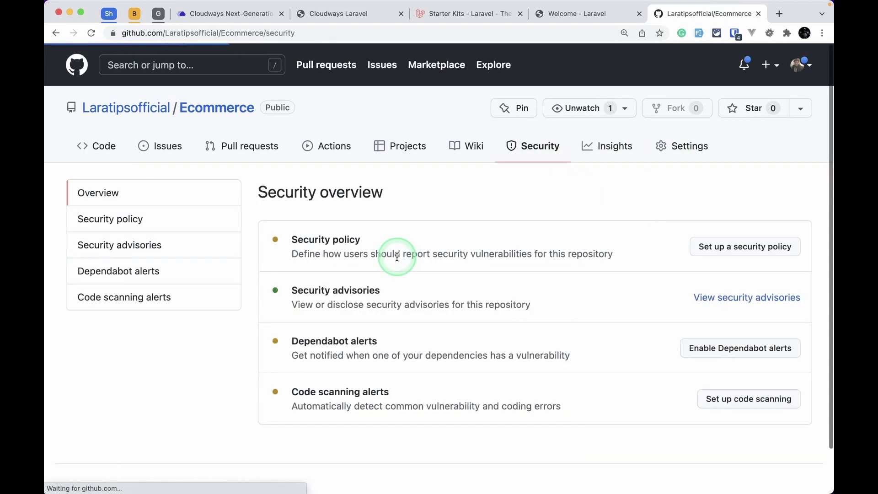
click(695, 147)
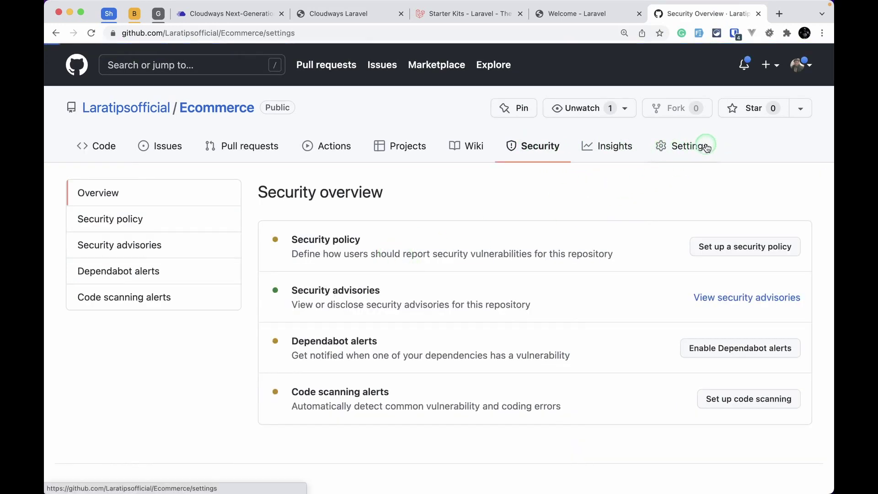
scroll(188, 400, down, 1)
scroll(187, 401, down, 5)
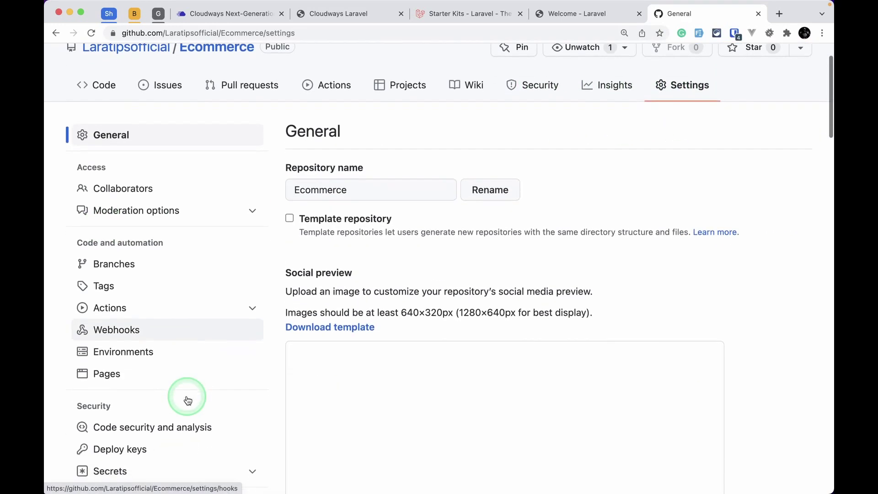
scroll(187, 400, down, 2)
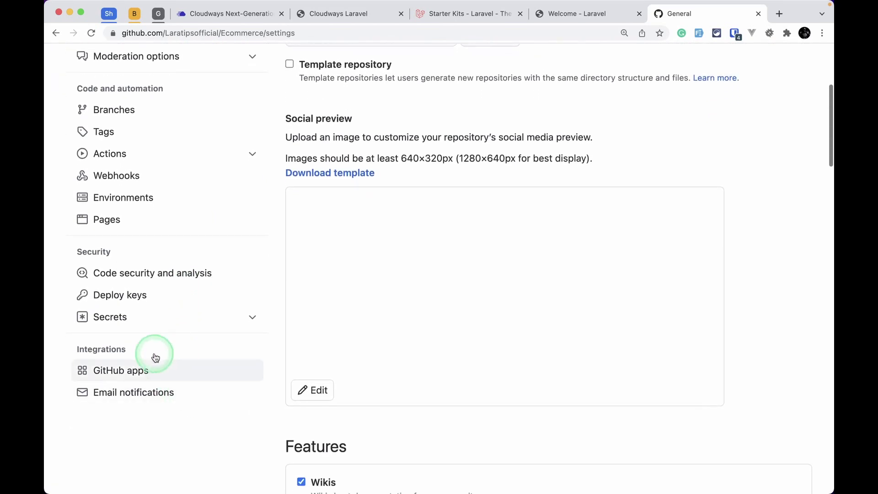
click(121, 298)
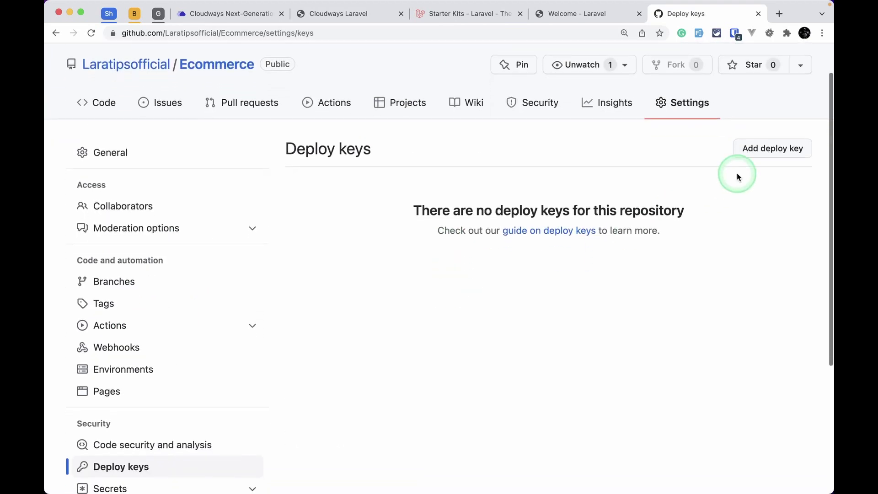
click(784, 147)
- Add a deploy key titled Cloudway Ecommerce, pasting the copied SSH public key and leaving write access off
scroll(465, 275, down, 2)
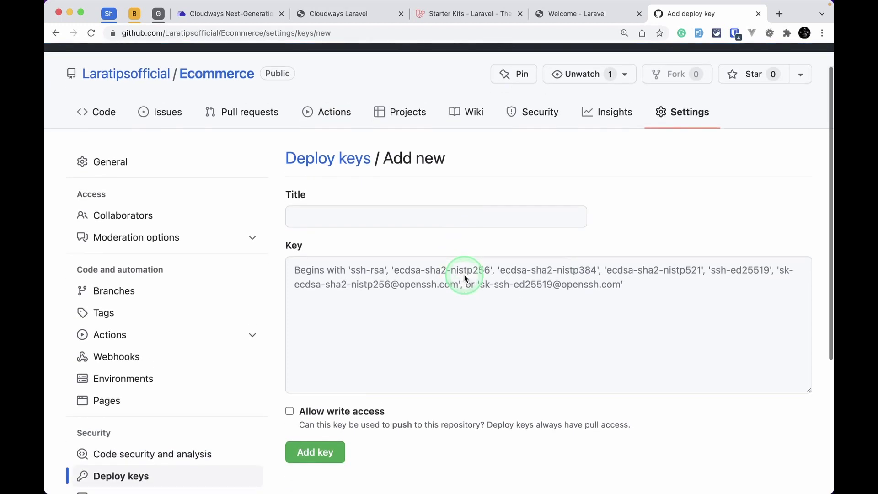
click(438, 203)
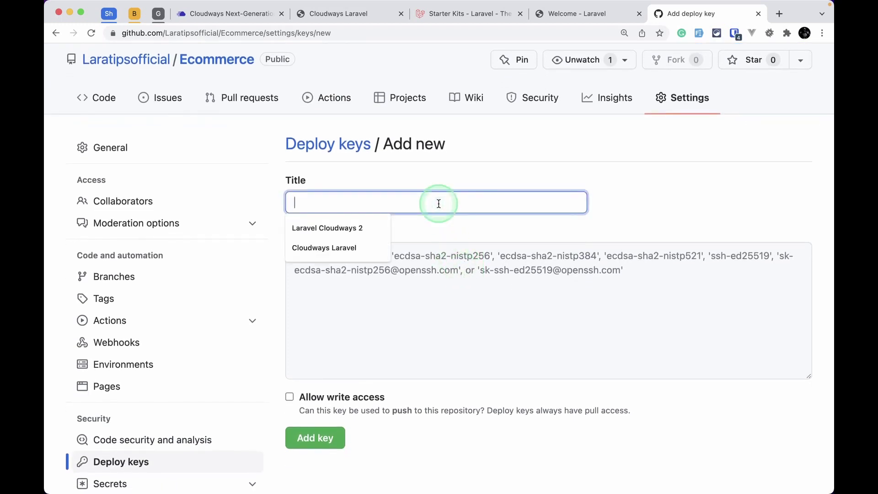
text(Cloudway Ecommerce)
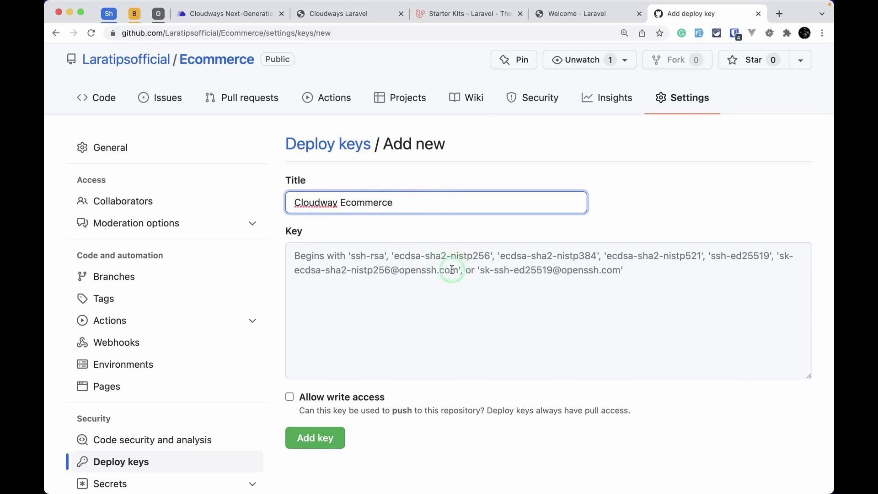
click(451, 268)
key(super+v)
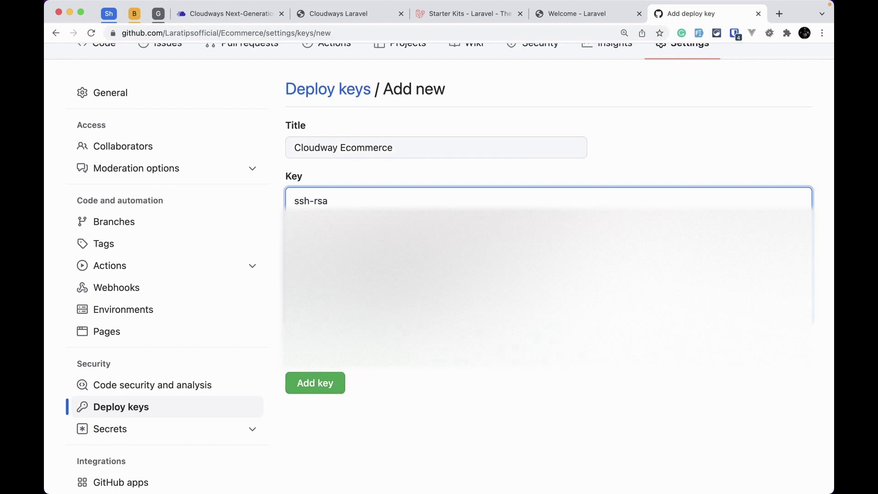
click(322, 384)
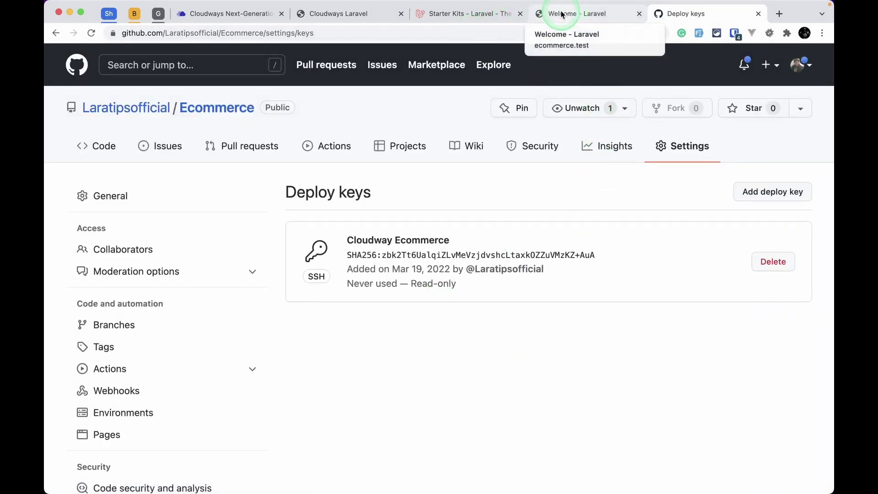
- Check the Git remote address field in Cloudways, then copy the Ecommerce repository's SSH clone address from its GitHub code page
click(224, 14)
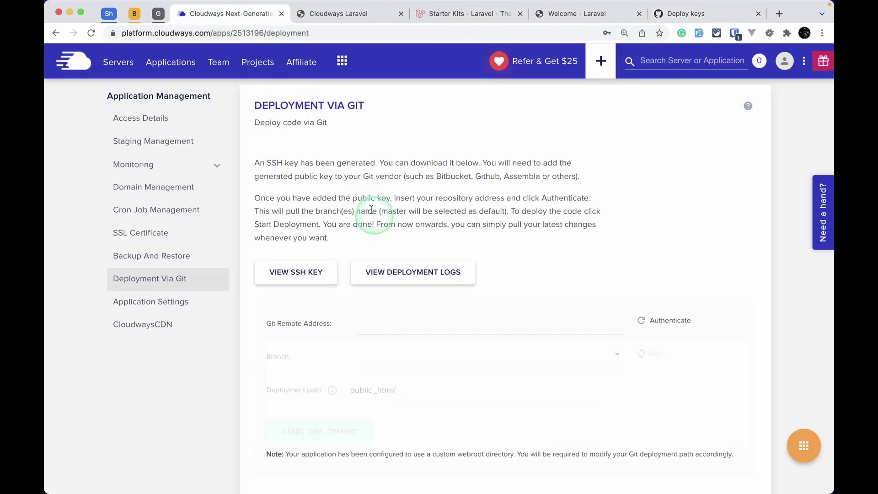
scroll(366, 210, down, 2)
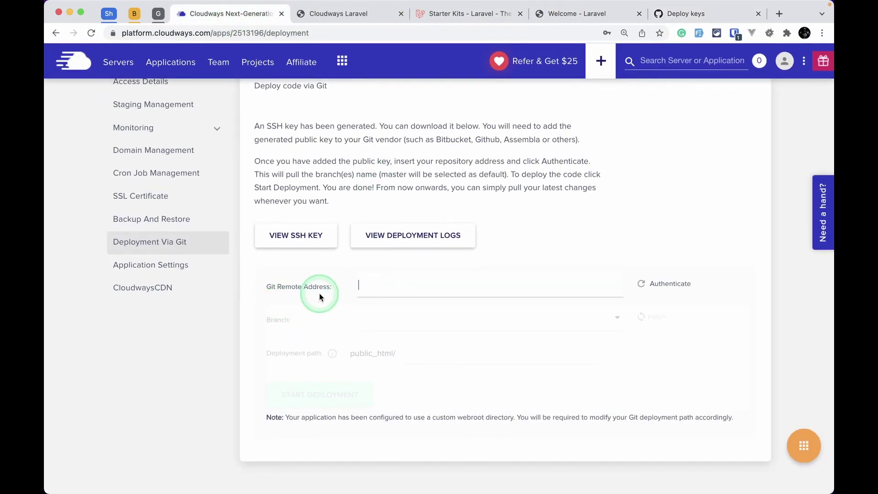
click(655, 17)
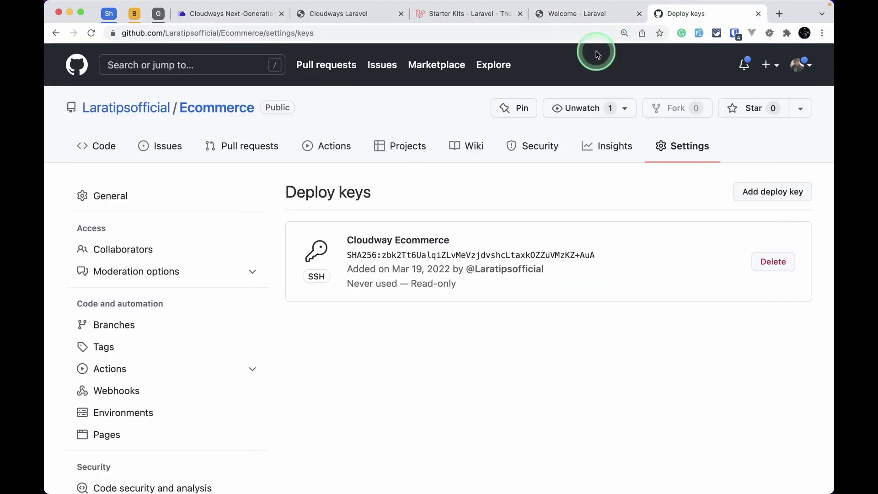
click(79, 146)
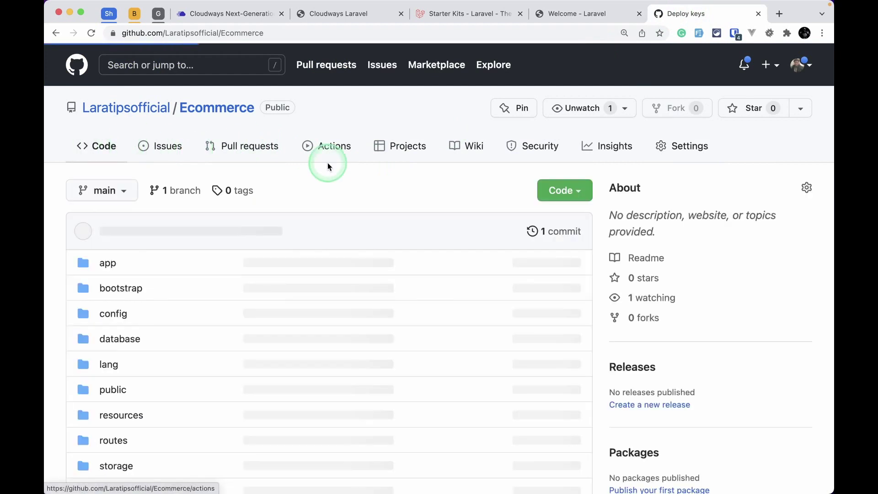
click(565, 190)
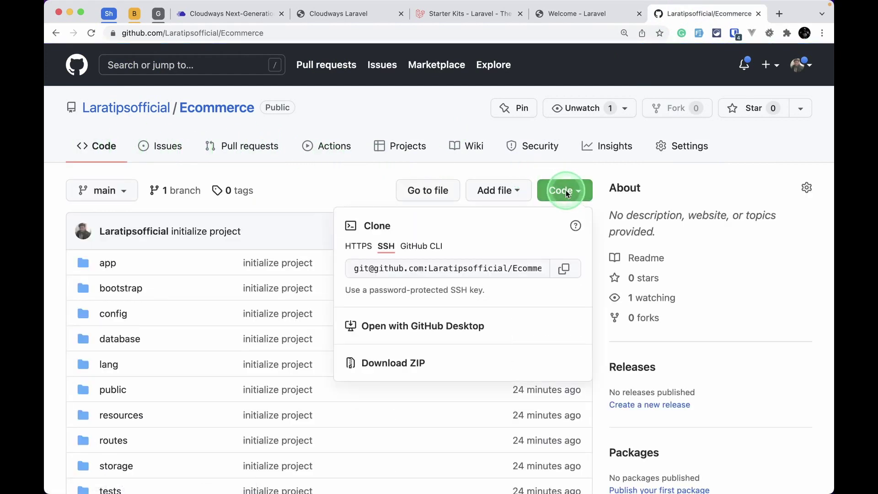
click(564, 269)
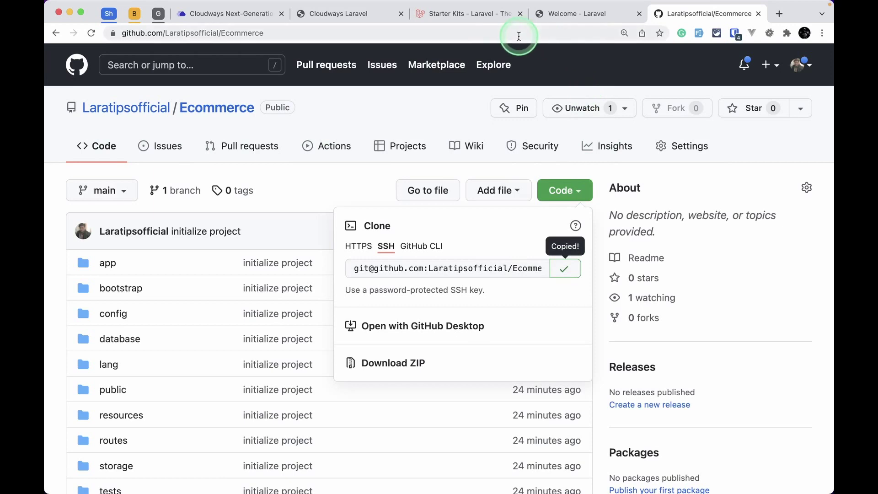
click(225, 13)
click(405, 279)
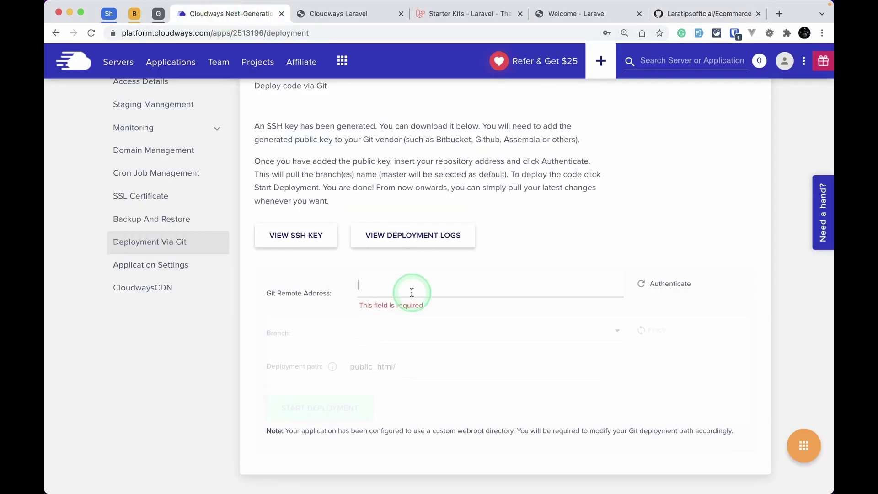
key(super+v)
click(505, 369)
click(562, 257)
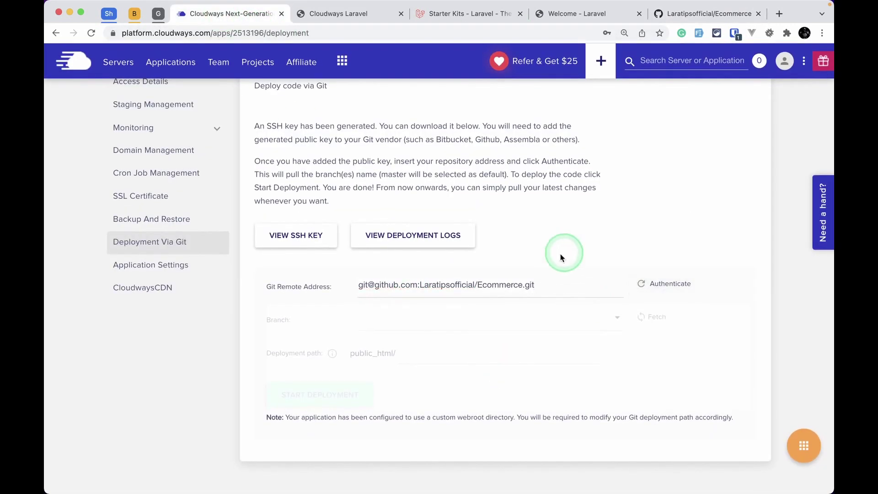
click(681, 290)
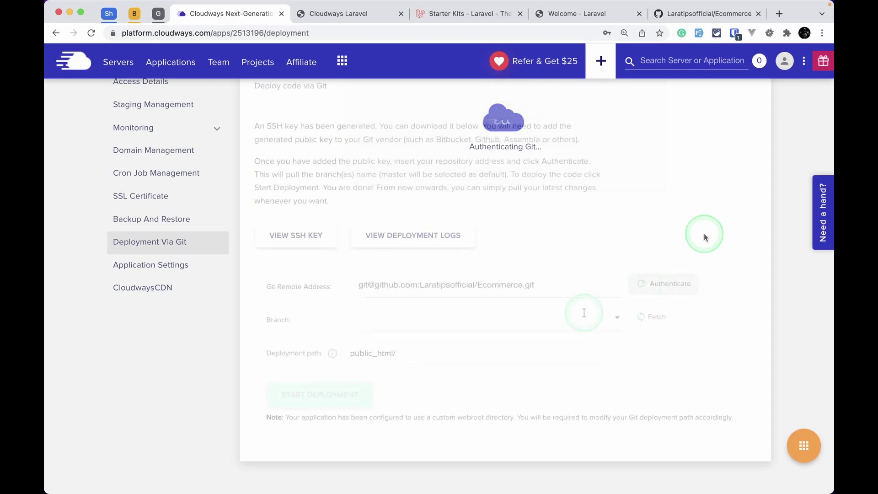
- Choose the main branch and start the deployment into public_html/
click(386, 322)
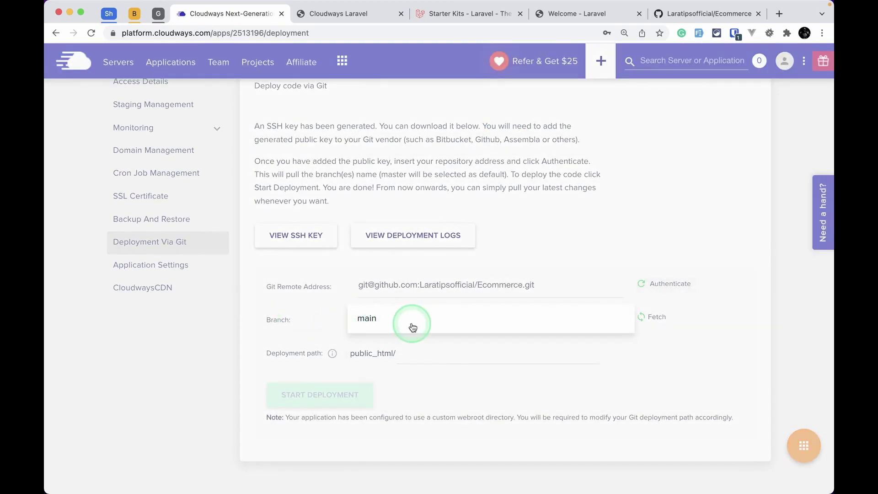
click(413, 327)
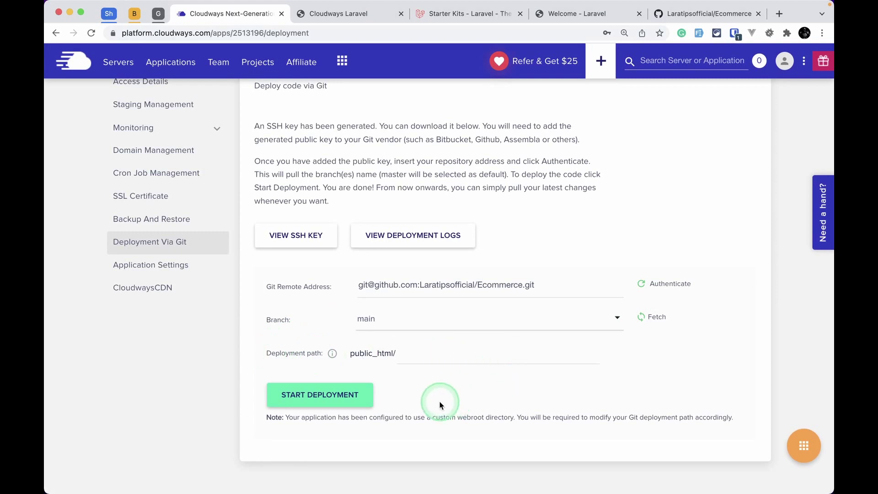
click(323, 394)
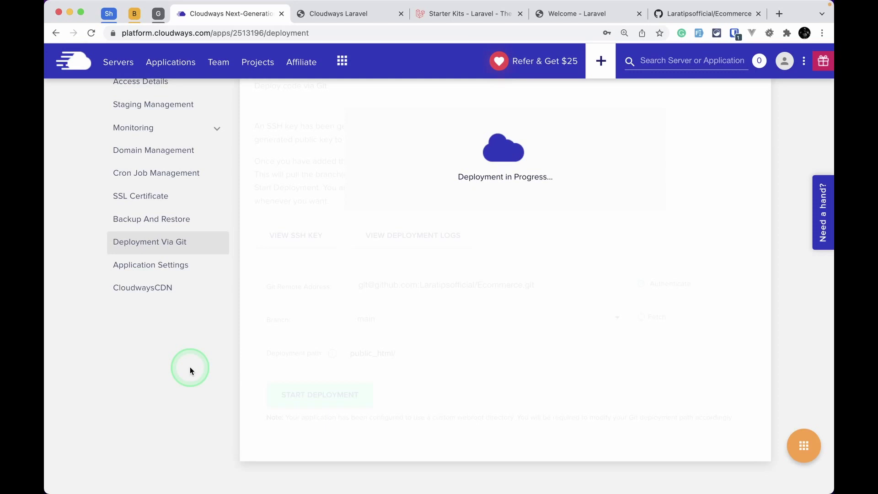
- Review the Git deployment page, then reload the live application page to check the deployed site
scroll(541, 216, up, 5)
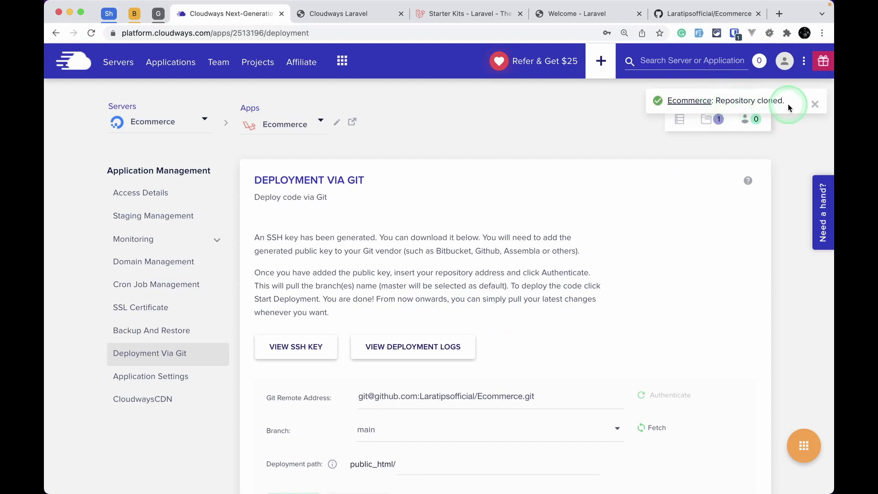
scroll(596, 274, down, 5)
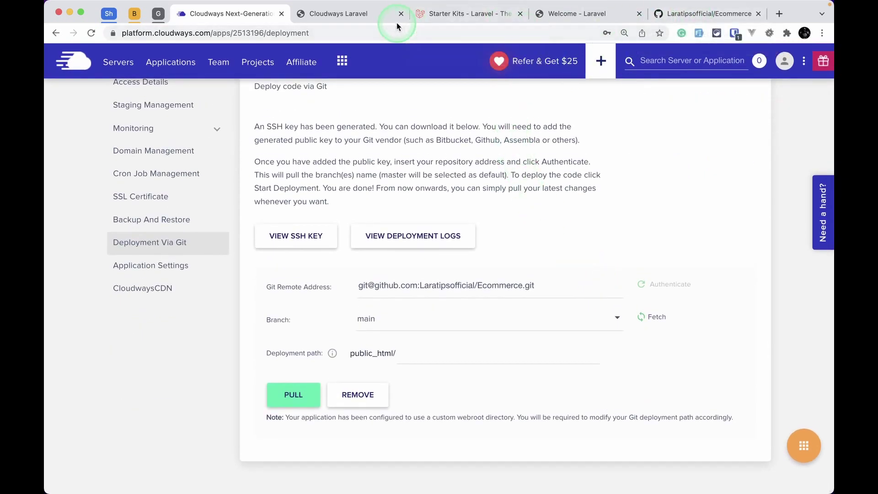
click(384, 14)
key(super+r)
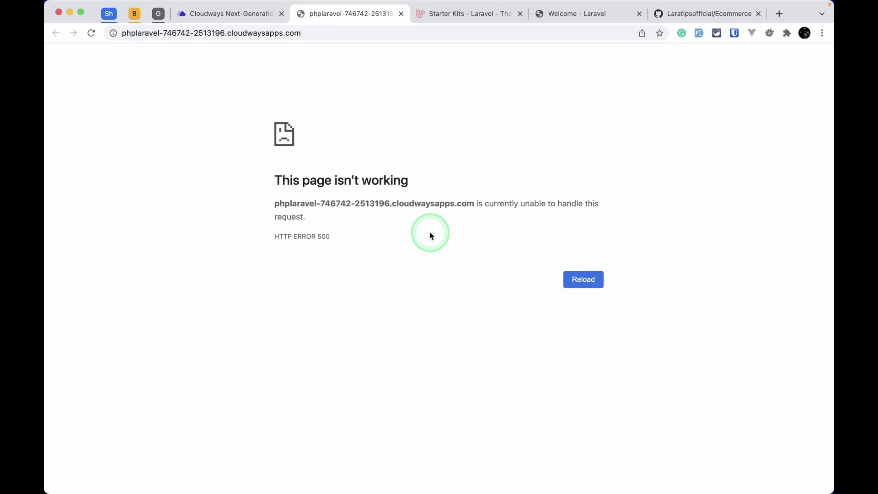
- Return to Cloudways and open the Ecommerce application's access details
click(227, 14)
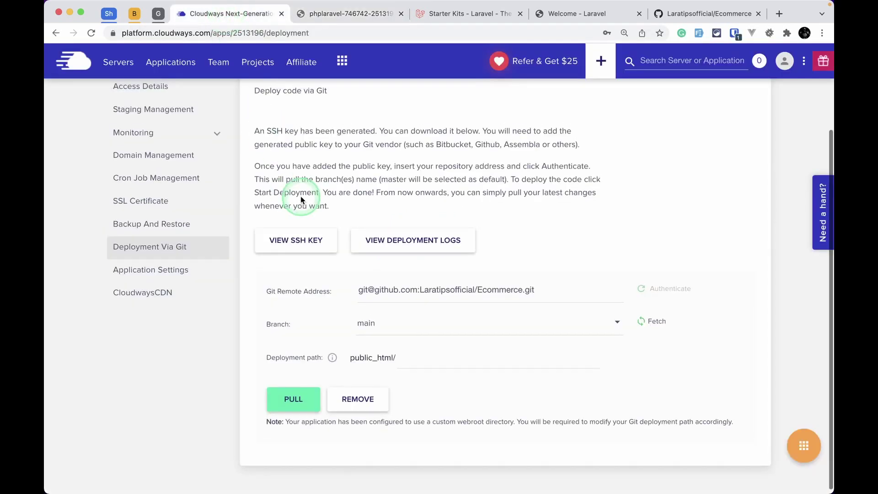
scroll(301, 200, up, 3)
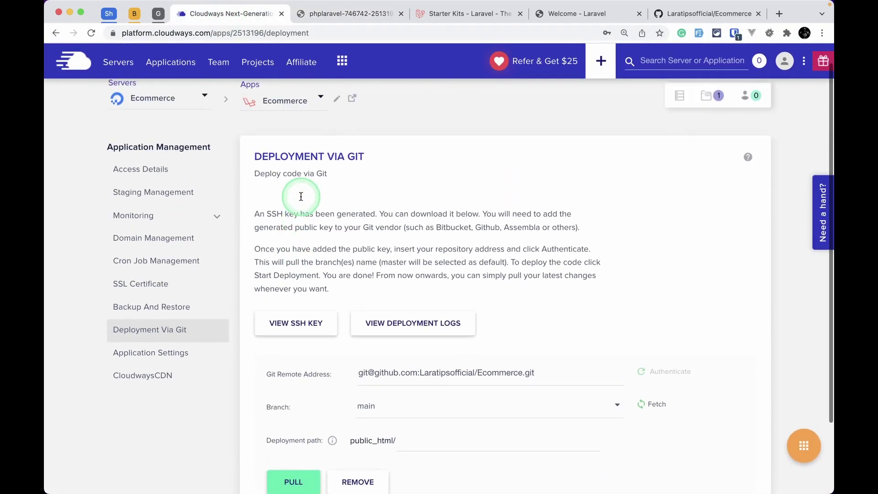
click(164, 171)
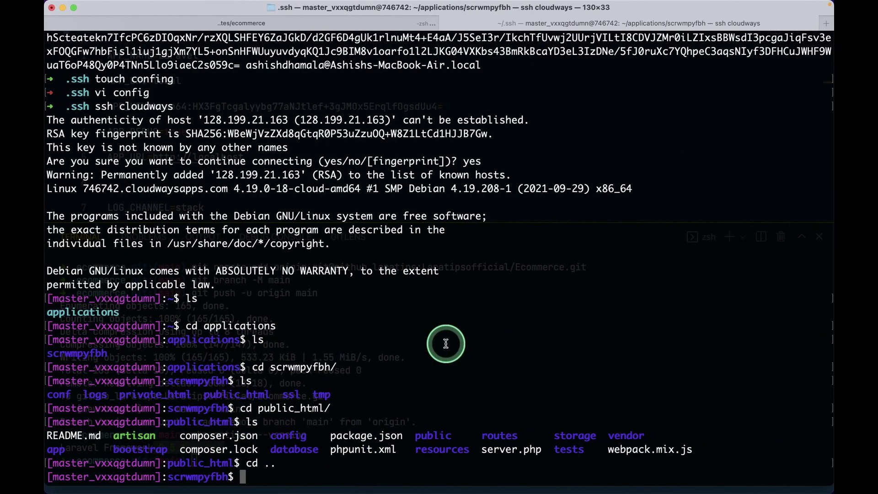
- In the SSH terminal, go into the application's public_html/ directory and list the deployed files
key(Return)
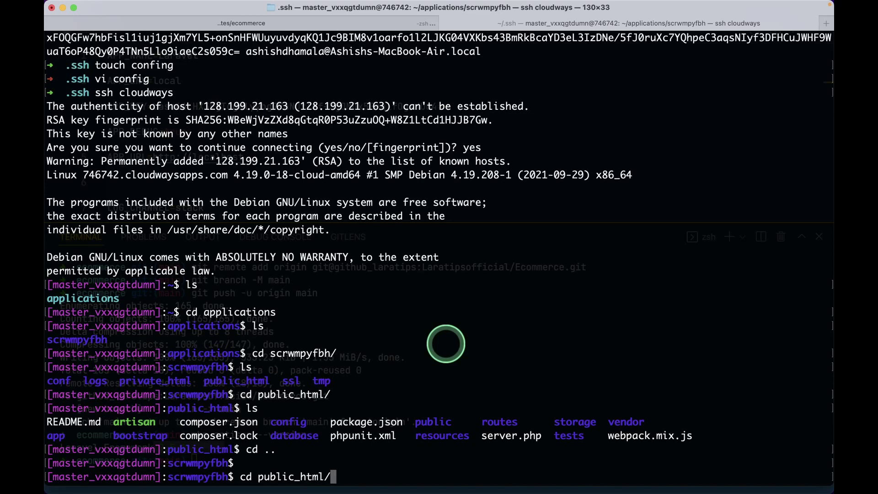
key(Return)
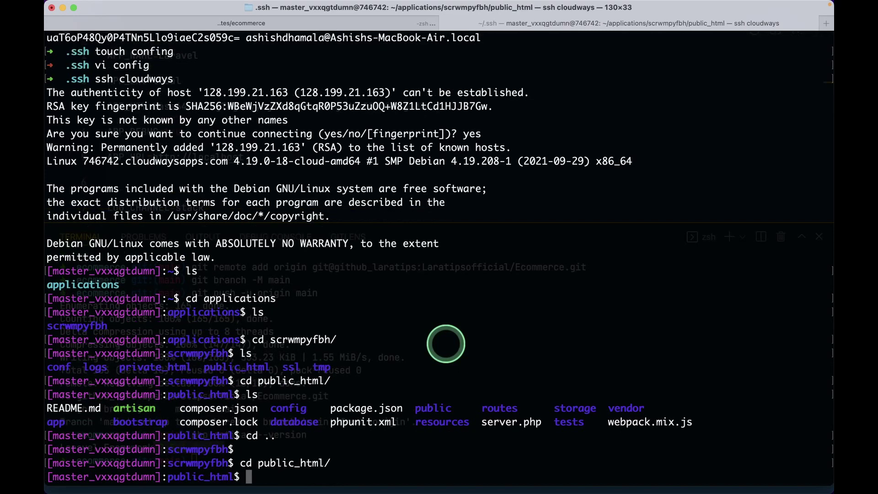
text(ll)
key(Return)
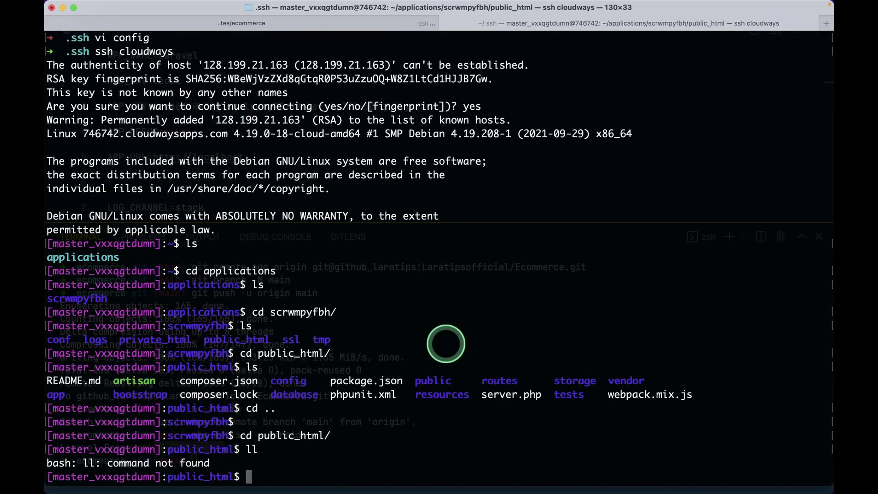
text(ls)
key(Return)
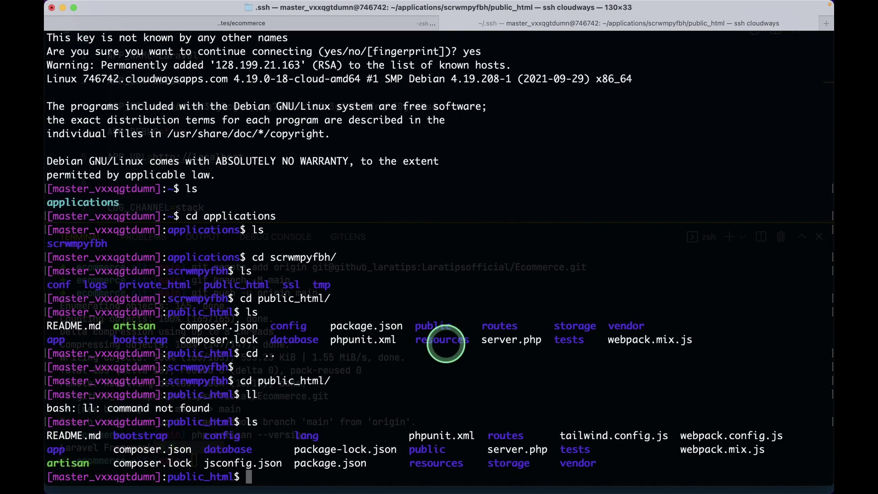
- Run composer update in public_html and examine the package requirement problems it reports
text(composer update)
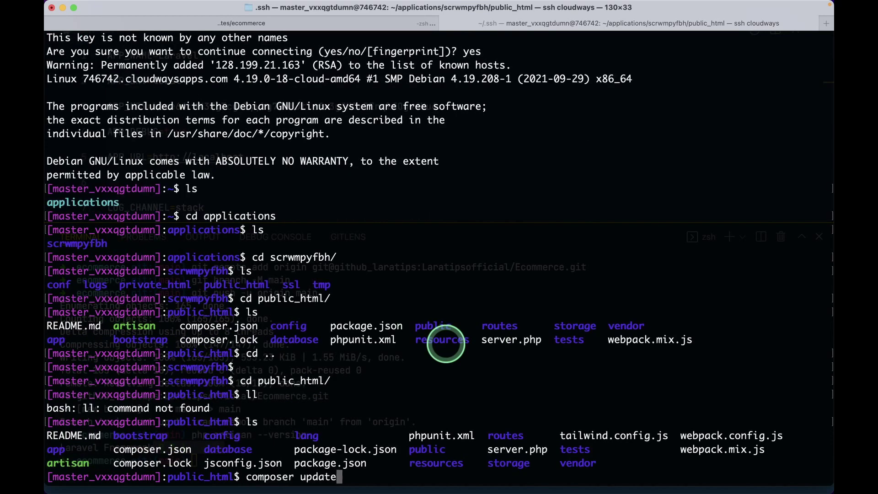
key(Return)
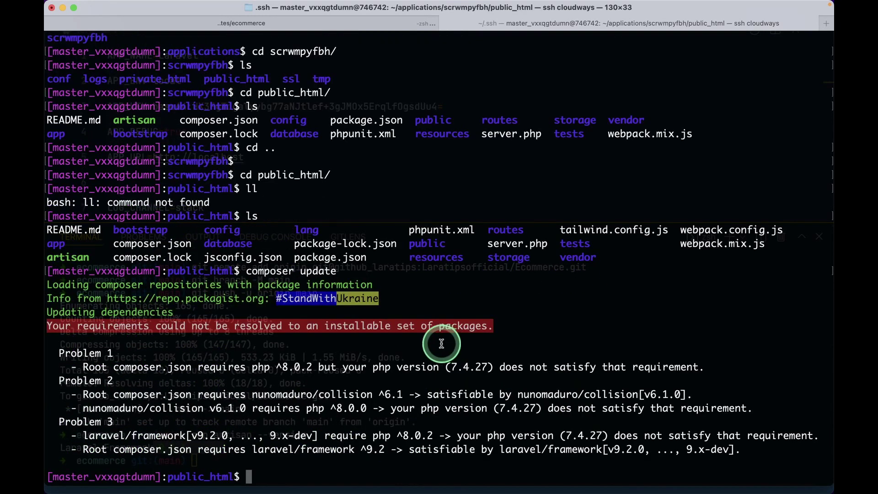
double_click(59, 326)
shift+click(476, 326)
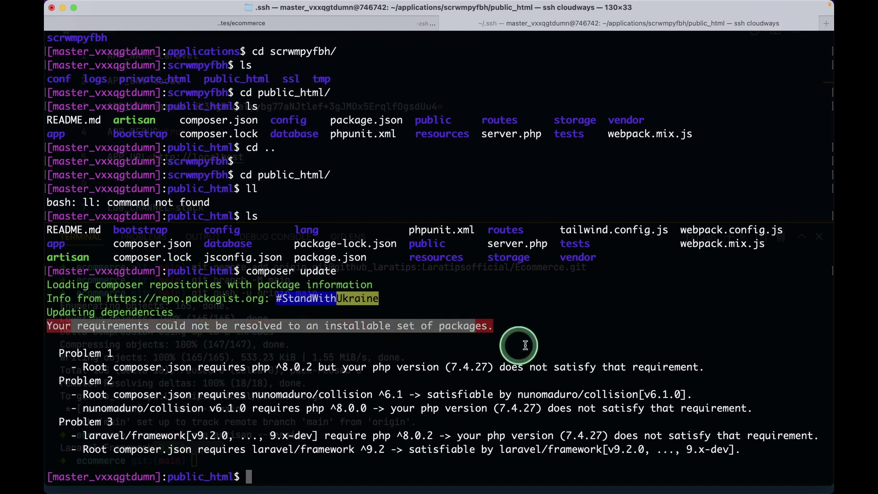
drag(151, 367, 546, 368)
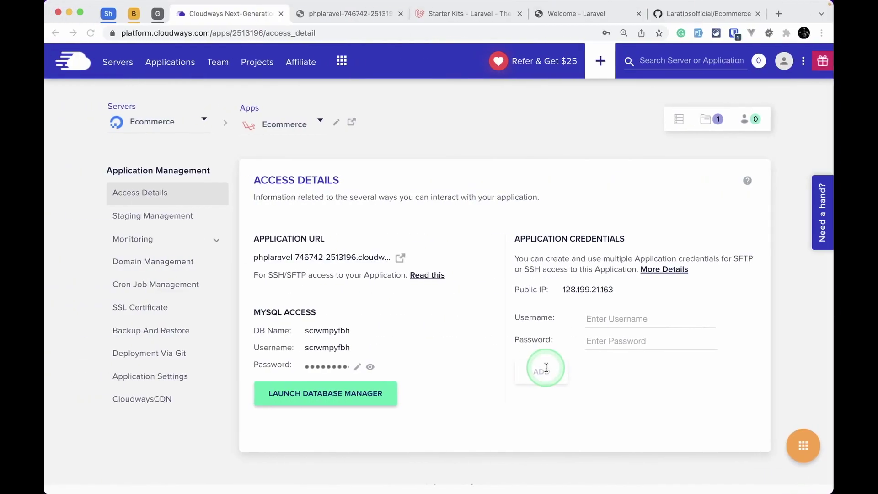
- In Cloudways, open the package settings of the Ecommerce server
click(325, 198)
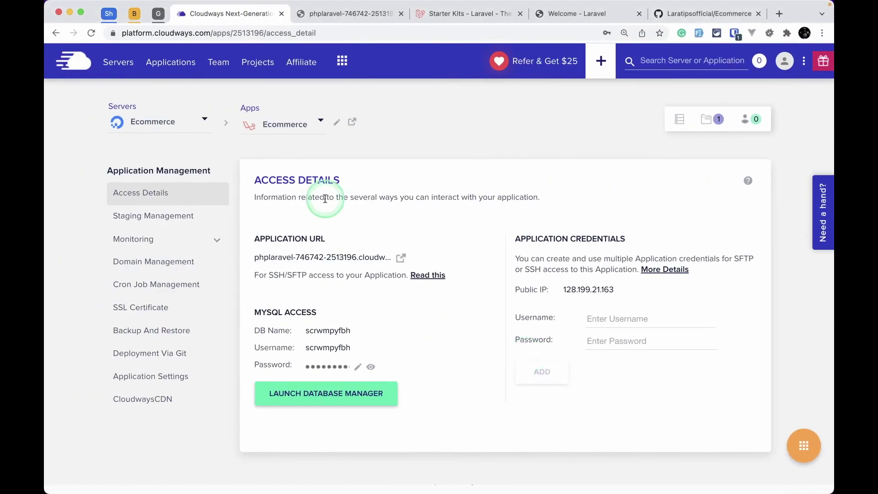
click(118, 64)
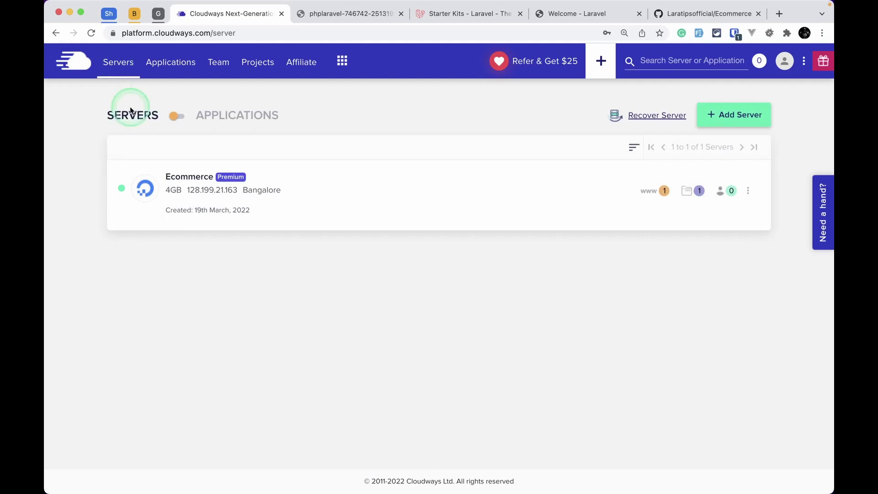
click(189, 181)
click(127, 292)
click(170, 267)
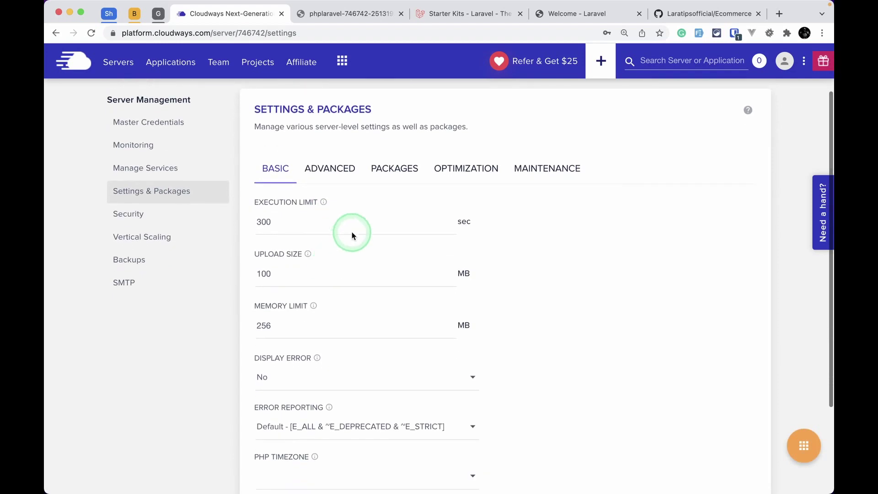
click(396, 170)
scroll(396, 171, up, 3)
click(398, 284)
click(247, 283)
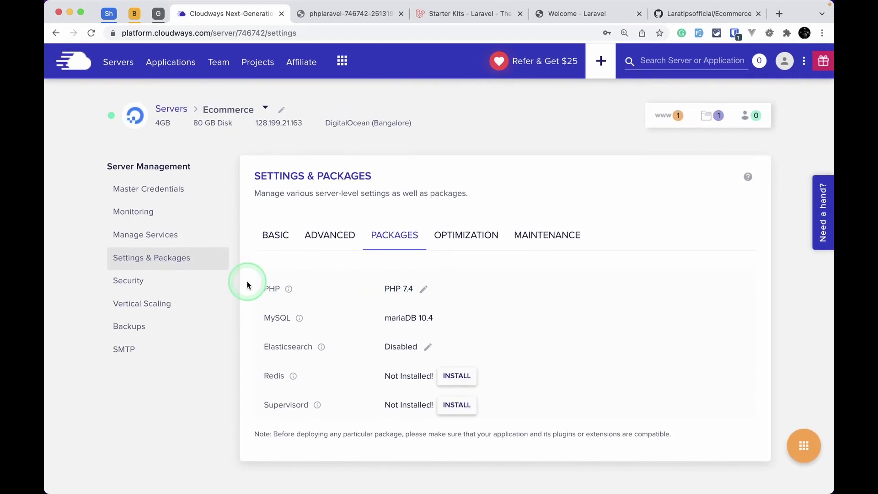
- Set the server's PHP package to PHP 8.0, save it, accept the compatibility warning and dismiss the notification
click(424, 295)
click(418, 289)
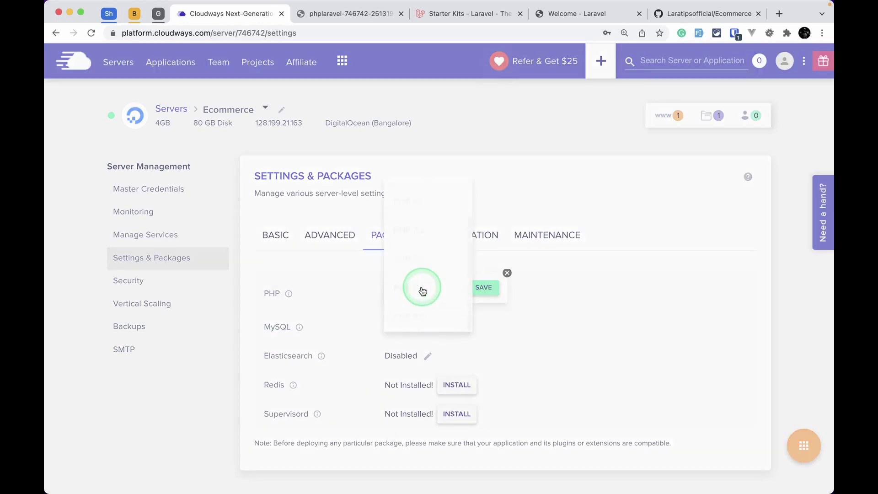
click(419, 317)
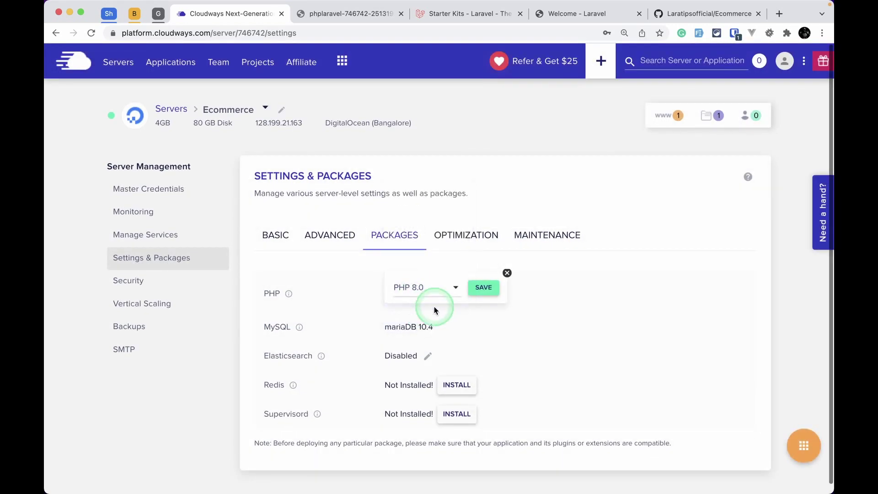
click(485, 288)
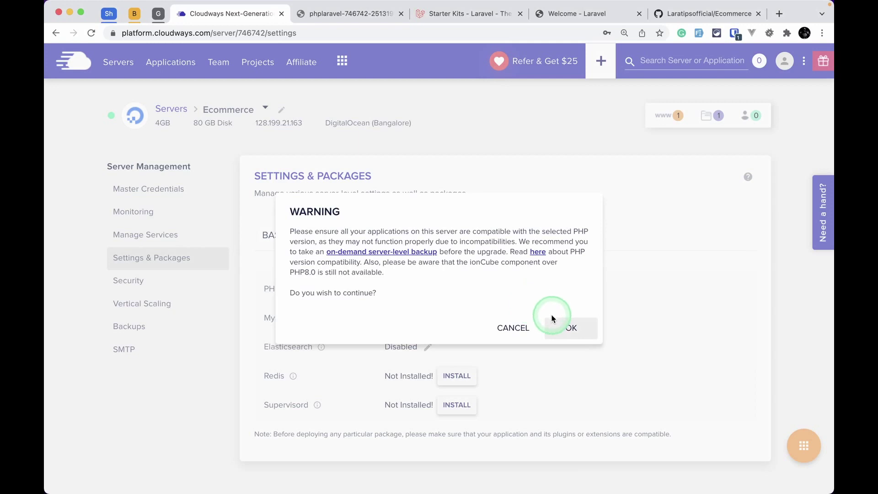
click(572, 330)
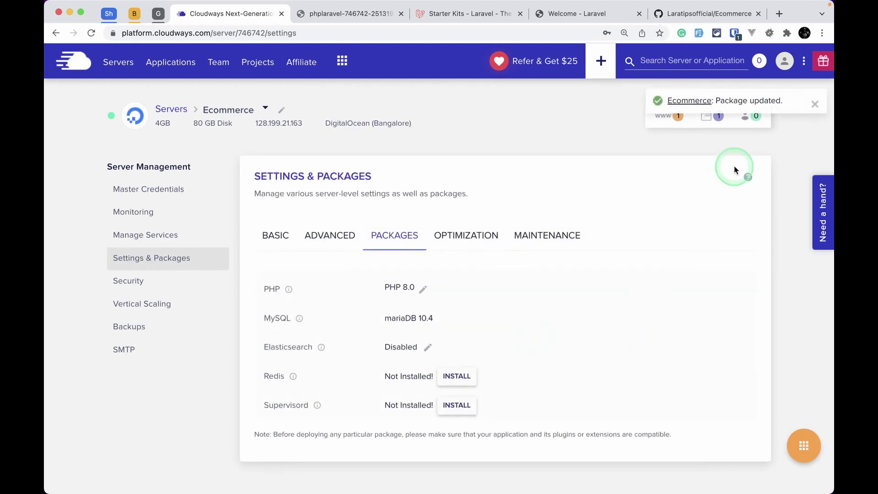
click(815, 104)
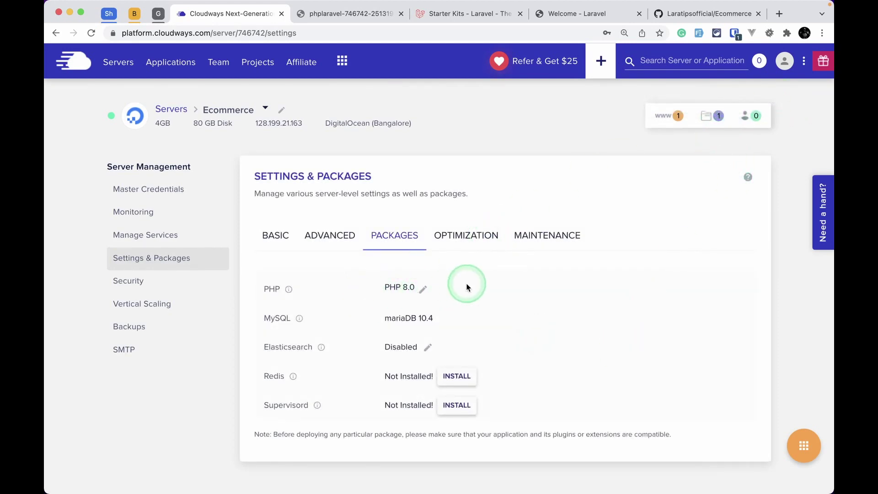
- Review the MySQL and Redis entries among the server's packages
scroll(496, 282, down, 1)
drag(398, 318, 478, 320)
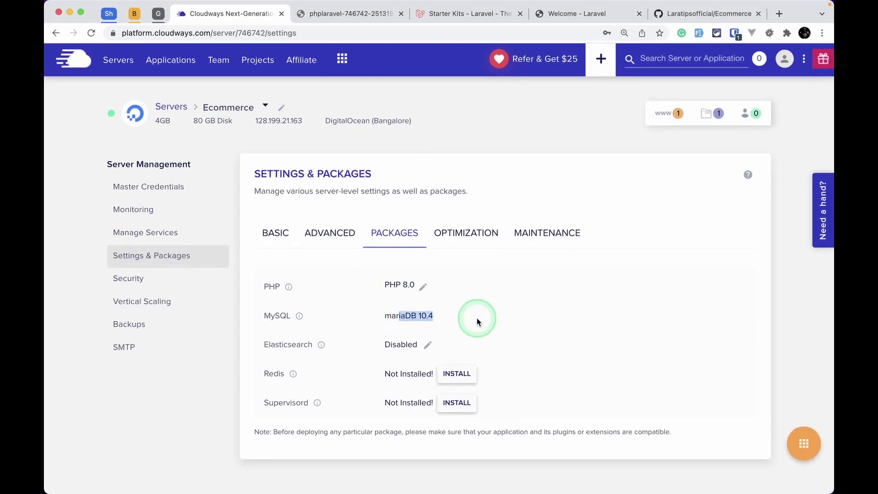
click(452, 383)
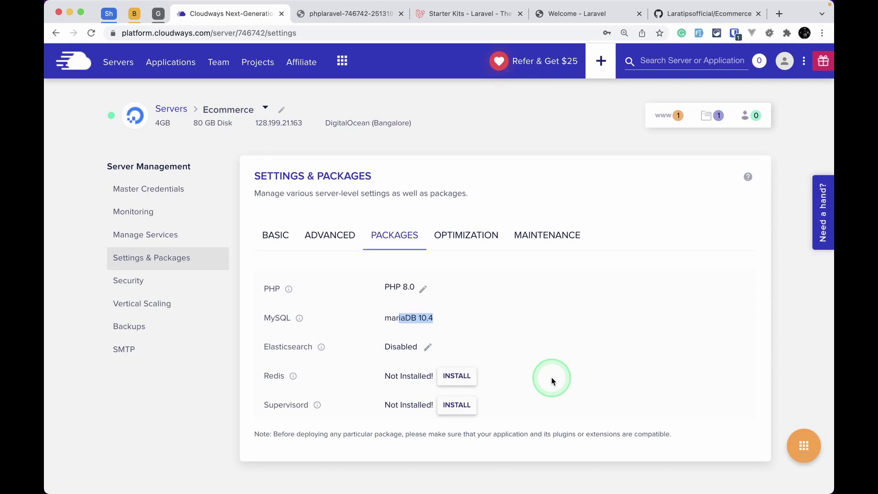
- Switch back to the SSH terminal and rerun composer update in public_html
key(super+Tab)
key(Return)
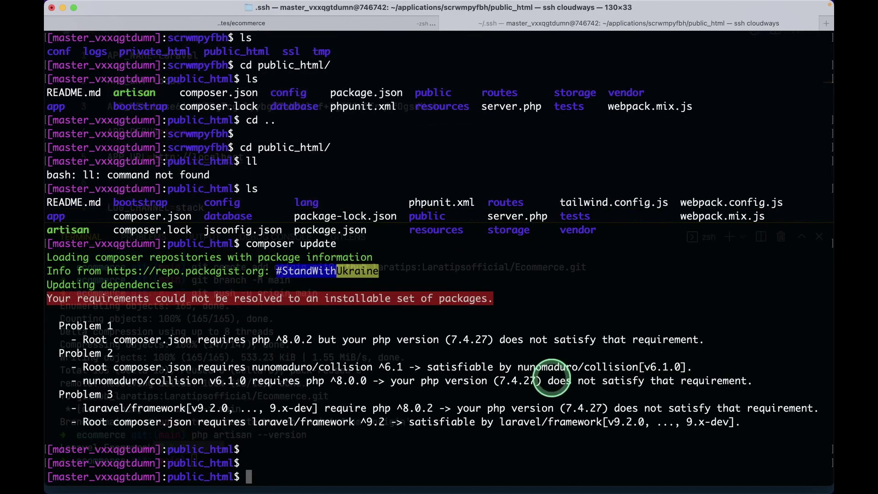
key(Up)
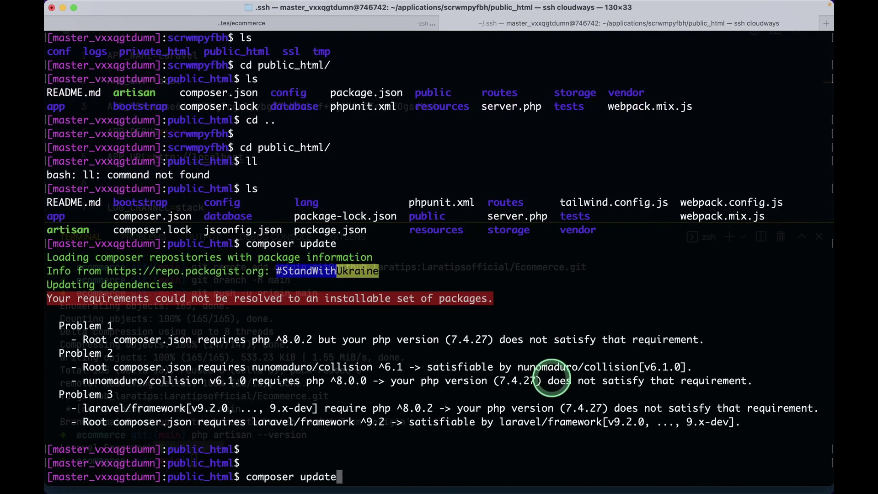
key(Return)
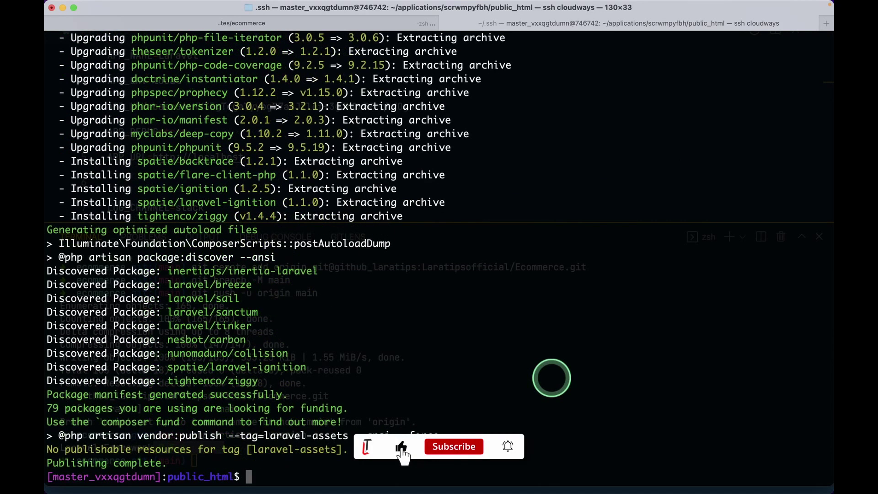
- Check the deployed application's Laravel version with php artisan --version
text(php)
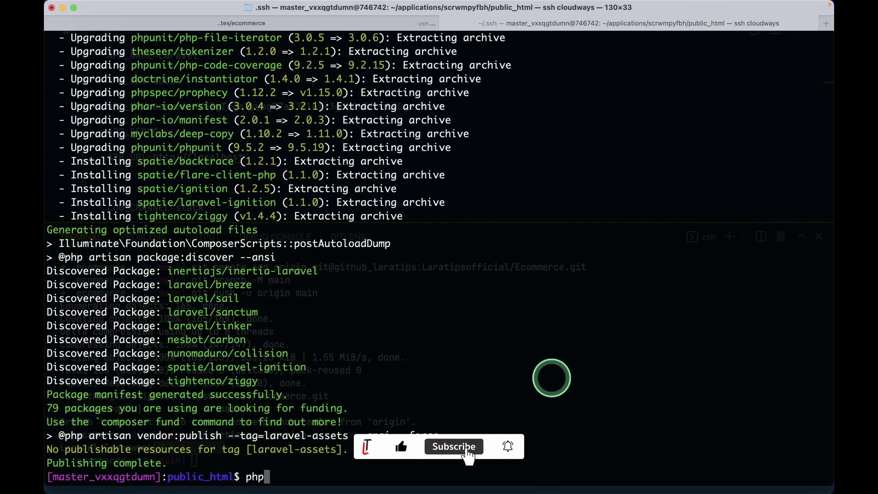
text( artisan --version)
key(Return)
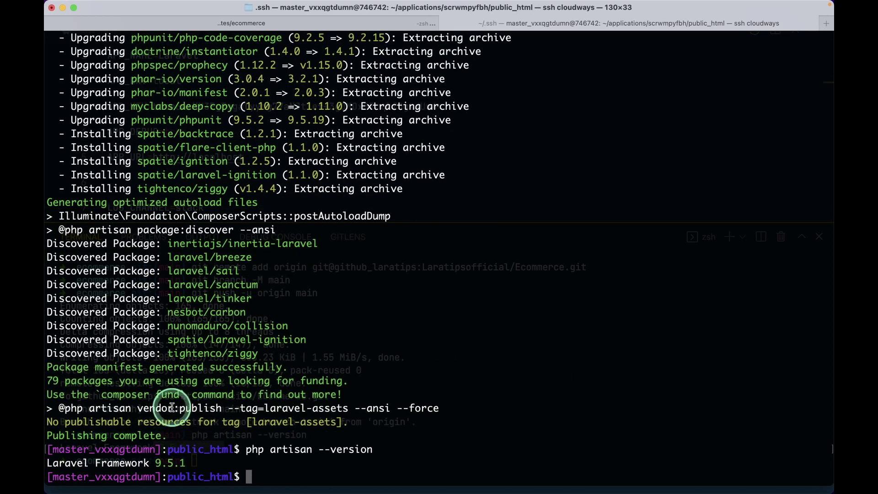
drag(151, 463, 205, 460)
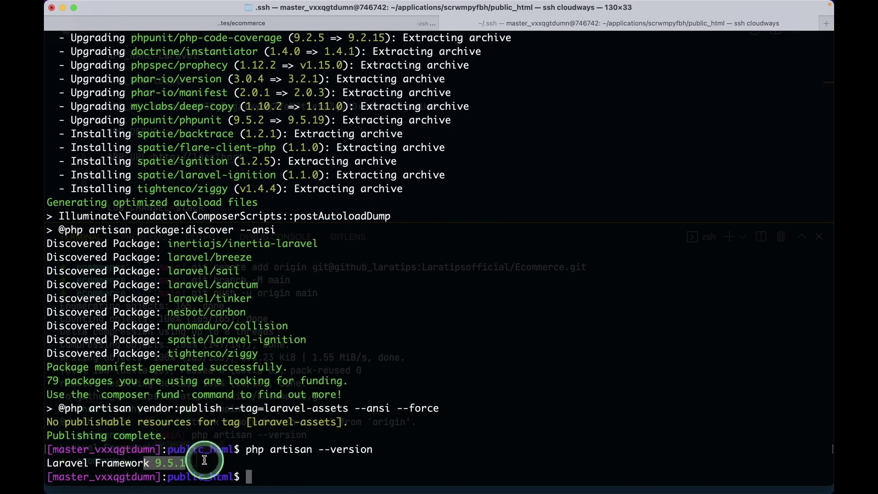
click(256, 450)
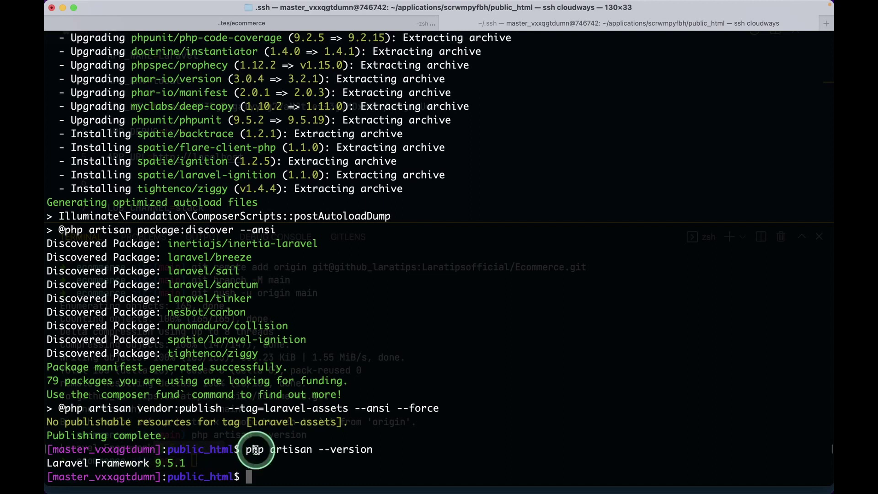
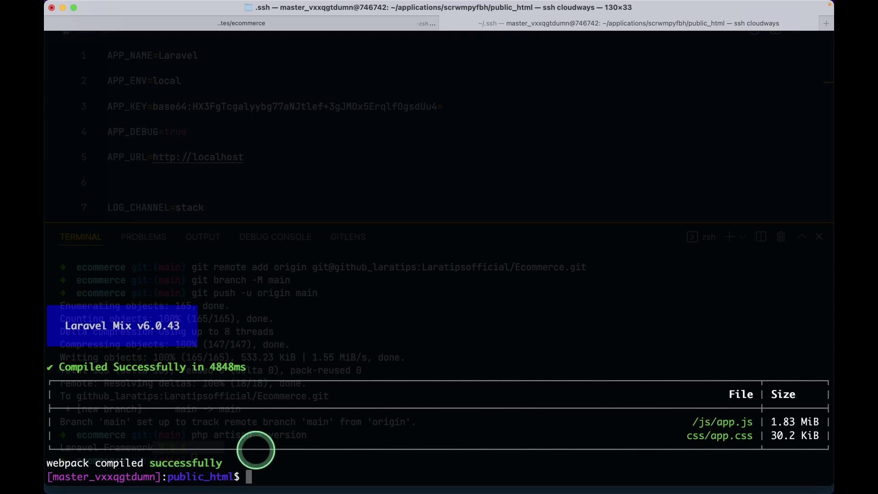
- Open the server's .env file in vi, then copy the MySQL database name from the Ecommerce application's access details in Cloudways
text(vi .env)
key(Return)
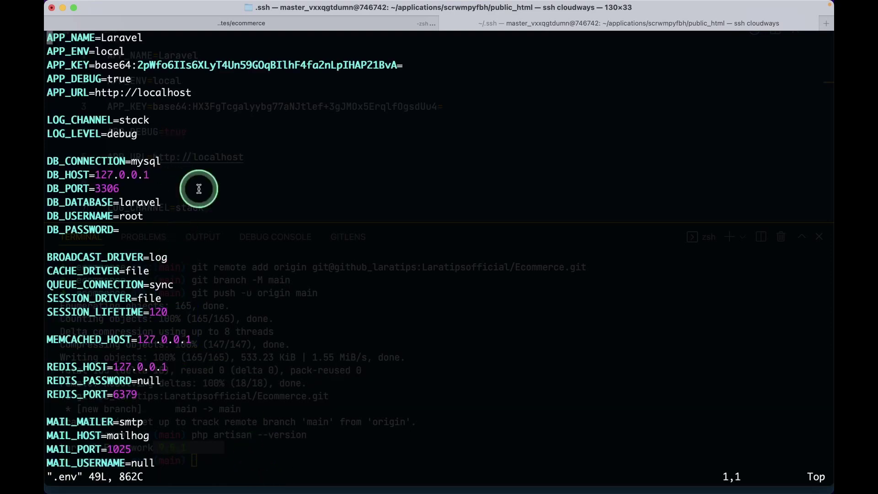
key(ctrl+Left)
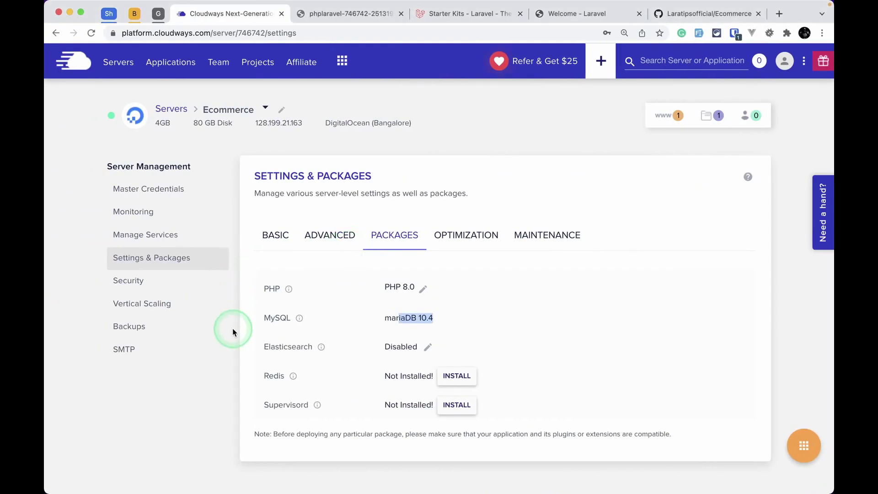
click(180, 63)
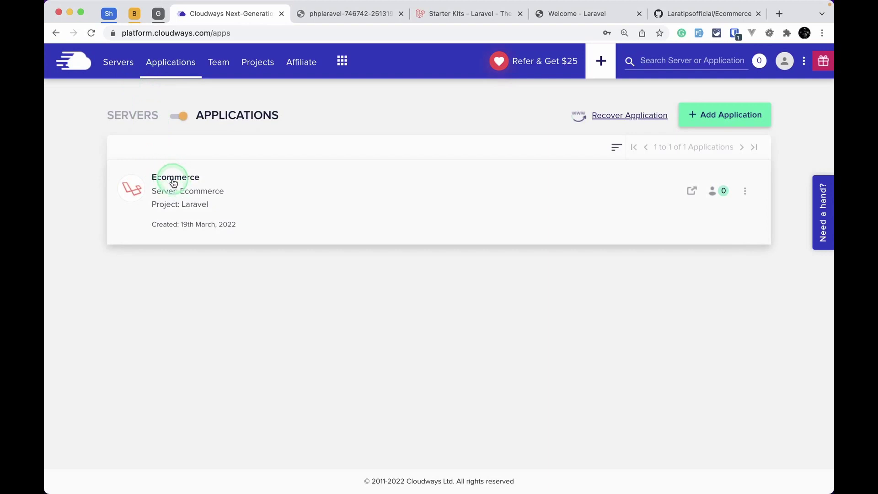
click(173, 178)
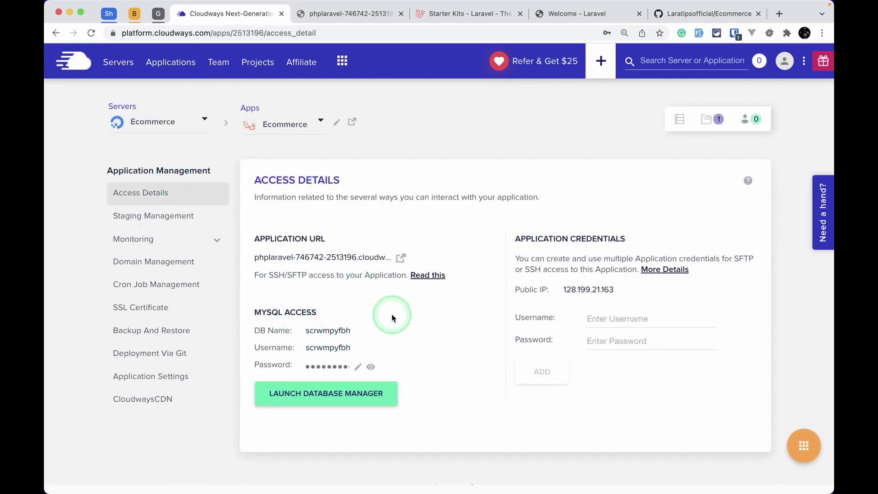
click(330, 333)
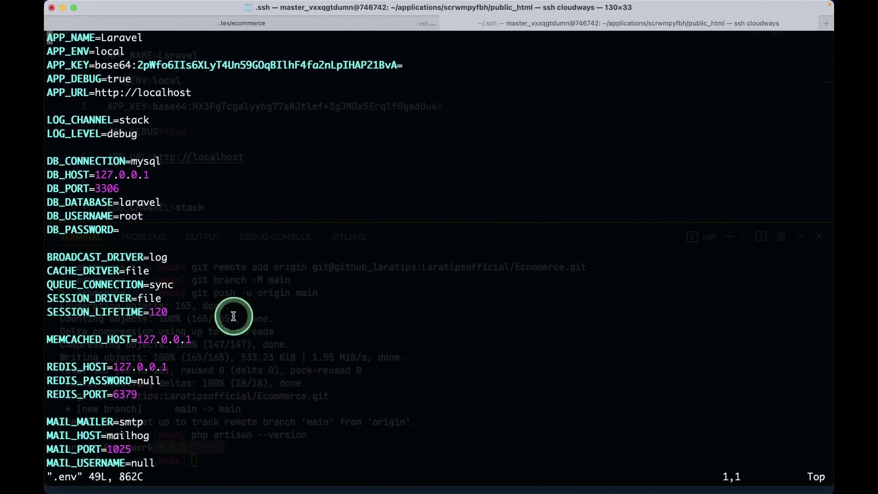
- Set both DB_DATABASE and DB_USERNAME in the server's .env file to scrwmpyfbh
key(Down)
key(Down)
key(Down)
key(Down)
key(Down)
key(Down)
key(Down)
key(Down)
key(Down)
key(Down)
key(Down)
key(Down)
key(Down)
key(Down)
key(Down)
key(Down)
key(Down)
key(Down)
key(Down)
key(Down)
key(Up)
key(Up)
key(Up)
key(Up)
key(Up)
key(Up)
key(Up)
key(Up)
key(dollar)
key(c)
key(i)
key(w)
key(super+v)
key(Down)
key(BackSpace)
key(BackSpace)
key(BackSpace)
key(BackSpace)
key(super+v)
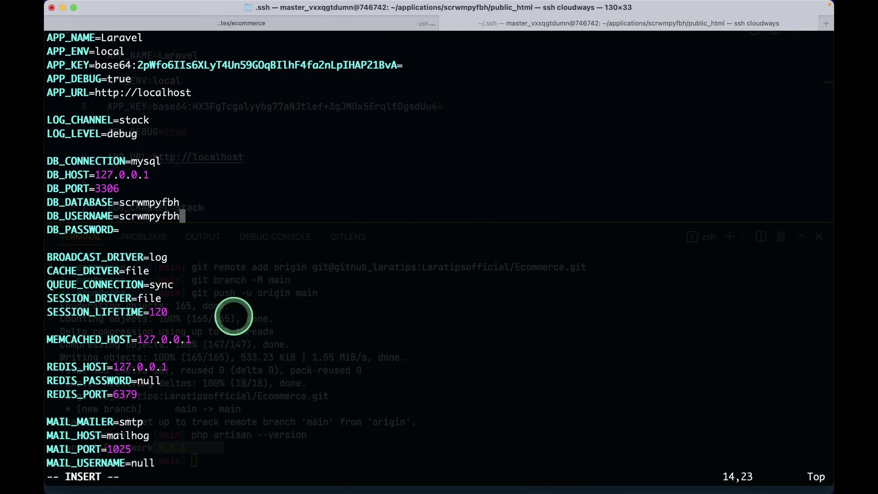
- Copy the MySQL password from the Cloudways access details and paste it as the DB_PASSWORD value in .env
key(super+Tab)
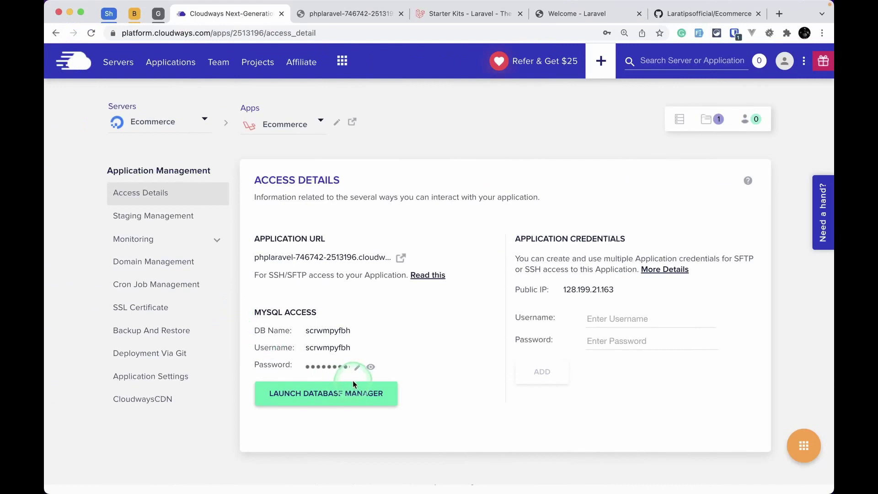
click(368, 371)
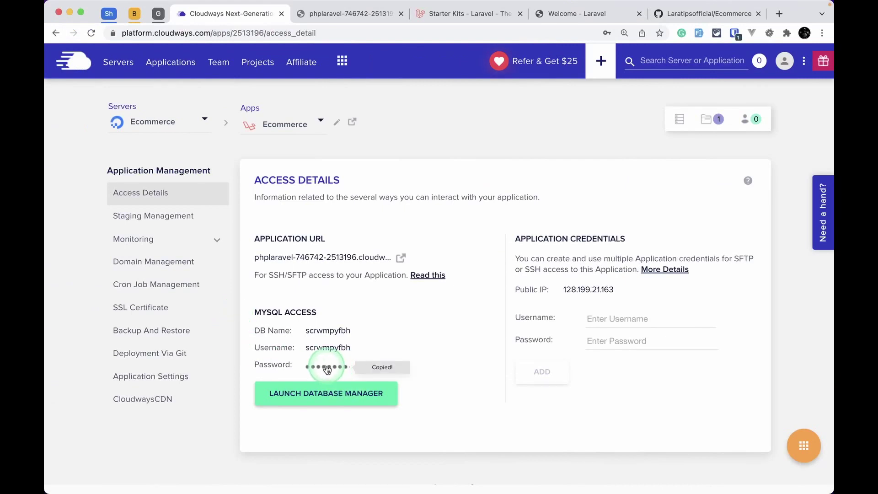
key(super+Tab)
key(Down)
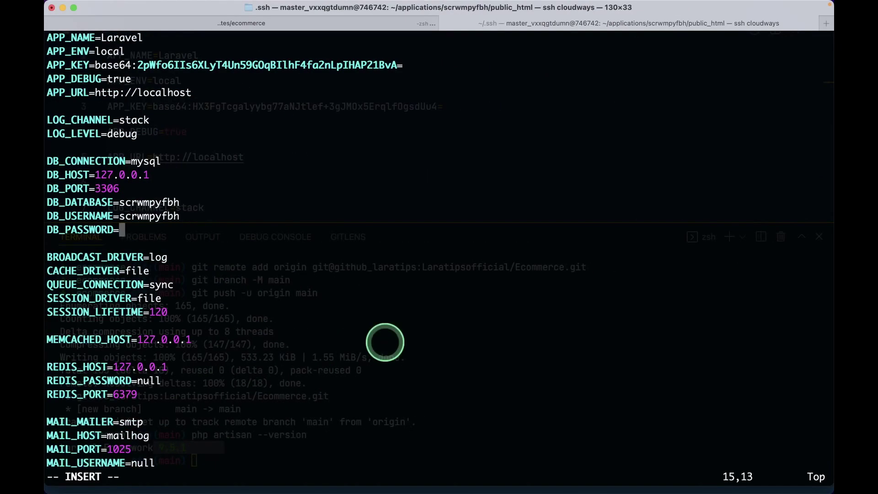
key(super+v)
key(Escape)
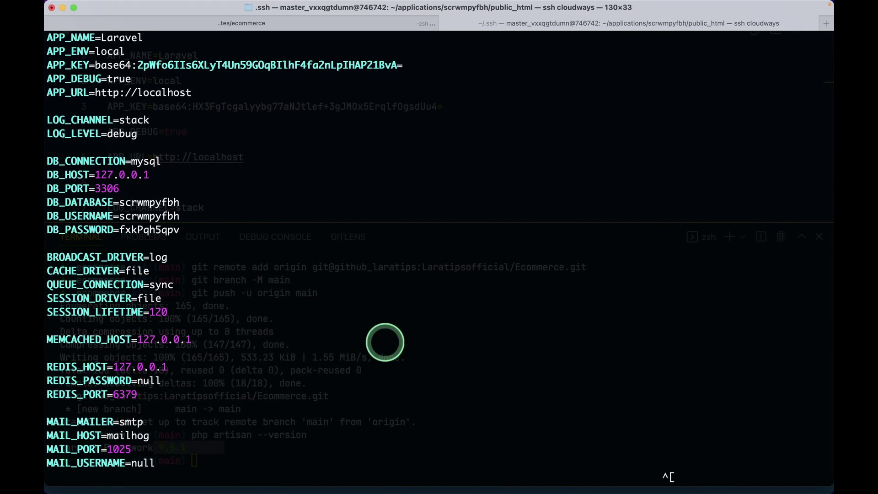
key(g)
key(g)
key(u)
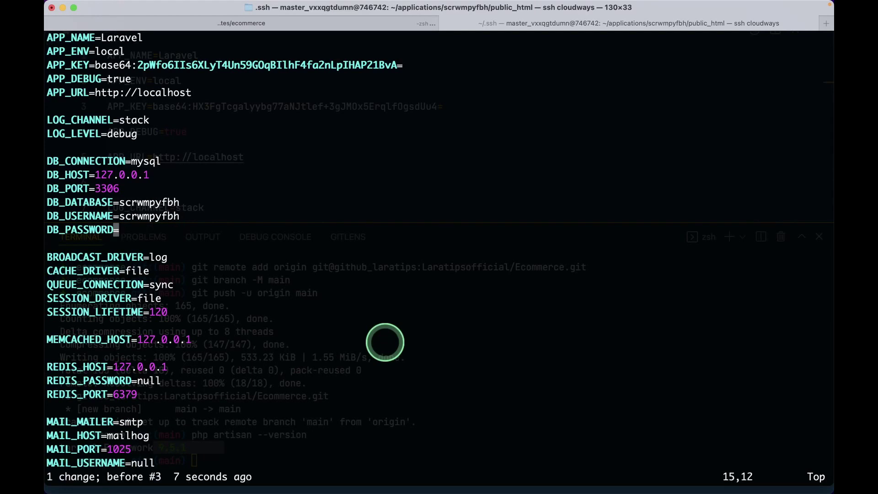
key(ctrl+r)
- Change the APP_NAME value in .env to Ecommerce
key(g)
key(g)
key(A)
key(BackSpace)
key(BackSpace)
key(BackSpace)
key(BackSpace)
key(BackSpace)
key(BackSpace)
key(BackSpace)
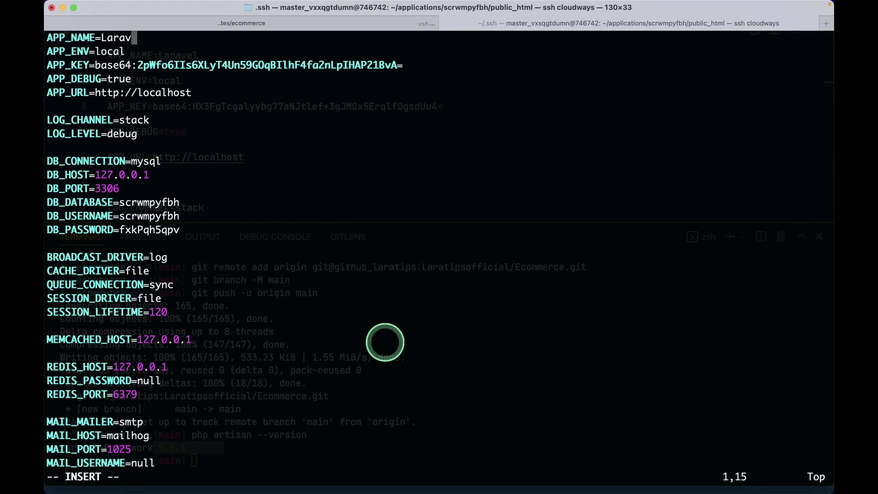
text(Ecommerce)
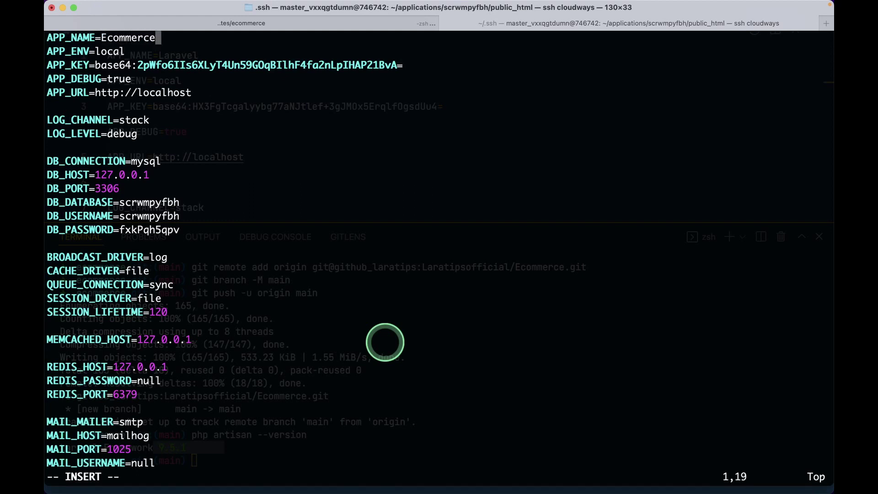
- Switch to the browser and select the deployed application's full web address for copying
key(super+Tab)
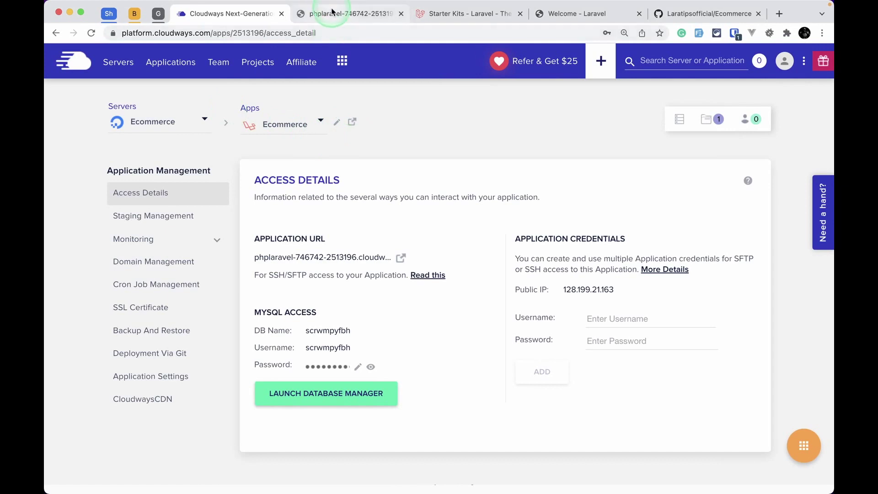
click(333, 13)
drag(318, 33, 109, 35)
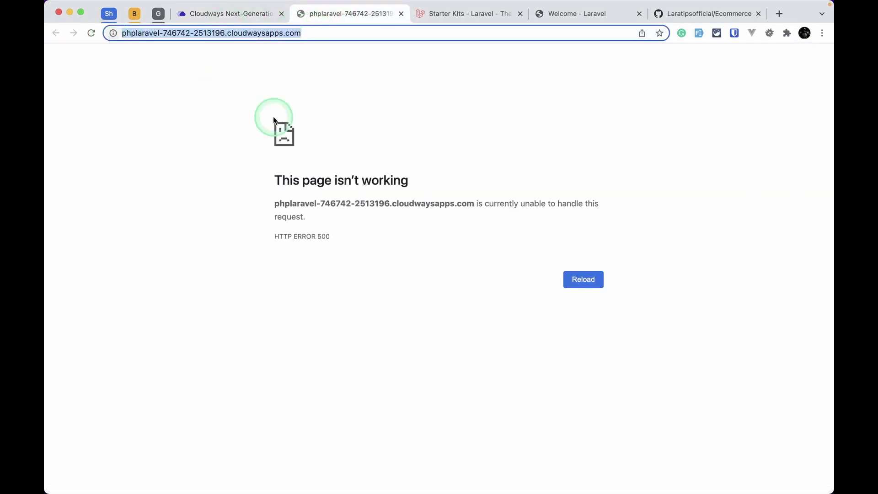
key(super+Tab)
key(Down)
key(Down)
key(Down)
key(Down)
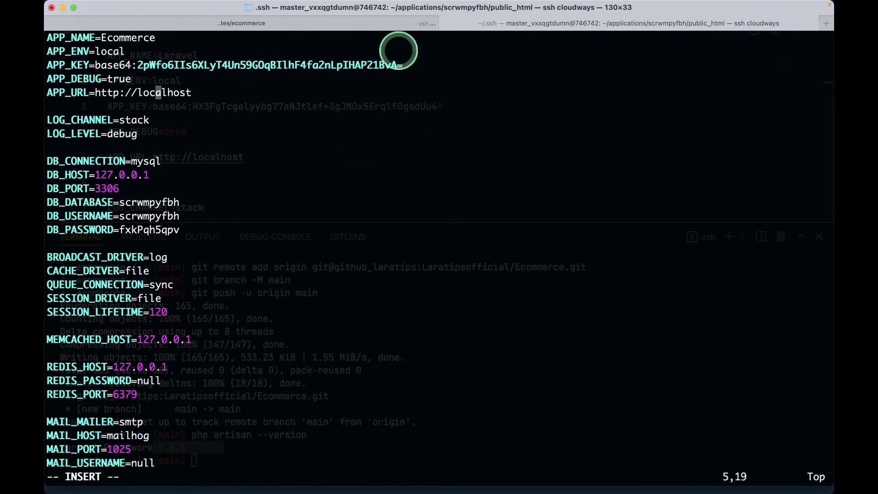
key(Right)
key(Right)
key(Right)
key(Right)
key(Right)
key(Right)
key(BackSpace)
key(BackSpace)
key(BackSpace)
key(BackSpace)
key(BackSpace)
key(BackSpace)
key(BackSpace)
key(BackSpace)
key(BackSpace)
key(BackSpace)
key(BackSpace)
key(BackSpace)
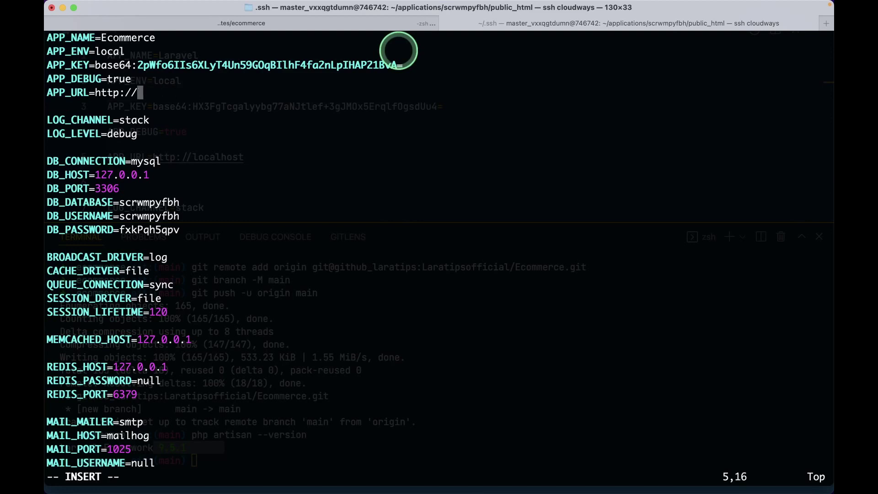
key(BackSpace)
key(BackSpace)
key(BackSpace)
key(BackSpace)
key(BackSpace)
text(=)
key(super+v)
key(BackSpace)
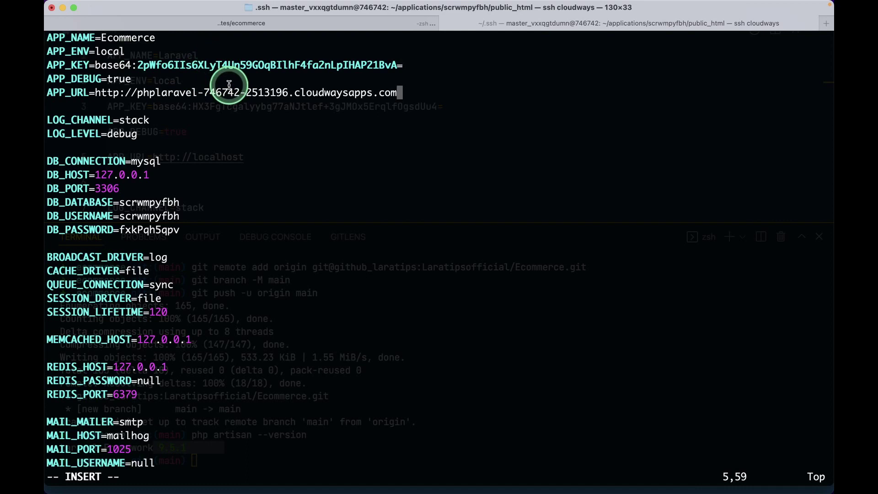
double_click(119, 79)
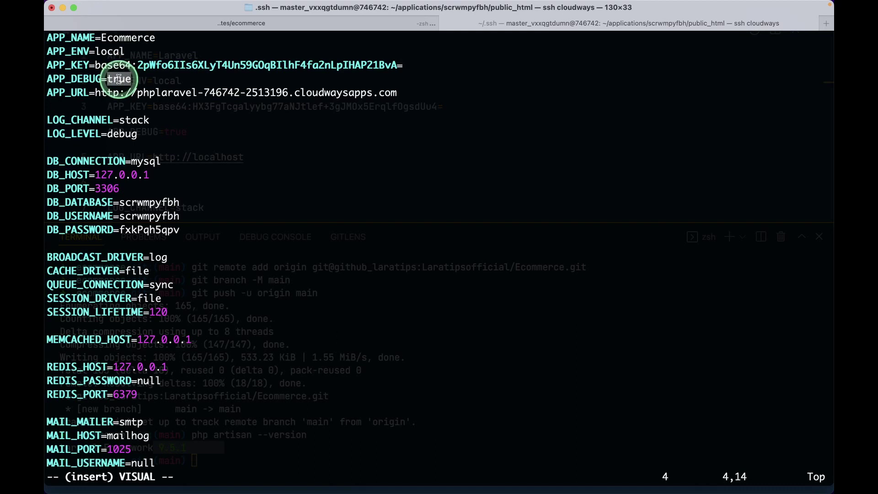
key(Escape)
text(:wq)
key(Return)
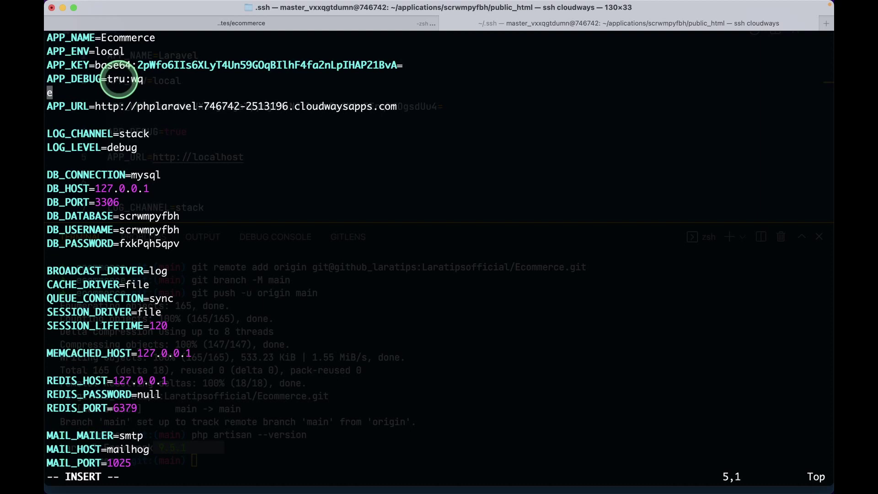
key(BackSpace)
key(BackSpace)
key(BackSpace)
key(BackSpace)
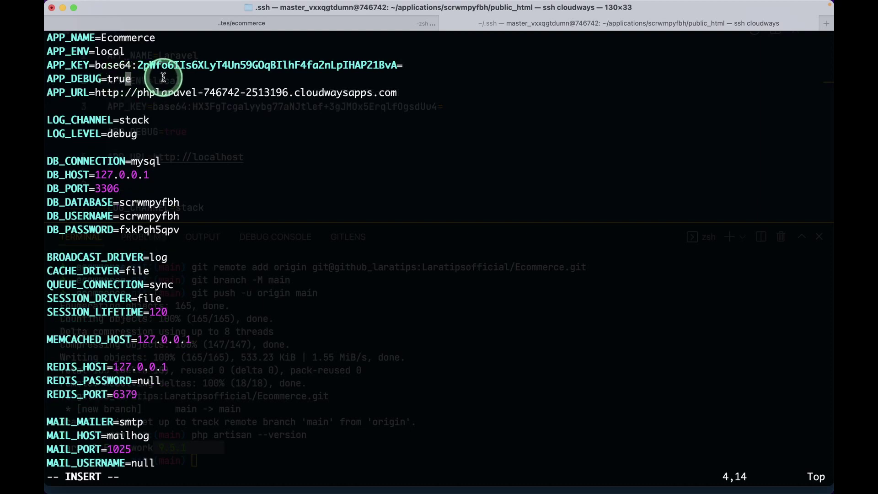
- Save the edited .env file and quit vi with :wq
key(Escape)
text(:wq)
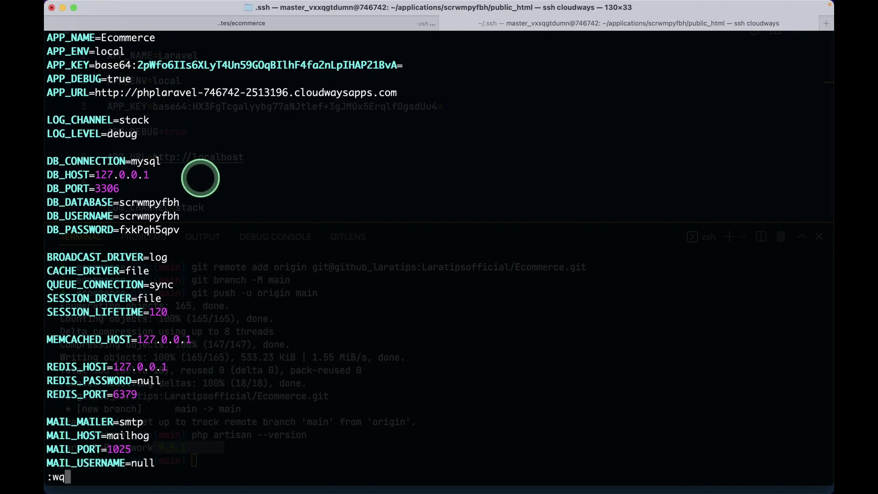
key(Return)
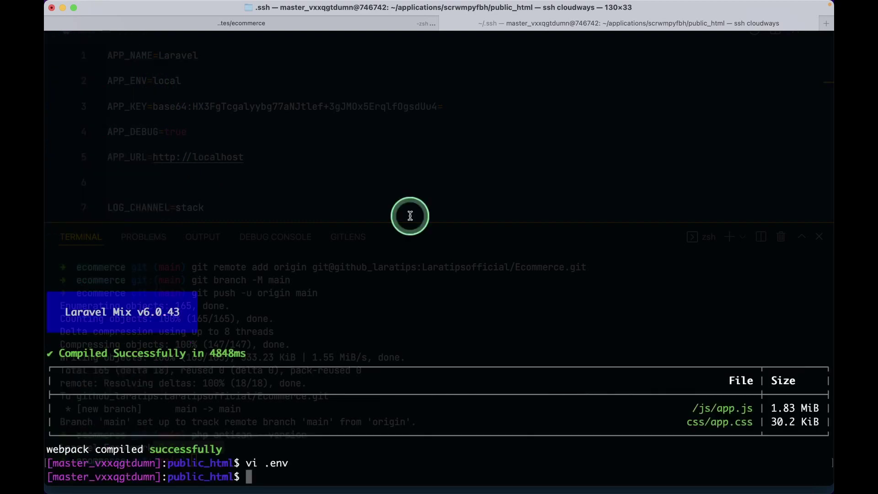
- Reload the deployed application's page in the browser, then view the local ecommerce.test site for comparison
key(ctrl+Left)
key(super+l)
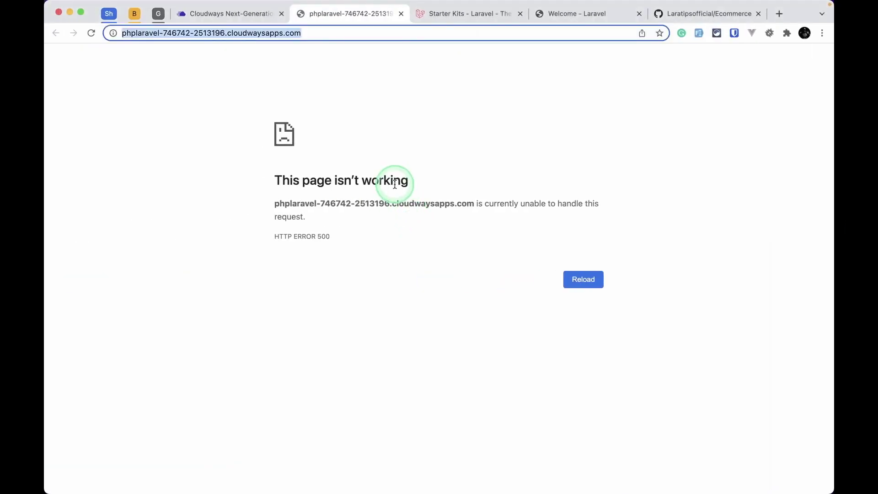
key(Return)
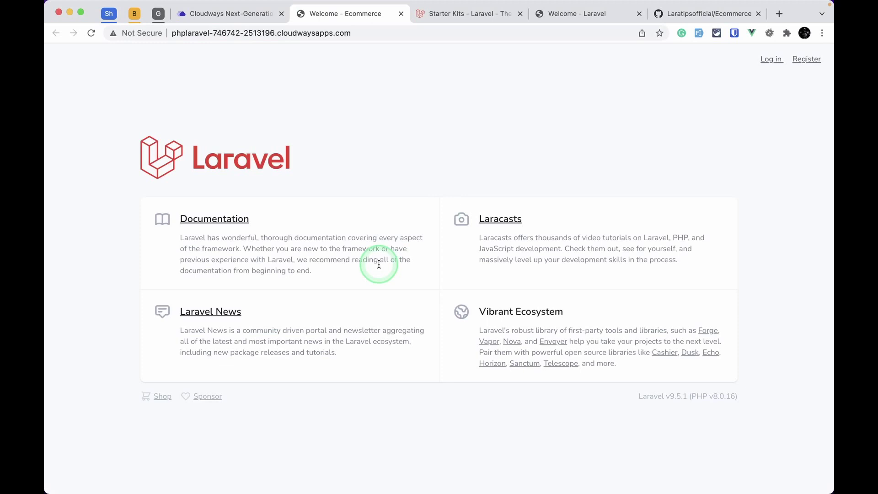
click(574, 12)
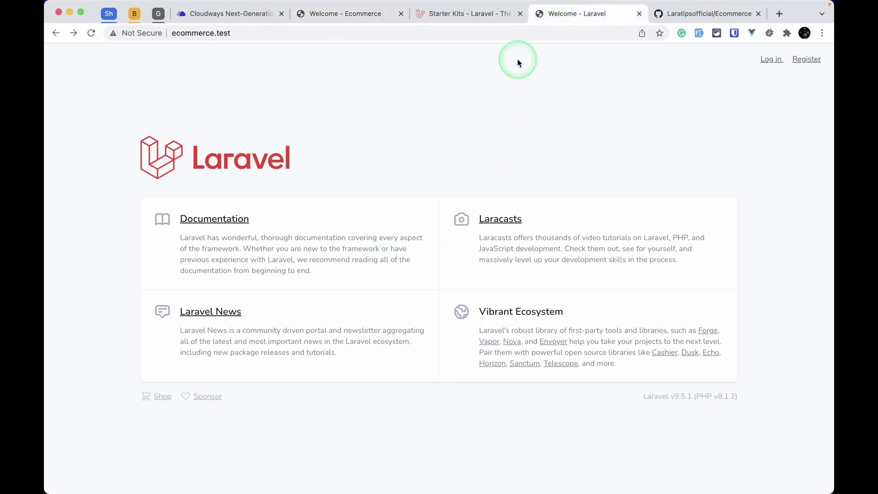